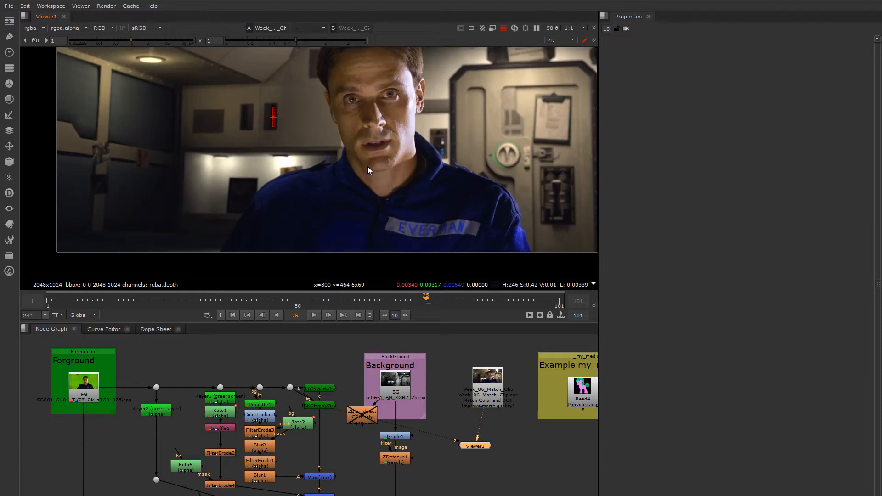
Examine the match clip's lighting and color on the man's face and uniform and against the background set
middle_drag(386, 403, 403, 355)
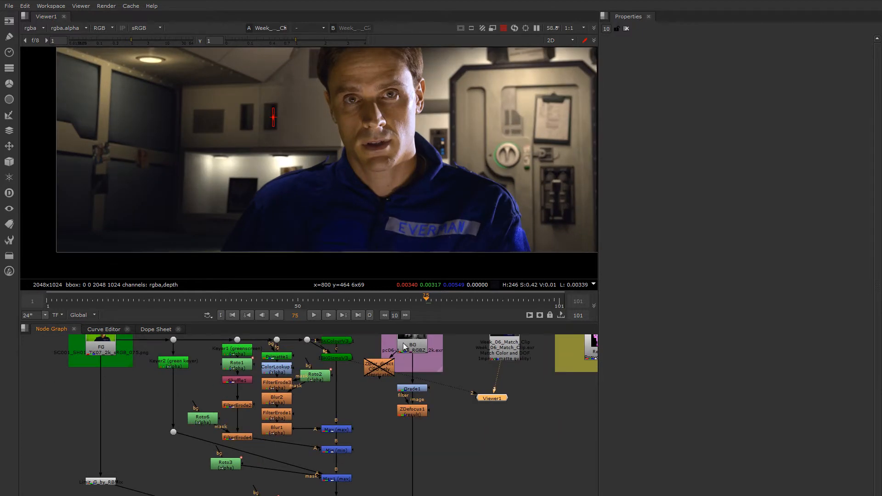
middle_drag(380, 190, 365, 222)
middle_drag(441, 416, 422, 443)
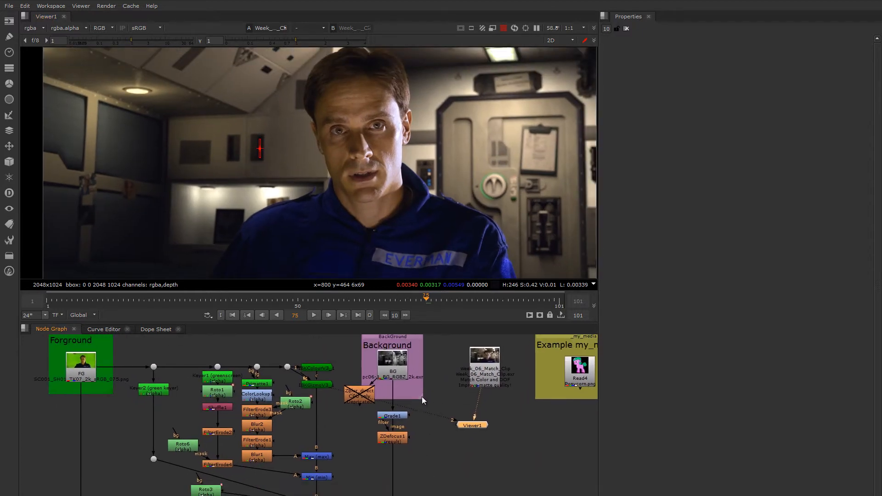
scroll(357, 131, up, 3)
scroll(344, 134, down, 3)
middle_drag(387, 201, 384, 132)
scroll(384, 132, up, 2)
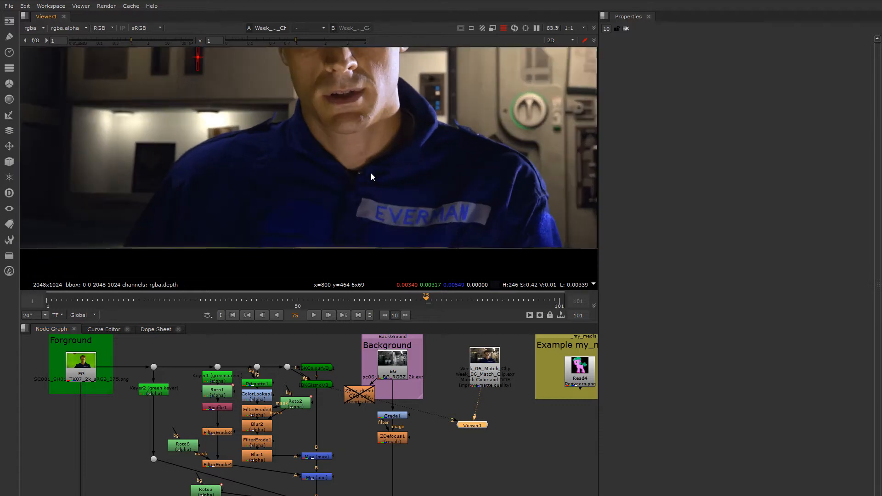
middle_drag(344, 57, 374, 139)
scroll(373, 138, up, 3)
mouse_move(415, 410)
middle_down()
mouse_move(418, 419)
mouse_move(369, 404)
middle_up()
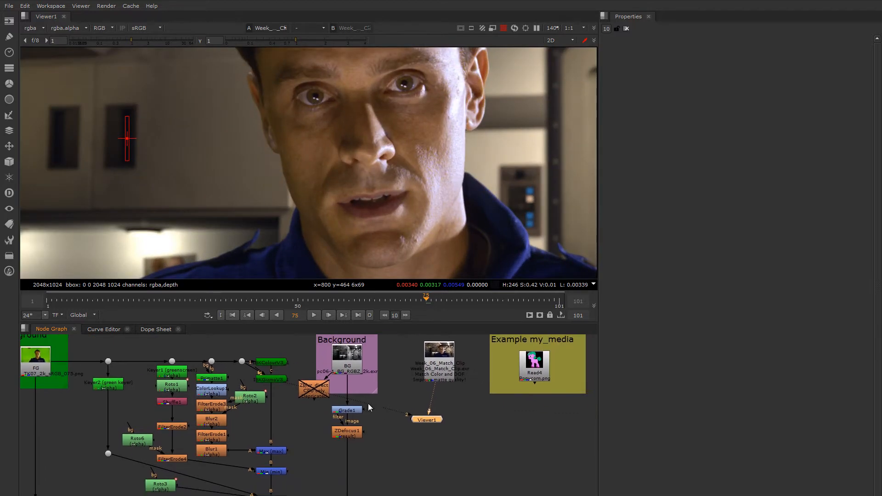
Display the foreground's Merge1 copy output, located above Premult1, and inspect the man's face
middle_drag(375, 449, 459, 357)
middle_drag(395, 438, 407, 363)
click(371, 441)
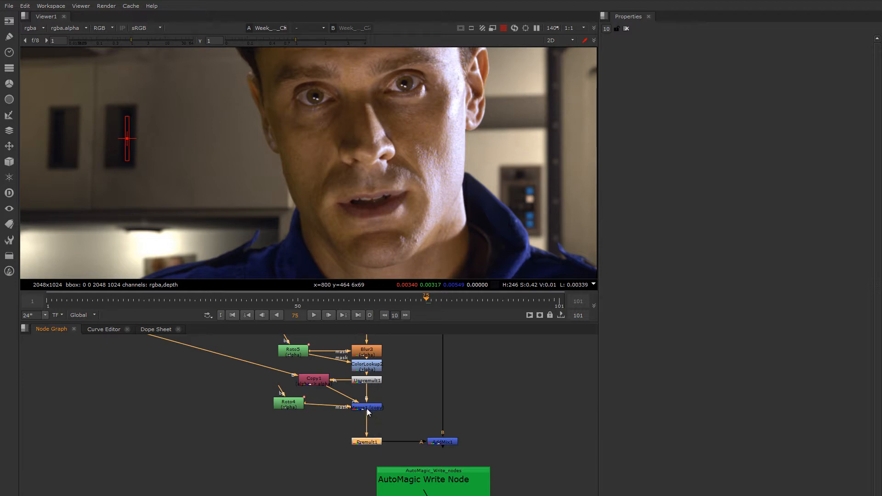
key(1)
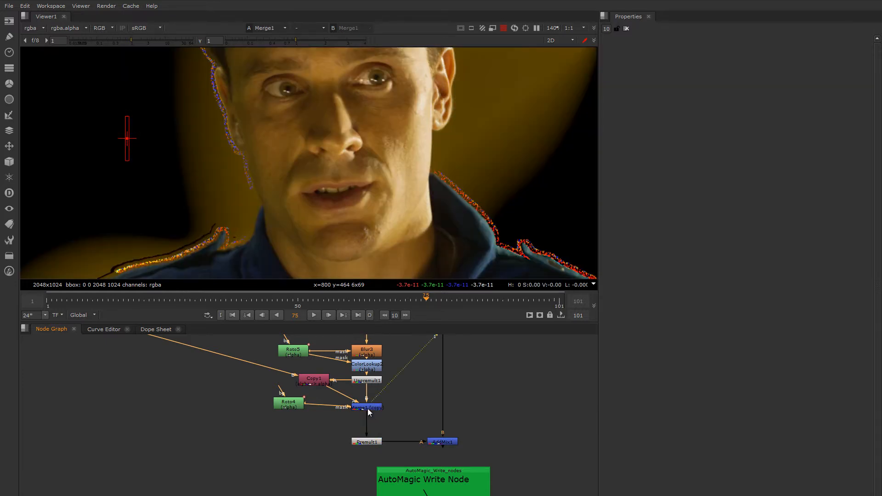
middle_drag(404, 185, 412, 240)
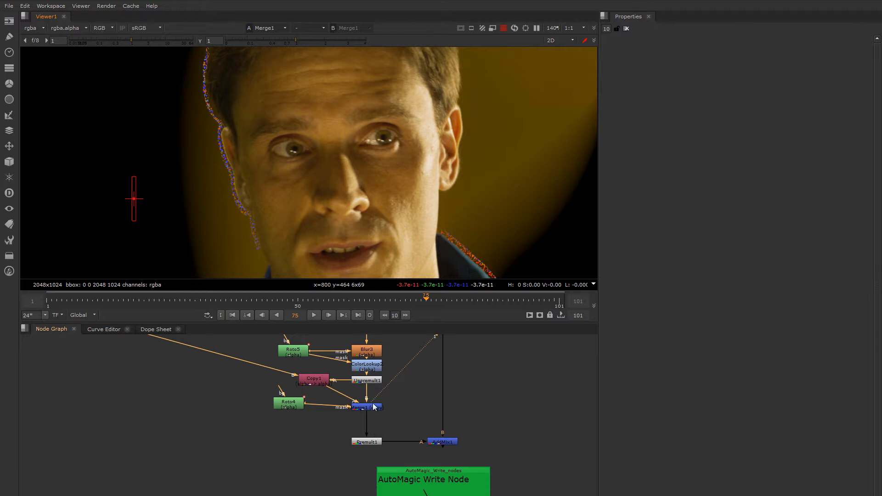
scroll(395, 151, up, 3)
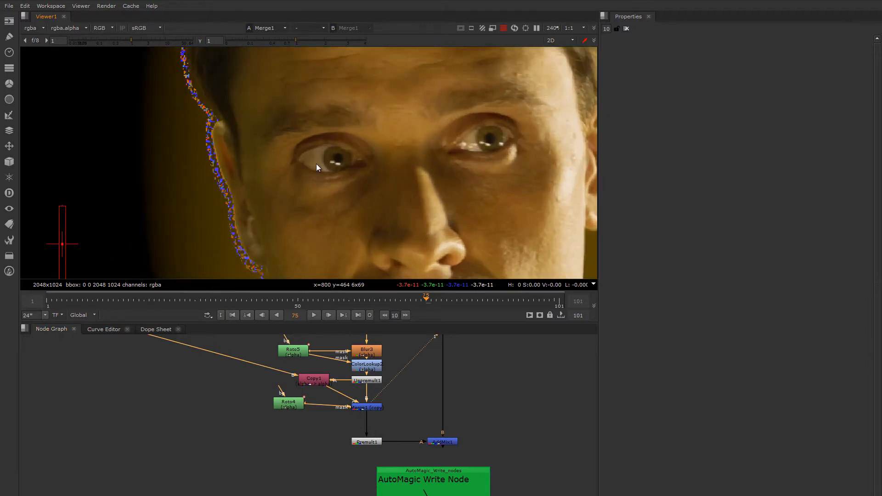
Open the Merge1 settings and insert a Grade node between Merge1 and Premult1
click(370, 409)
double_click(369, 408)
key(g)
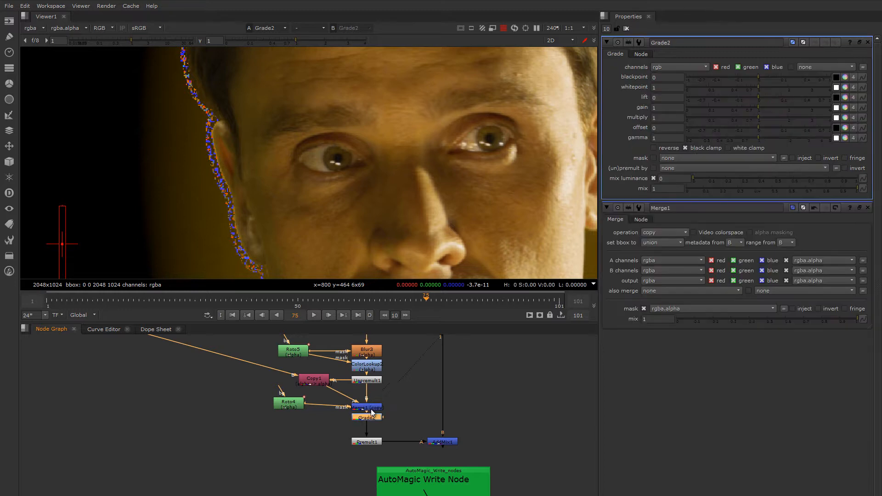
Sample Grade2's whitepoint from the white of the man's eye, giving 0.165839, 0.101119, 0.029258
scroll(421, 165, up, 3)
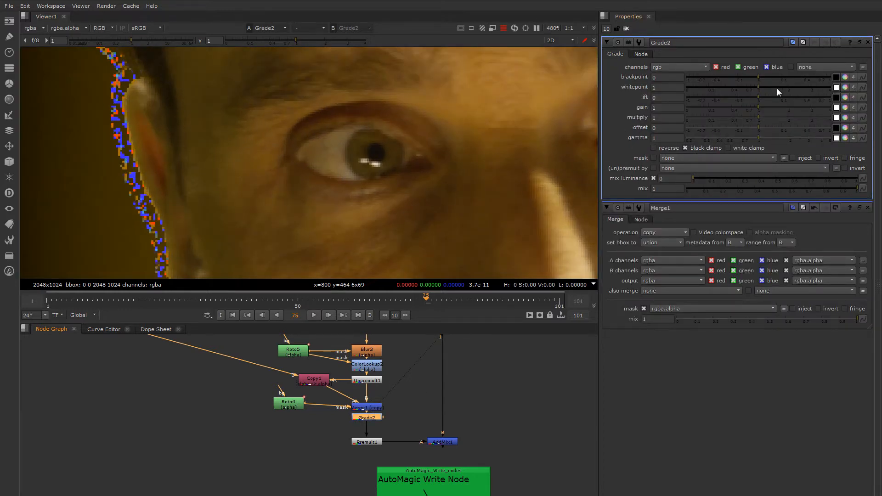
click(837, 87)
scroll(341, 162, up, 3)
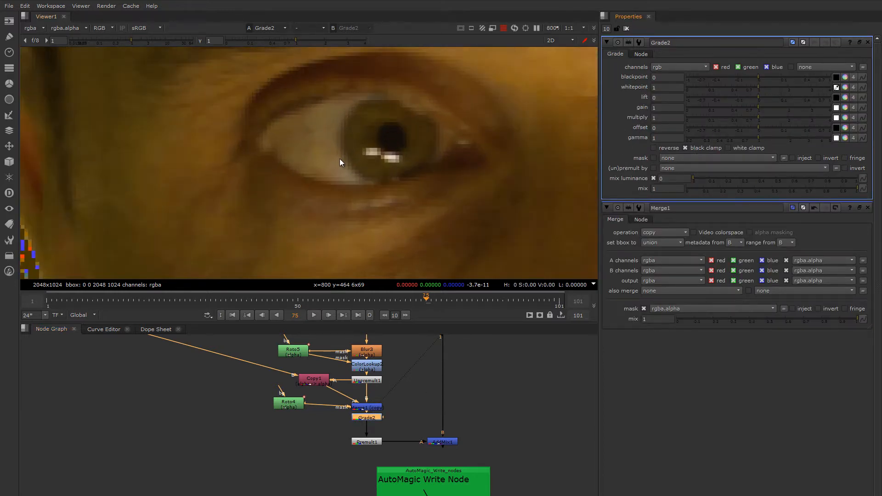
ctrl+shift+drag(321, 137, 329, 153)
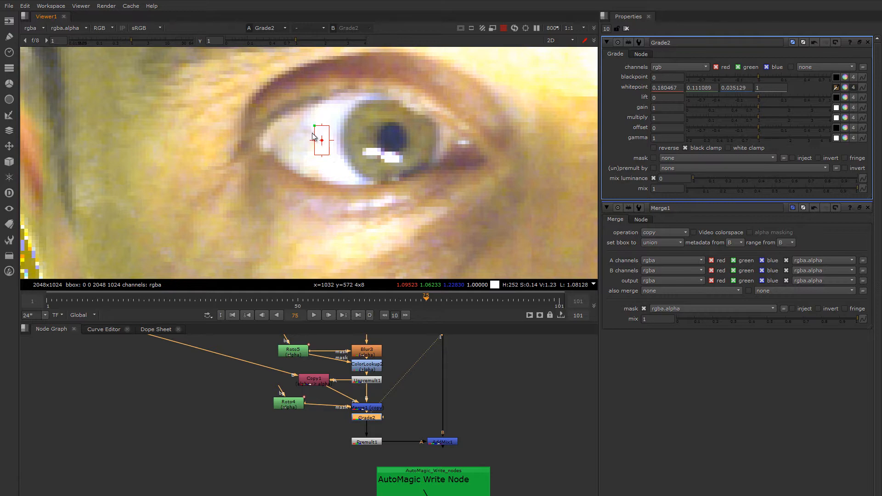
ctrl+shift+drag(304, 130, 329, 158)
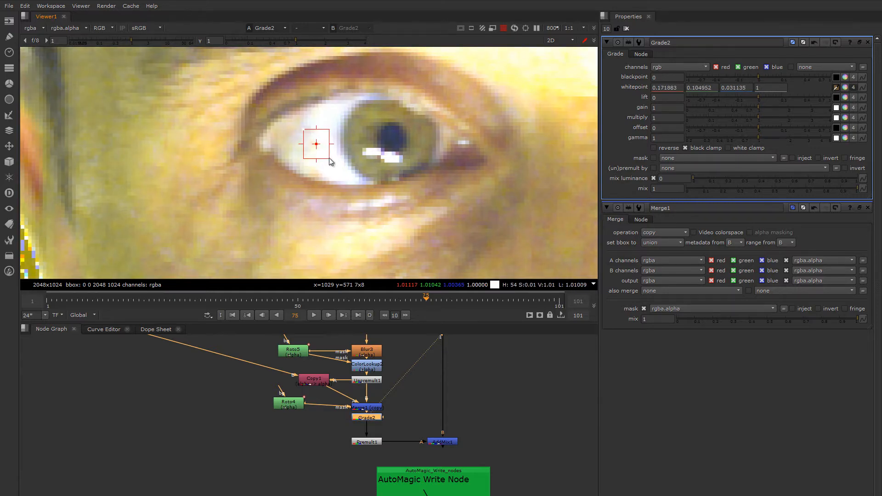
ctrl+shift+drag(326, 115, 304, 159)
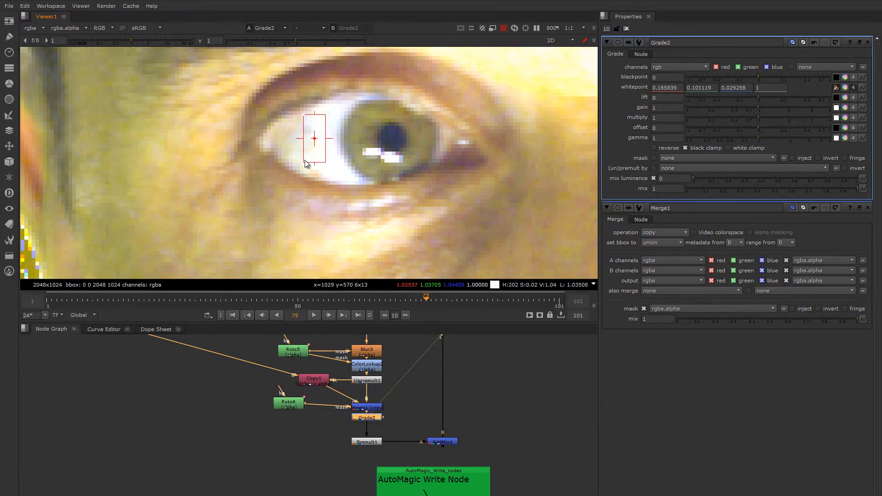
scroll(307, 164, down, 8)
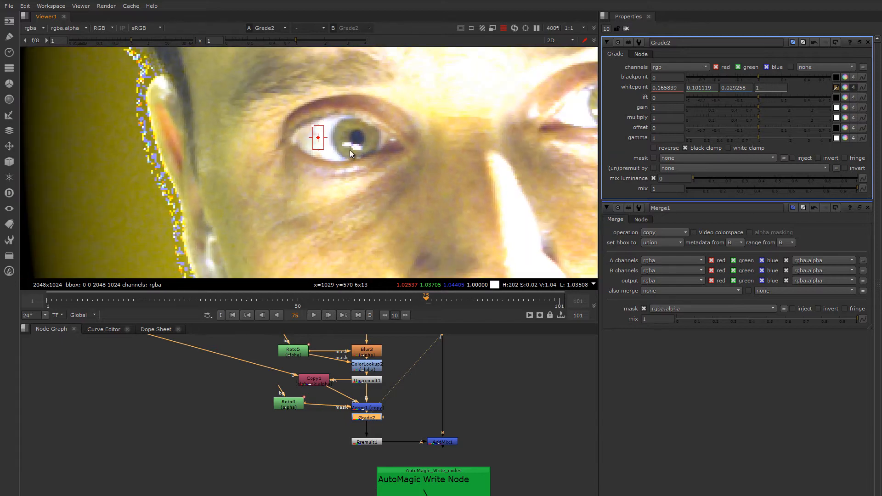
scroll(337, 145, down, 4)
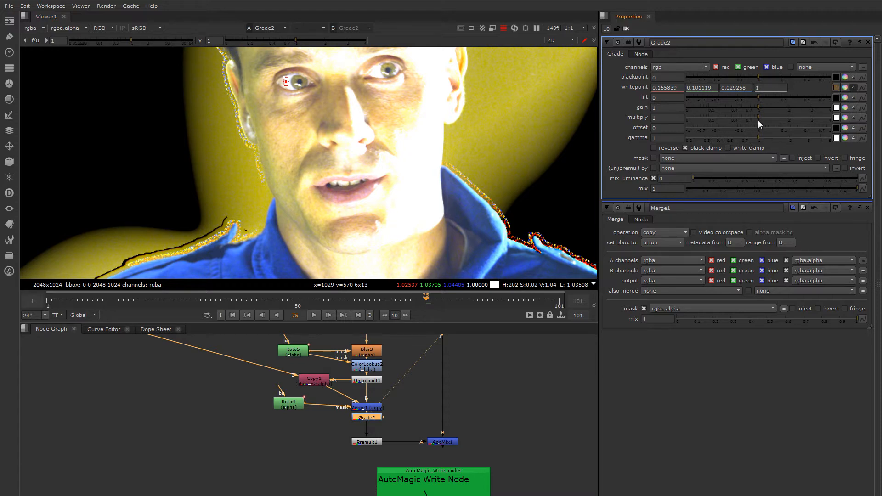
Darken the foreground by setting Grade2's multiply to 0.12
drag(759, 120, 711, 124)
scroll(452, 172, down, 4)
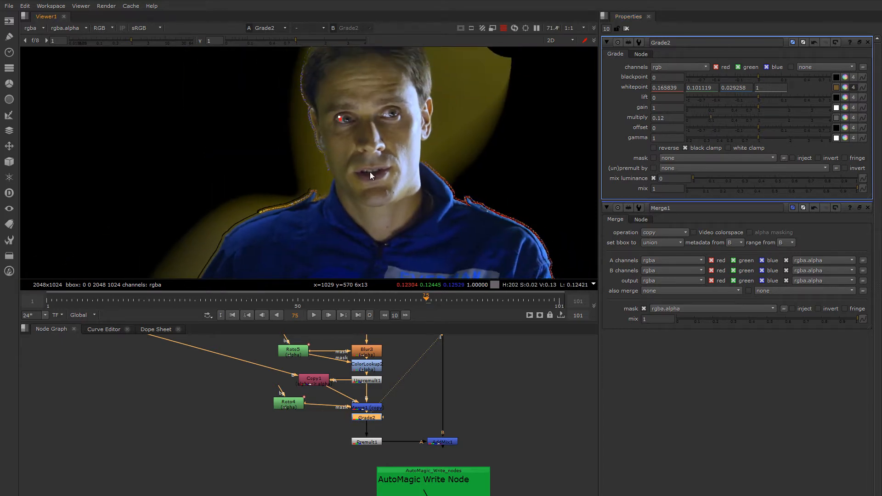
scroll(379, 150, down, 1)
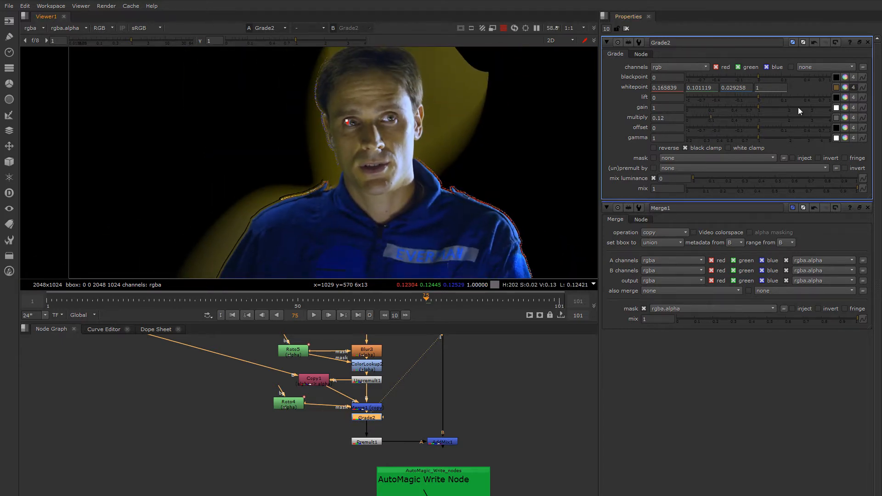
middle_drag(347, 149, 347, 142)
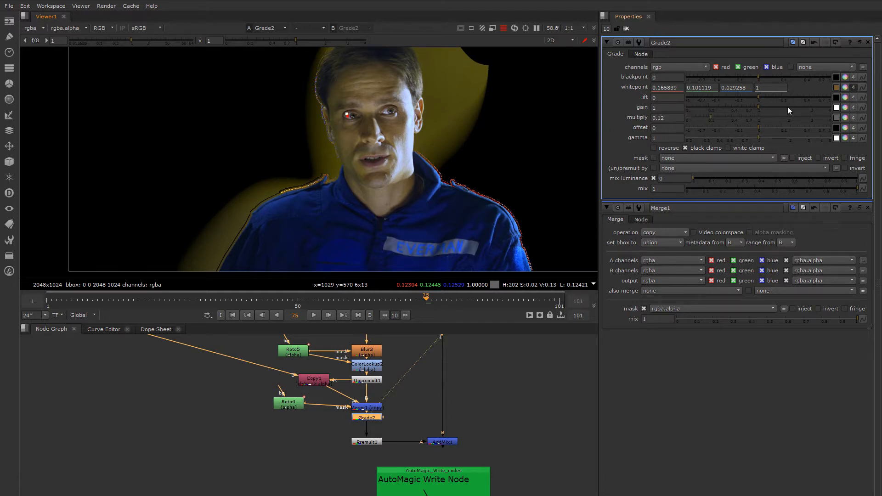
middle_drag(412, 203, 412, 189)
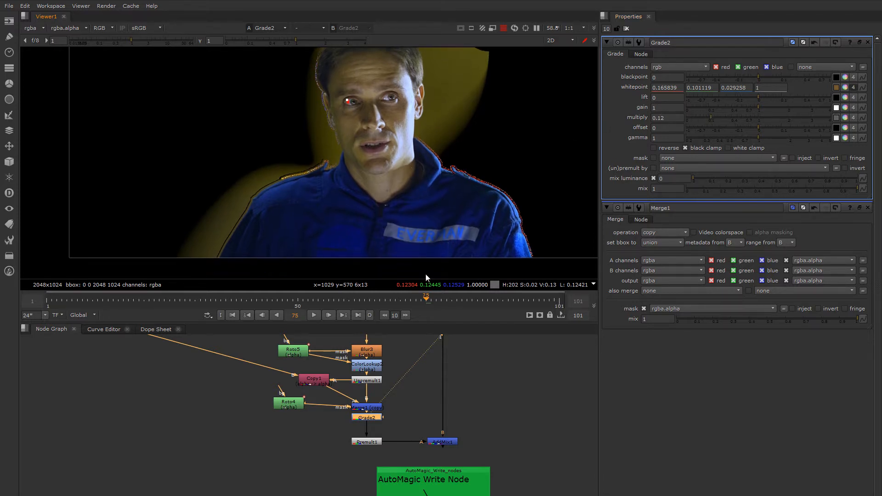
Display the AddMix1 composite on viewer input 1 and Week_06_Match_Clip on viewer input 3
key(1)
scroll(398, 179, down, 2)
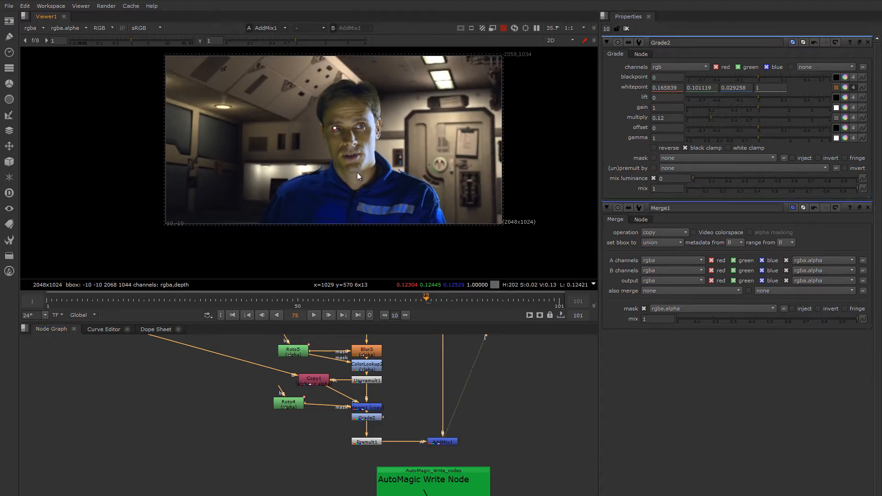
middle_drag(448, 398, 405, 453)
middle_drag(443, 362, 442, 440)
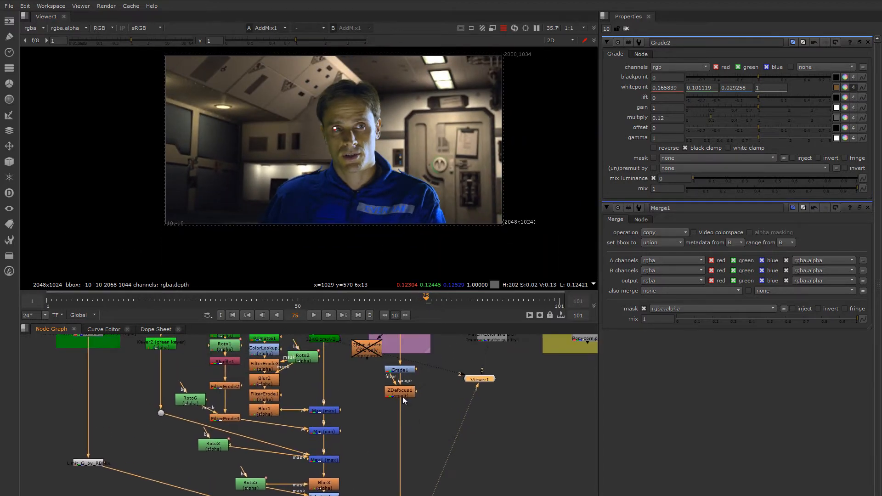
scroll(370, 421, down, 2)
click(426, 366)
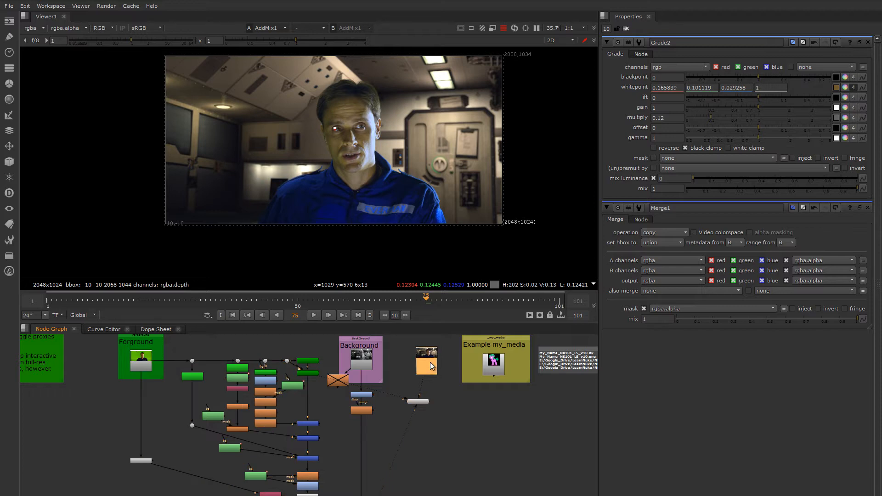
scroll(426, 369, up, 2)
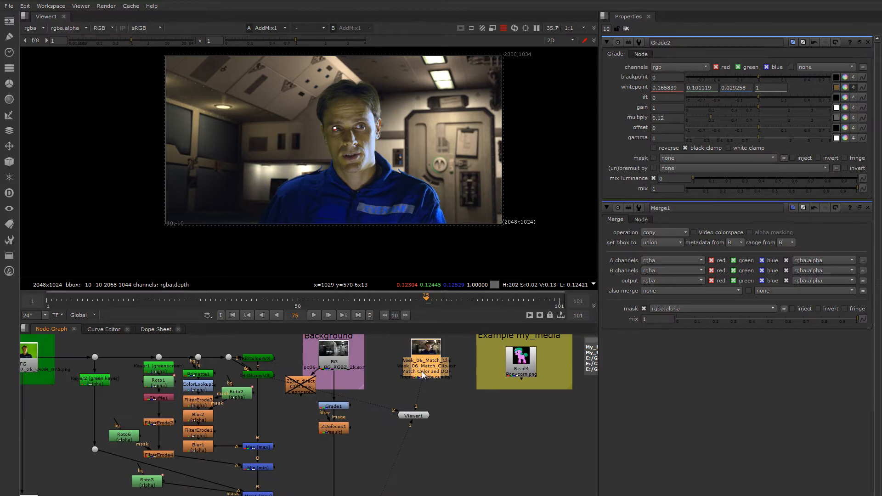
key(3)
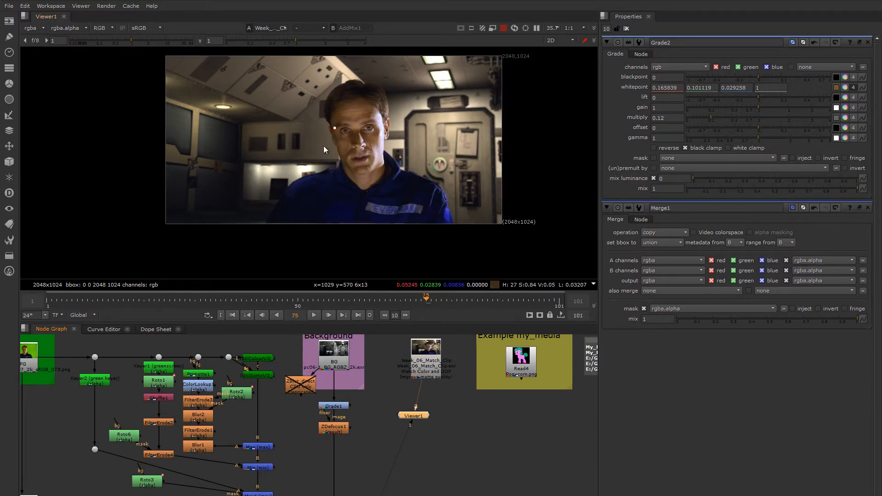
Turn on the viewer wipe between the match clip and AddMix1, placing its dividing line across the man's face
click(304, 29)
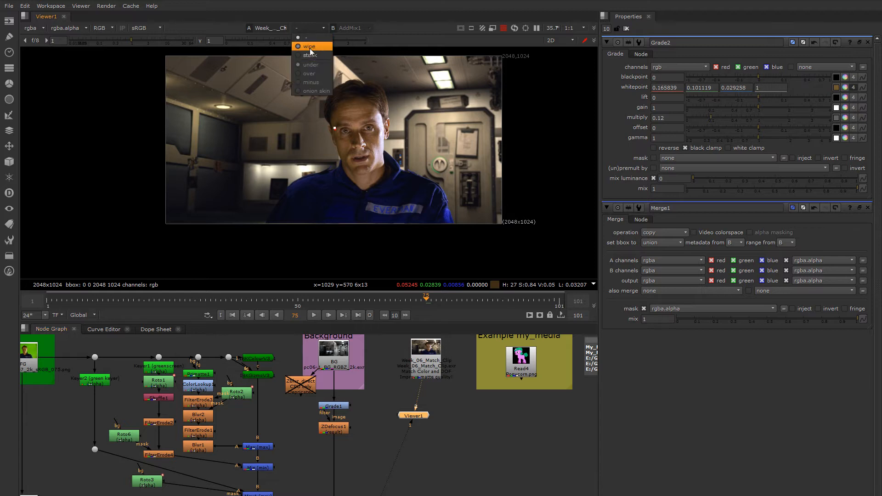
click(310, 48)
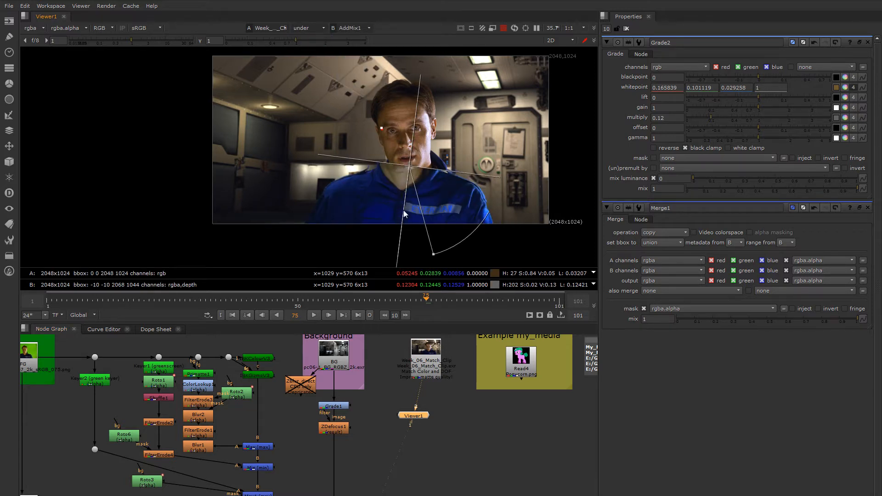
drag(396, 254, 393, 179)
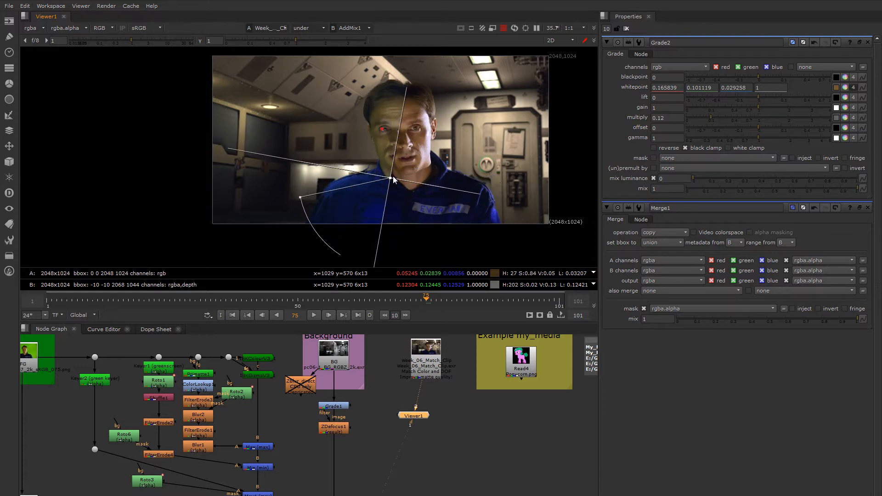
click(845, 111)
scroll(394, 148, up, 2)
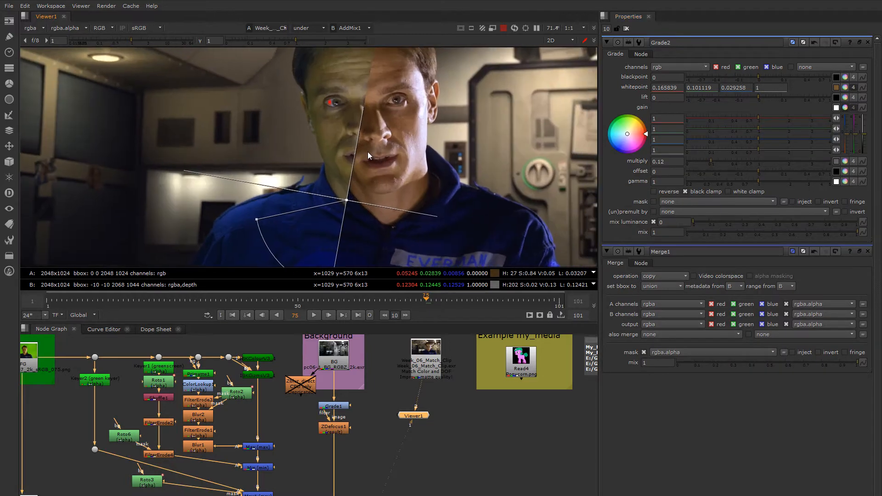
scroll(368, 151, down, 1)
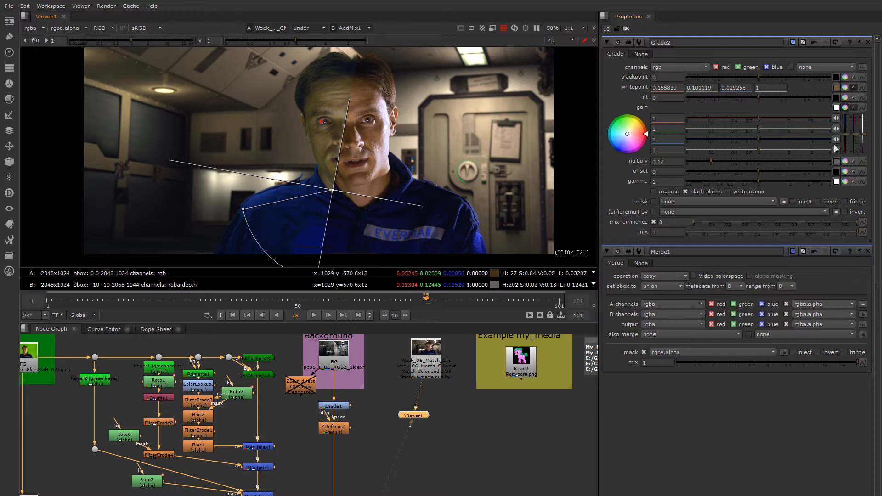
click(845, 108)
Open a floating color picker for Grade2's gain and set green to 0.62 and blue to 0.68
ctrl+click(845, 108)
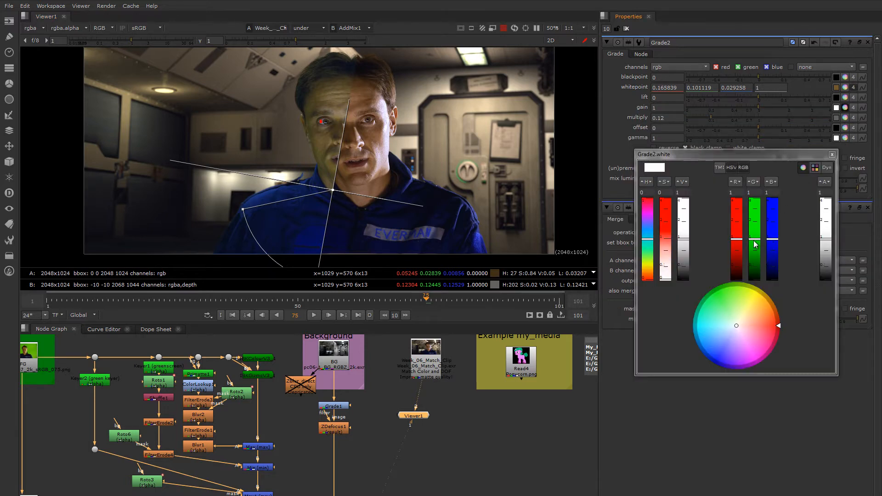
drag(756, 244, 757, 250)
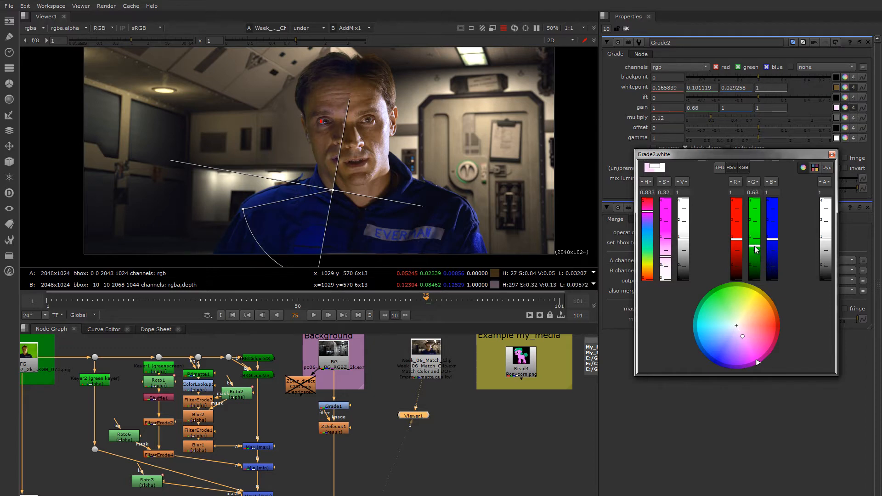
scroll(357, 108, up, 2)
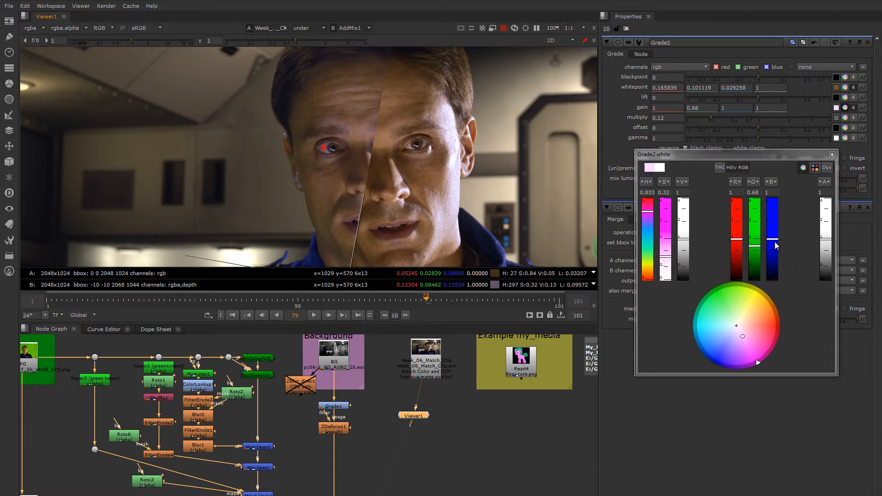
drag(774, 244, 758, 251)
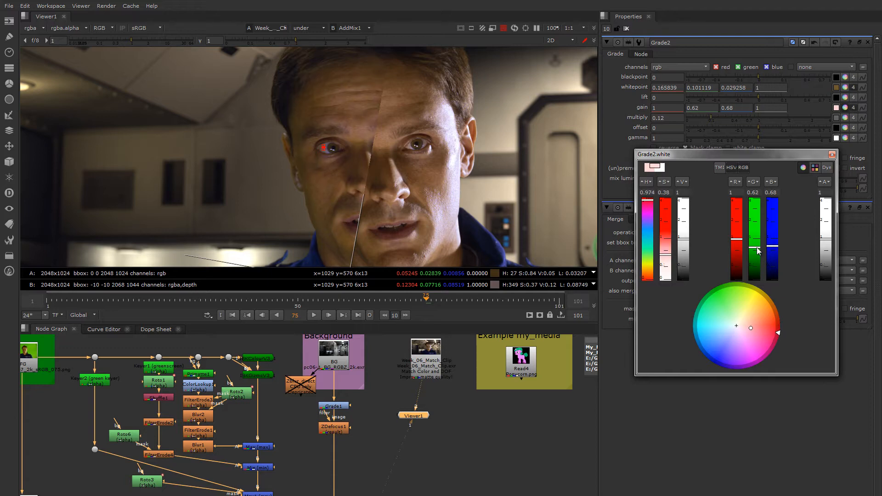
scroll(484, 230, down, 1)
middle_drag(461, 224, 438, 151)
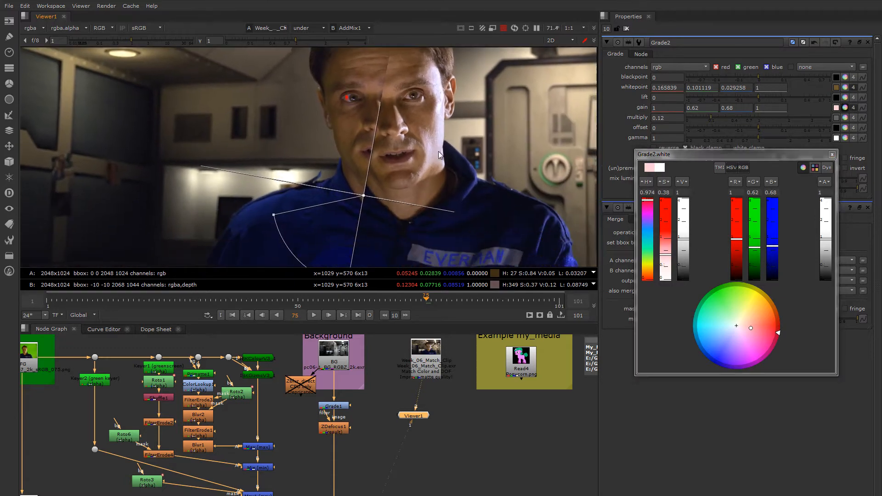
Shift the wipe divider across the man's face and try a red gain of 1.1 in Grade2
drag(362, 192, 397, 206)
middle_drag(399, 166, 418, 200)
scroll(403, 172, up, 1)
scroll(404, 194, down, 1)
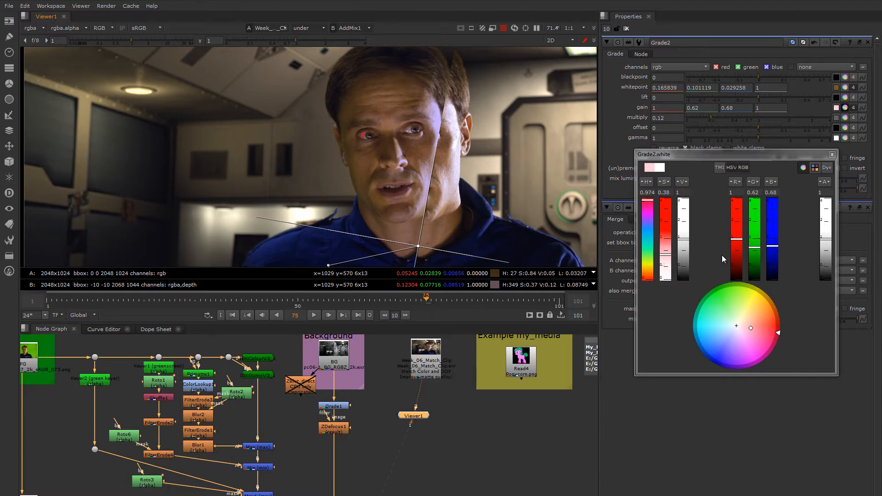
drag(738, 240, 738, 238)
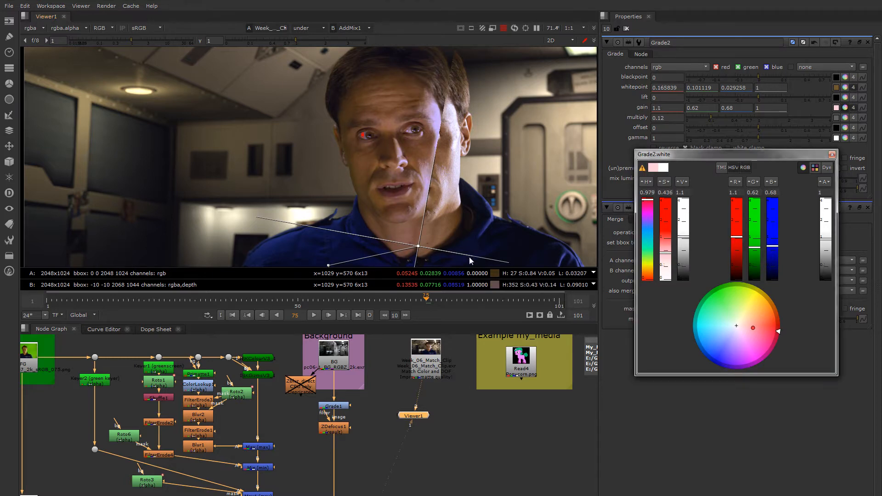
Set Grade2's gain to red 1 and green 0.58, and brighten the whole gain color to a value of 1.45
scroll(469, 257, down, 2)
drag(422, 247, 445, 229)
scroll(409, 221, up, 3)
scroll(413, 213, up, 2)
scroll(477, 234, down, 1)
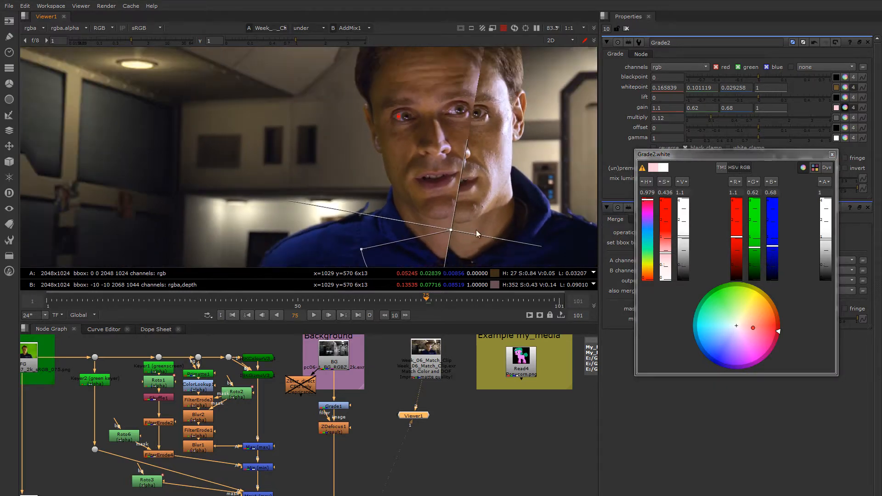
drag(738, 240, 761, 252)
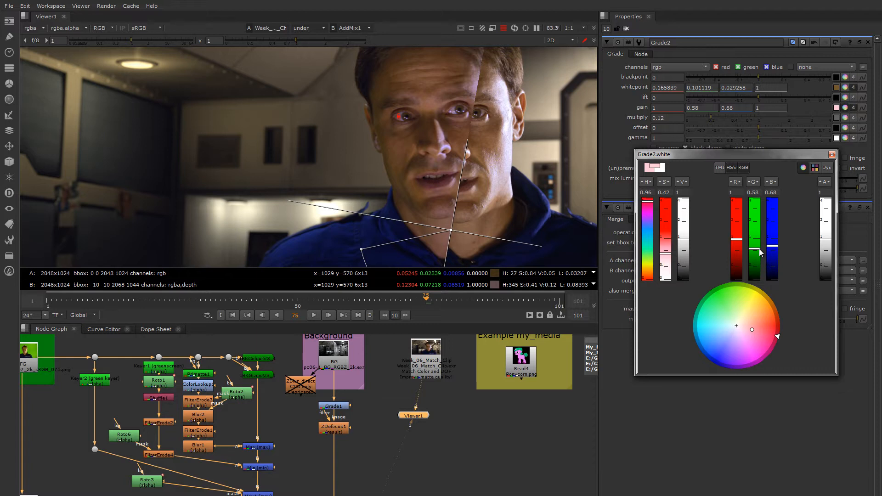
drag(687, 243, 688, 234)
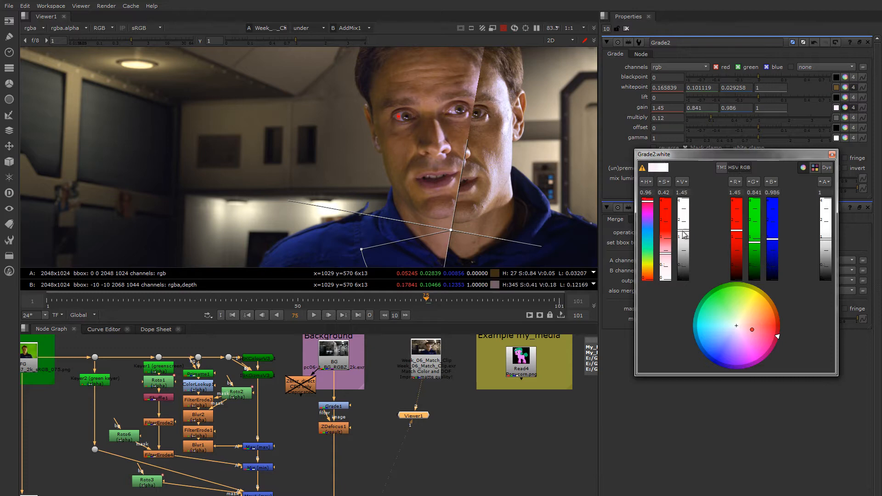
Compare the skin tones by sliding the wipe divider over the man's face, and set Grade2's red gain to 1.35
scroll(436, 213, down, 3)
mouse_move(428, 210)
mouse_down()
mouse_move(478, 221)
mouse_move(426, 230)
mouse_move(424, 217)
mouse_up()
scroll(416, 208, up, 3)
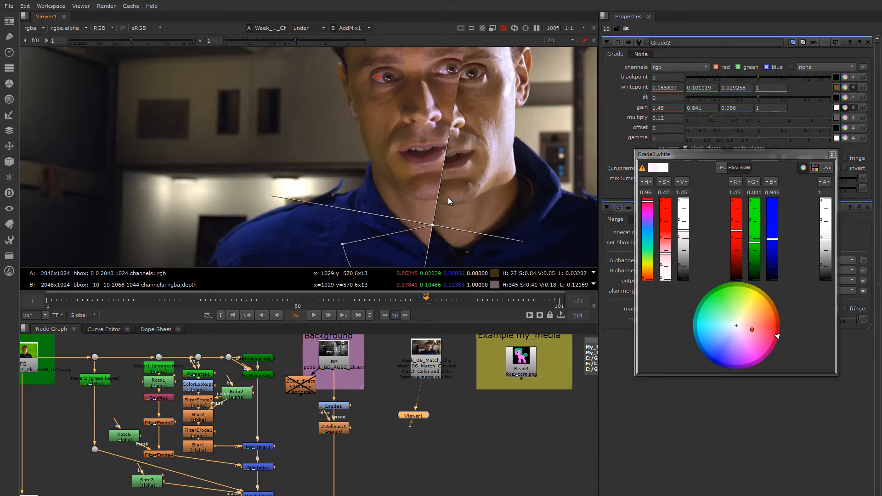
middle_drag(448, 197, 409, 206)
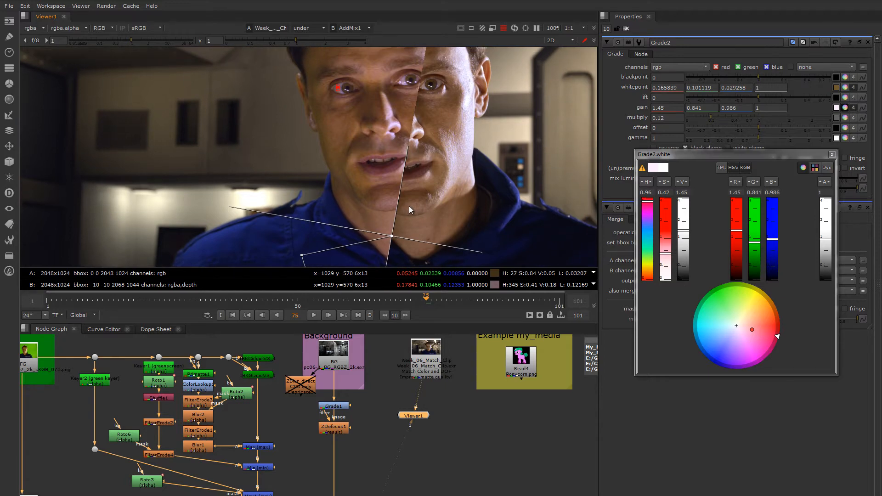
scroll(409, 206, down, 3)
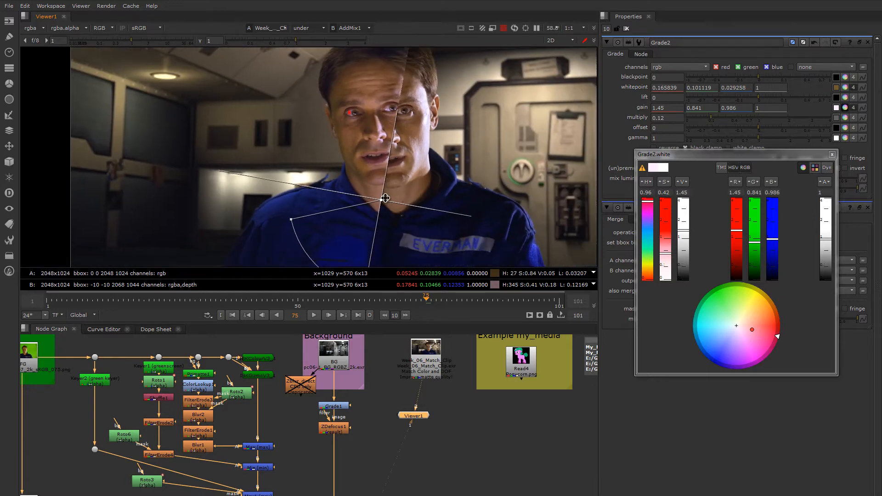
mouse_move(385, 198)
mouse_down()
mouse_move(405, 197)
mouse_move(325, 203)
mouse_move(399, 203)
mouse_up()
scroll(388, 167, up, 2)
middle_drag(388, 167, 420, 223)
middle_drag(409, 265, 410, 237)
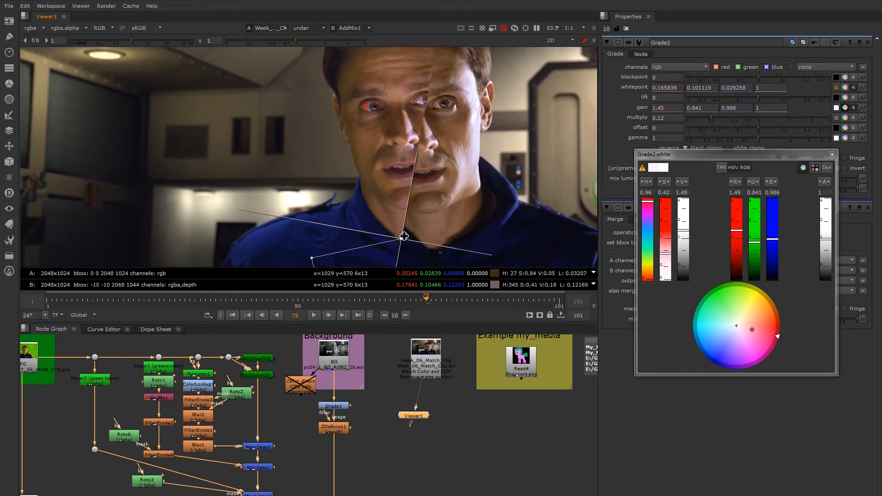
drag(404, 237, 425, 235)
middle_drag(437, 199, 445, 216)
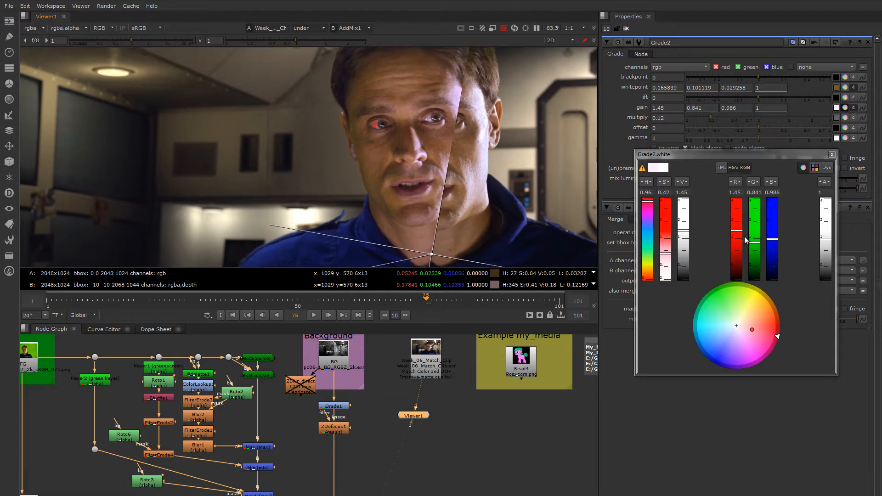
drag(739, 233, 739, 235)
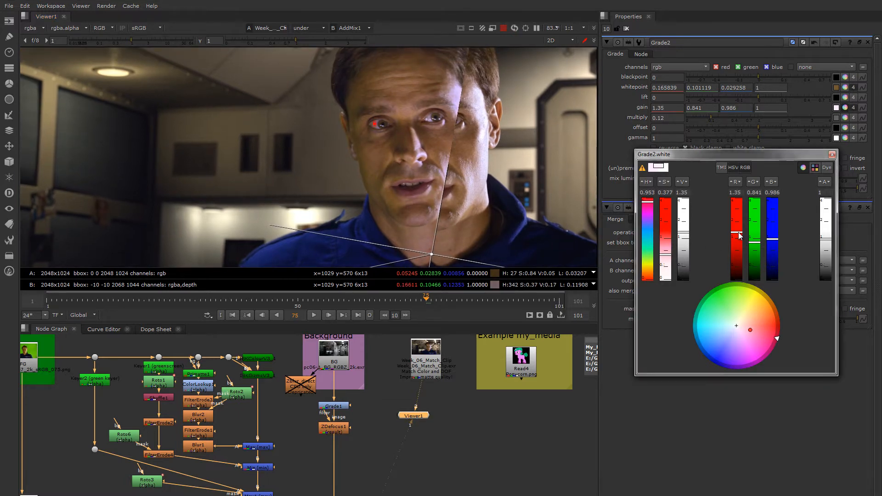
Compare the composite with the match clip by moving and rotating the wipe divider over the man's head and torso
scroll(449, 208, down, 3)
drag(403, 209, 423, 217)
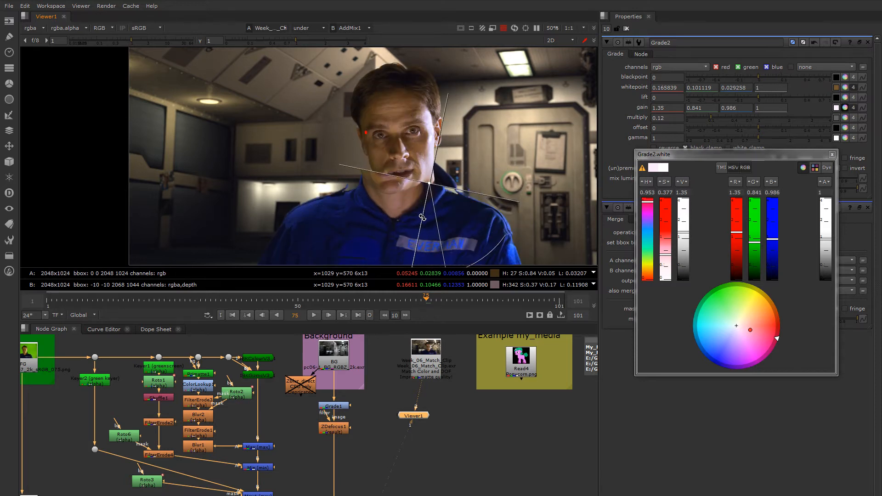
drag(429, 185, 462, 98)
scroll(423, 137, up, 5)
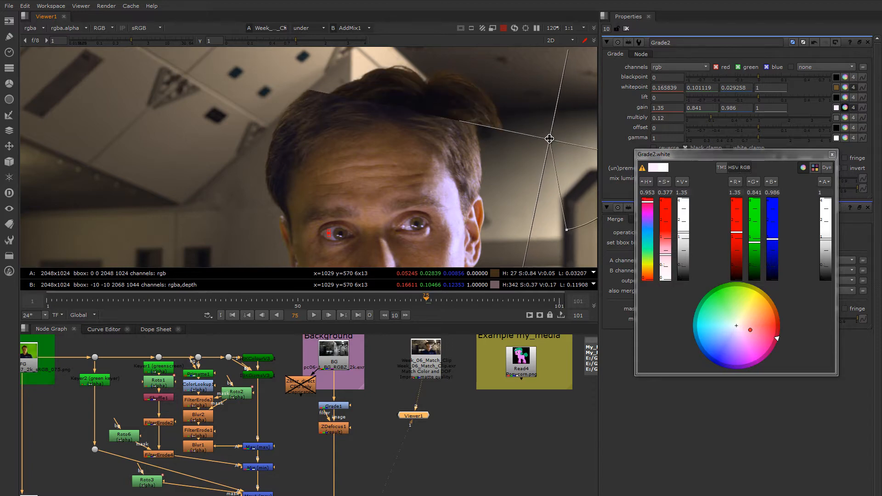
scroll(421, 153, down, 5)
scroll(518, 154, up, 1)
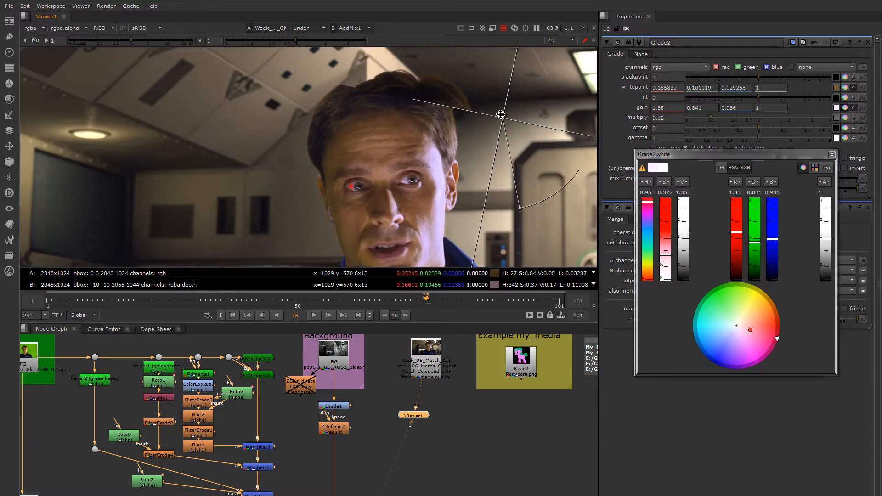
drag(501, 117, 457, 175)
scroll(423, 142, down, 3)
drag(454, 131, 395, 200)
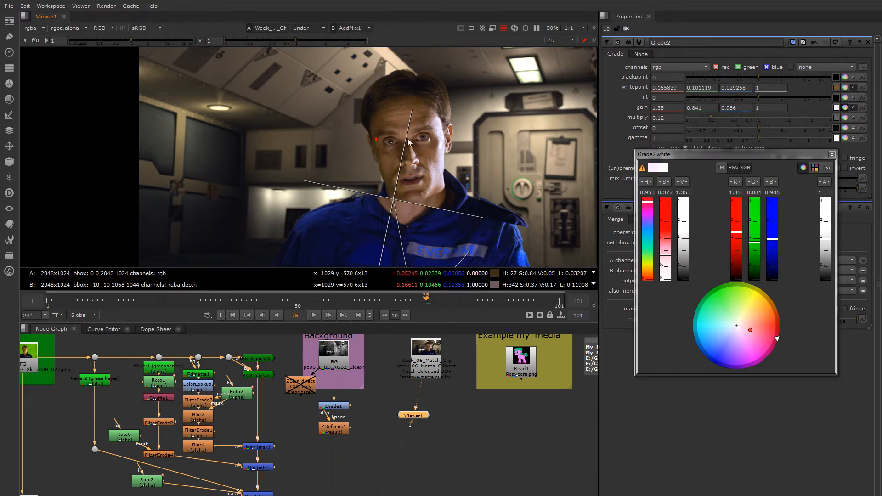
scroll(391, 234, down, 2)
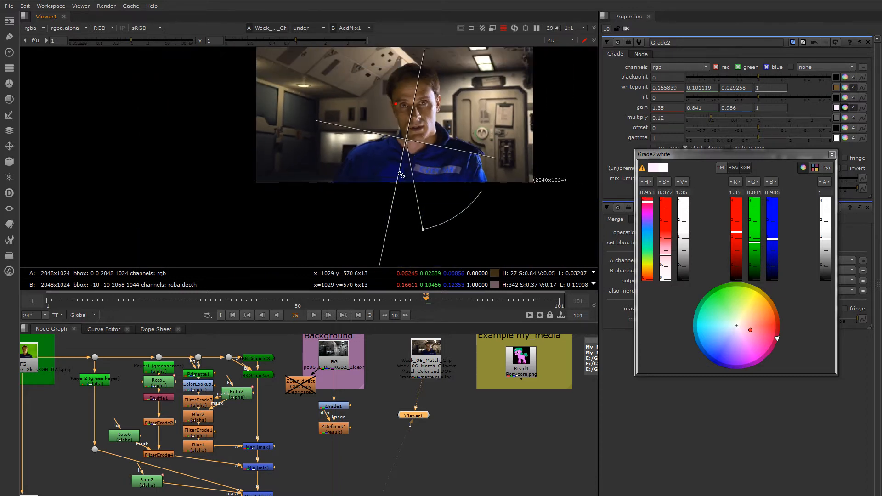
drag(378, 236, 412, 112)
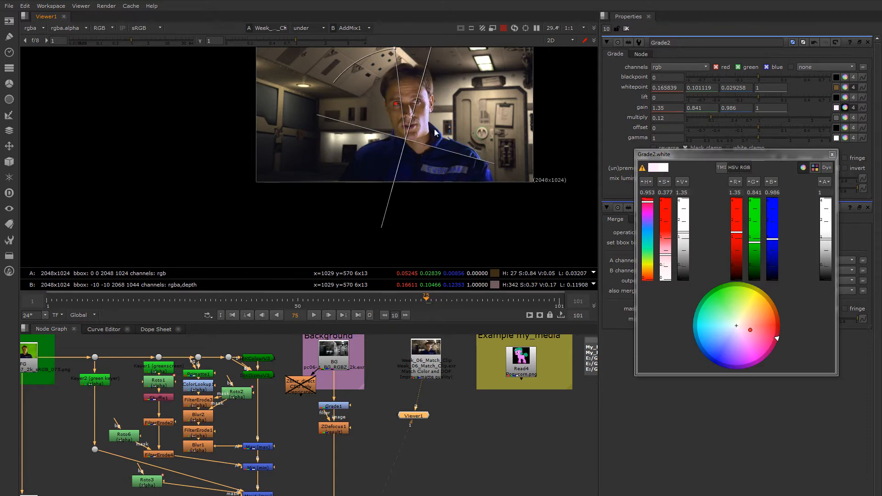
Turn off the viewer wipe and examine the man's face in the match clip on its own
click(308, 28)
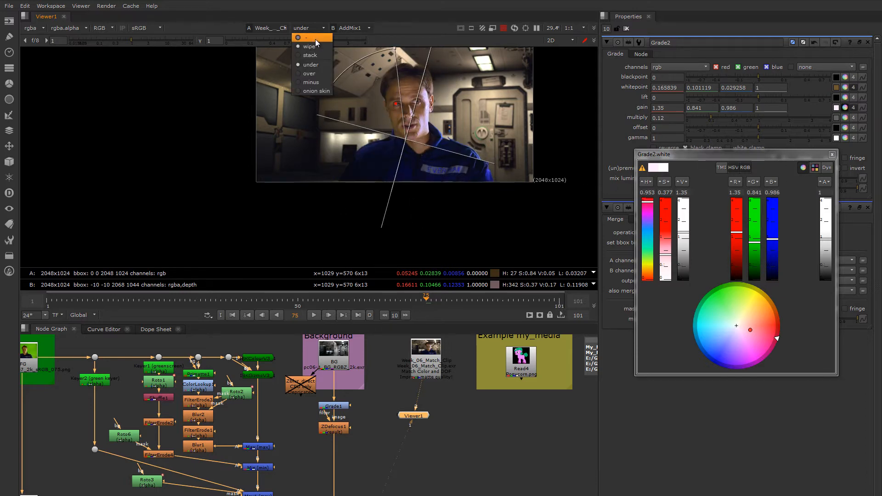
click(315, 39)
scroll(417, 60, up, 5)
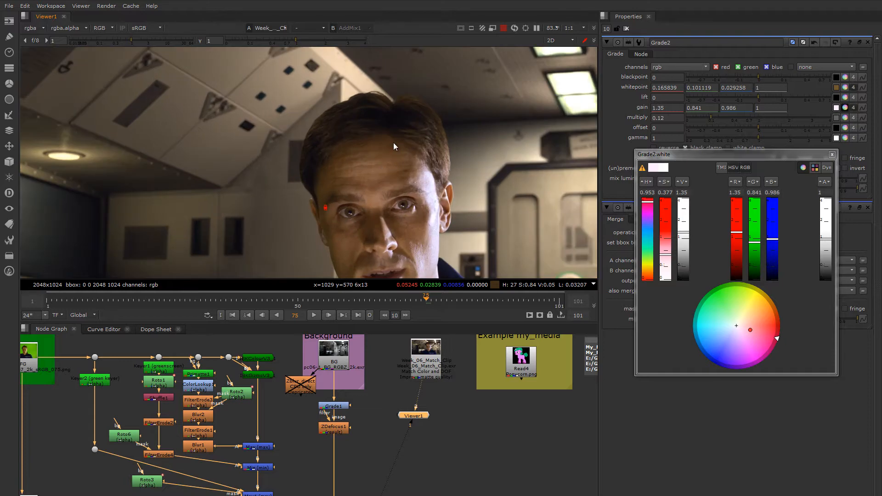
scroll(394, 144, up, 3)
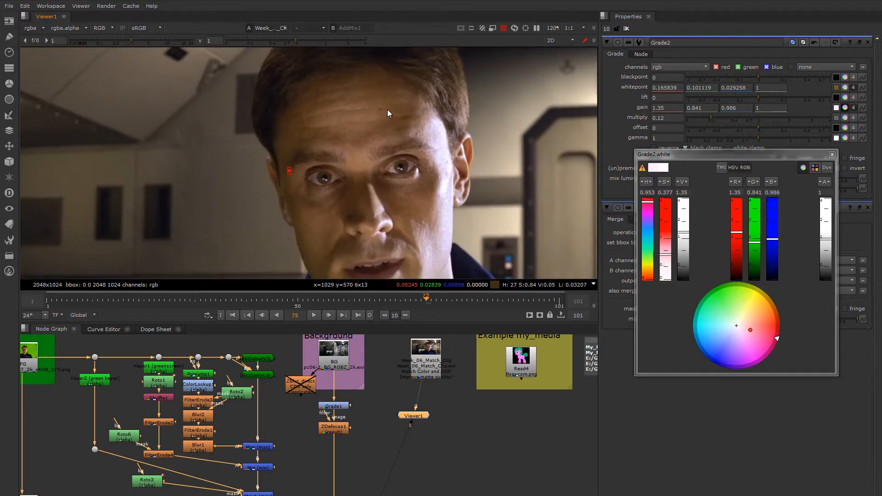
scroll(393, 146, down, 3)
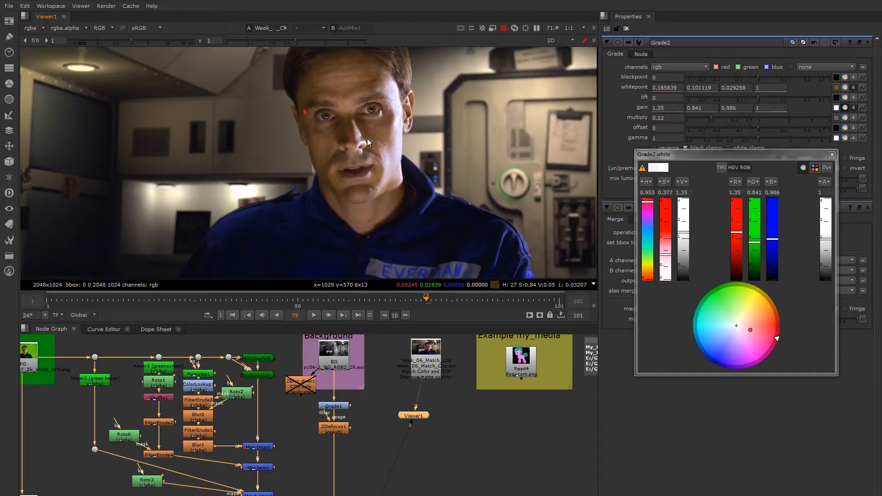
Display the AddMix1 composite on viewer input 1 and inspect the graded face against the background
middle_drag(329, 446, 338, 395)
middle_drag(347, 449, 352, 335)
middle_drag(332, 437, 338, 412)
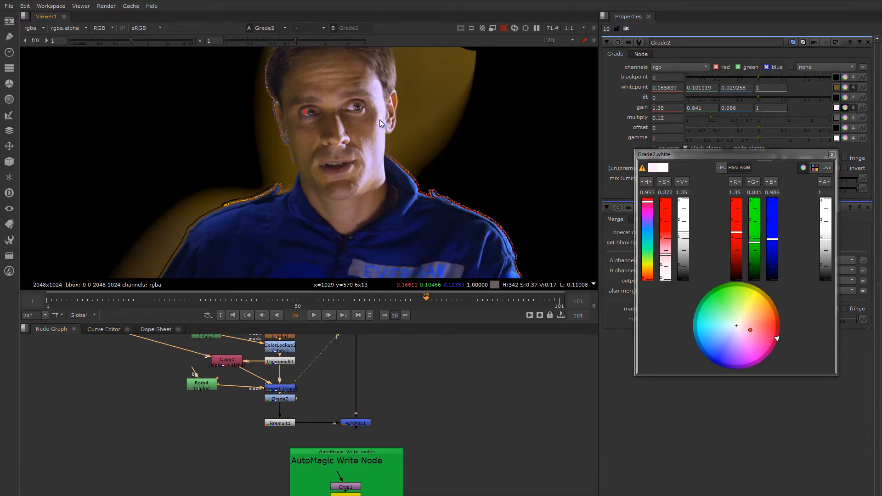
click(355, 424)
key(1)
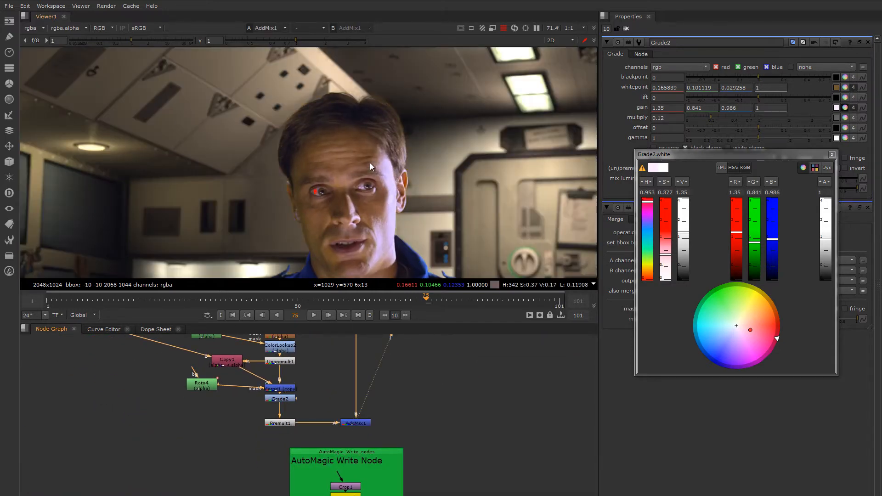
scroll(362, 104, up, 3)
scroll(439, 167, down, 3)
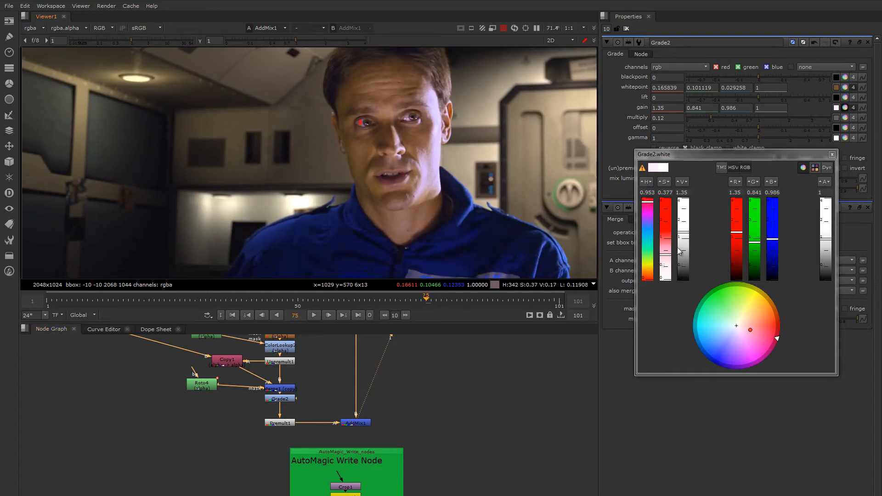
Close Grade2's gain color picker and raise the viewer gain to 36 to expose the dark tones in the hair
click(832, 154)
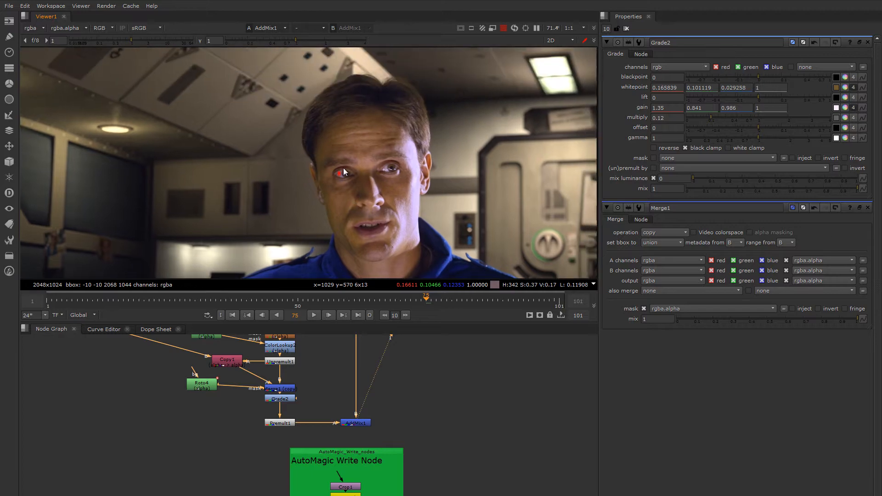
drag(150, 42, 184, 41)
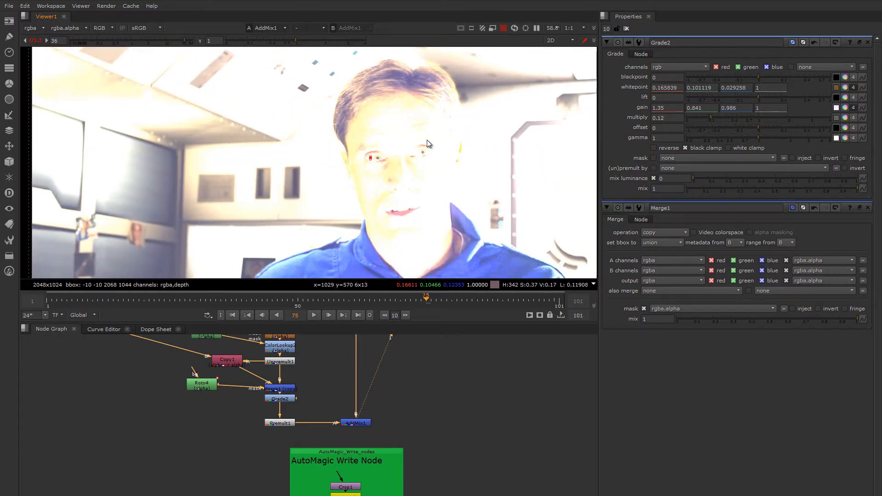
scroll(413, 97, up, 2)
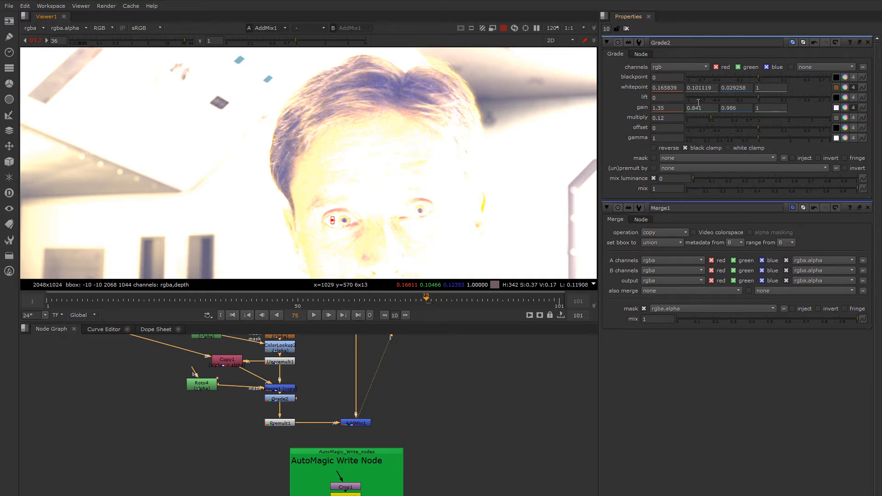
Set the blue channel of Grade2's lift to -0.005 in a floating color picker, and close the picker
click(845, 98)
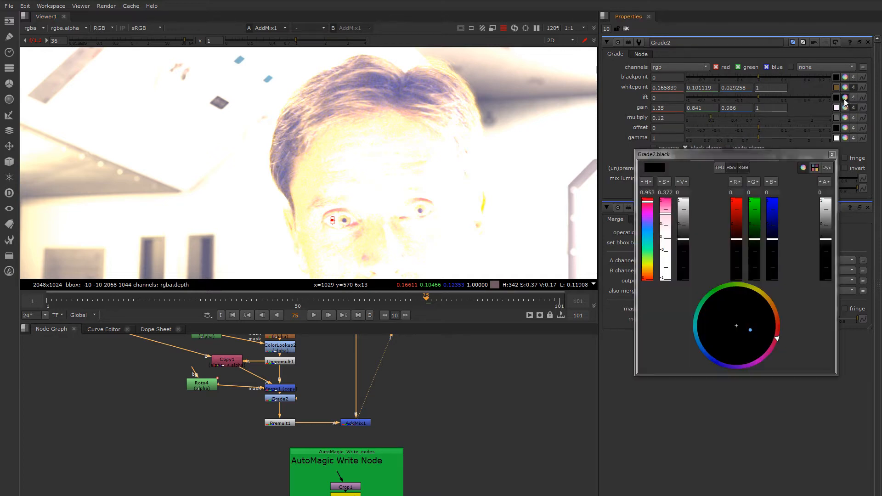
click(777, 192)
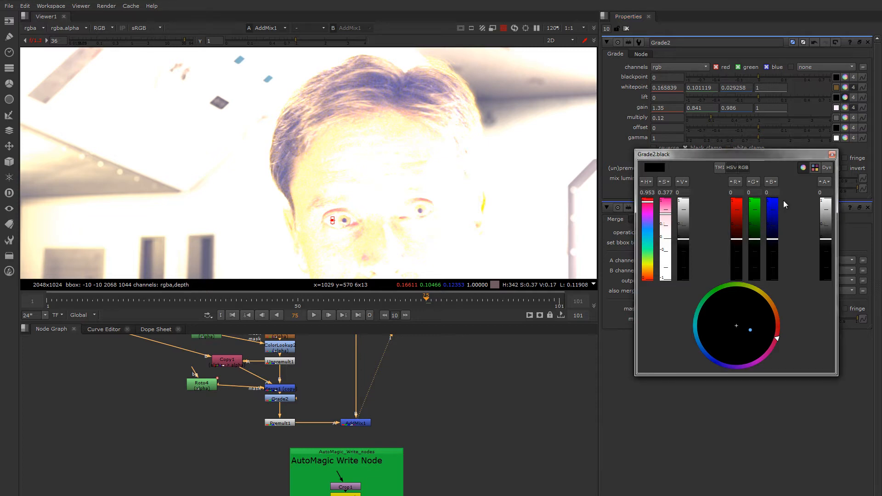
key(Down)
key(Right)
key(Up)
key(Up)
key(Up)
key(Up)
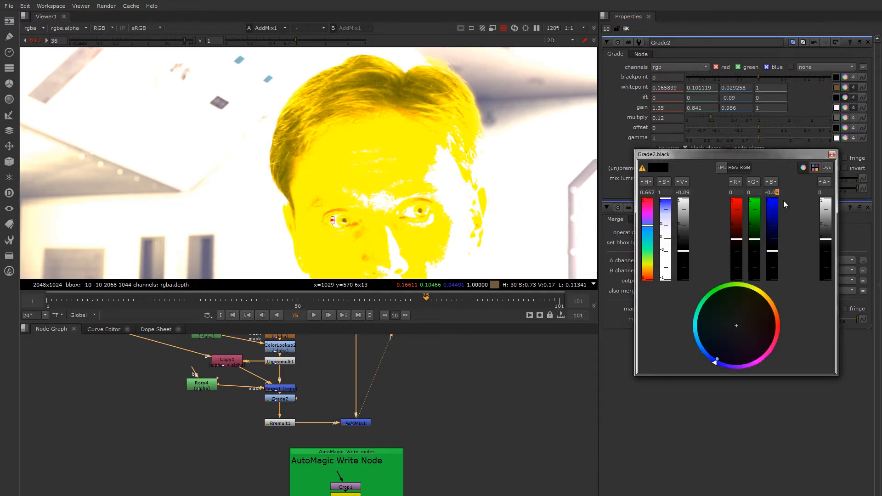
key(Up)
key(Up)
key(Up)
key(Up)
key(Up)
key(Up)
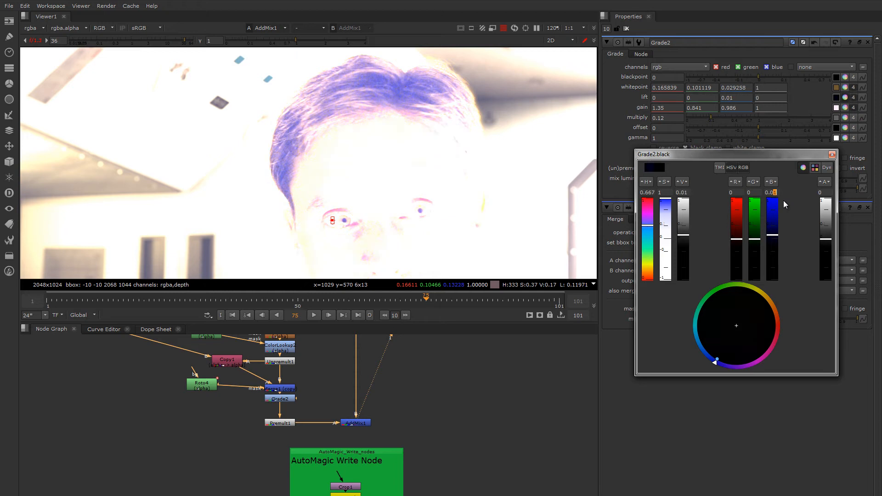
key(Right)
key(Down)
key(Down)
key(Down)
key(Down)
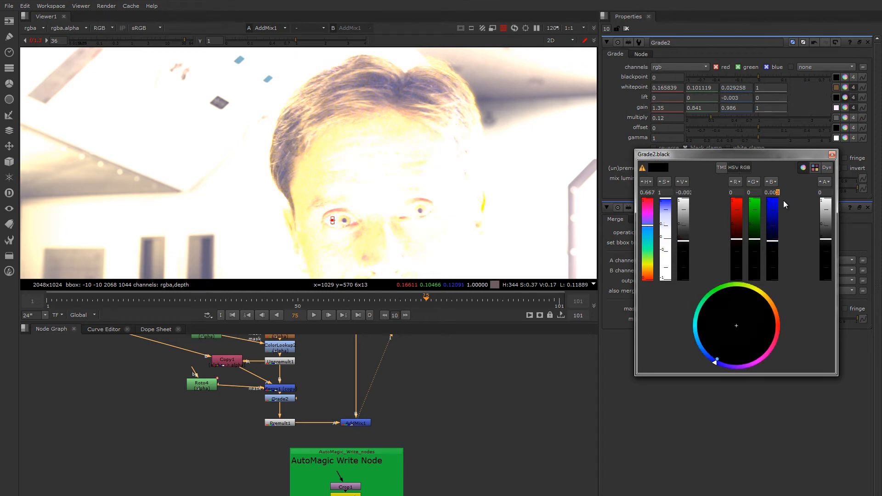
key(Down)
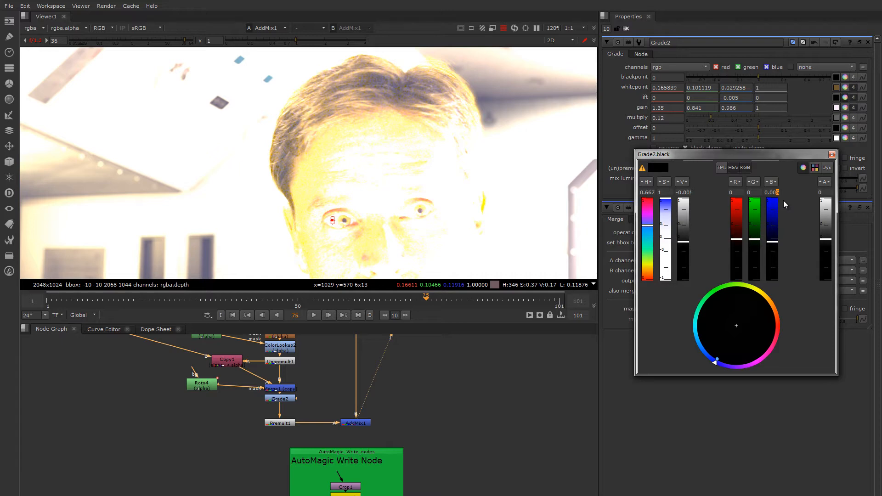
scroll(566, 79, down, 3)
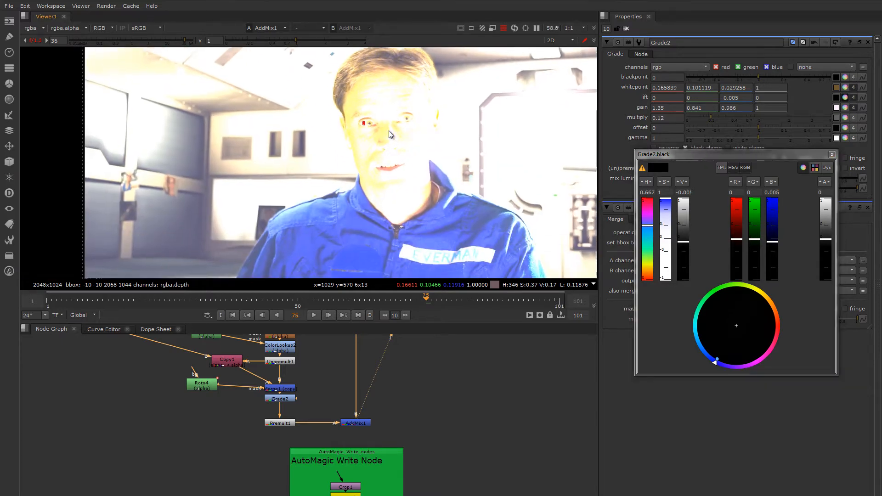
click(832, 155)
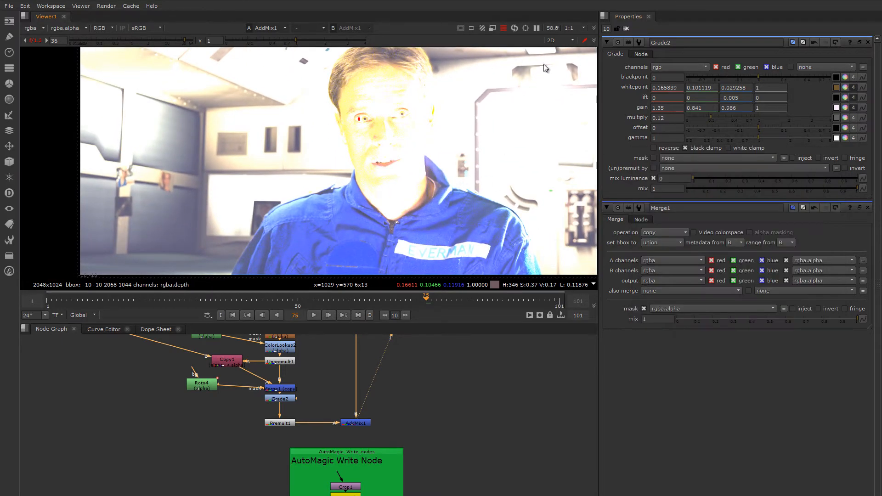
Reset the viewer gain to 1 and move AddMix1 down in the node graph, just above the AutoMagic Write Node backdrop
click(36, 41)
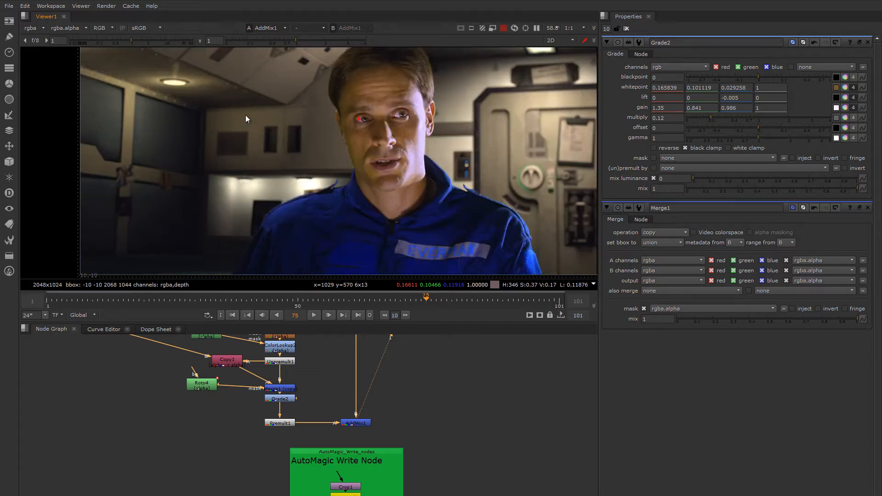
scroll(353, 137, up, 2)
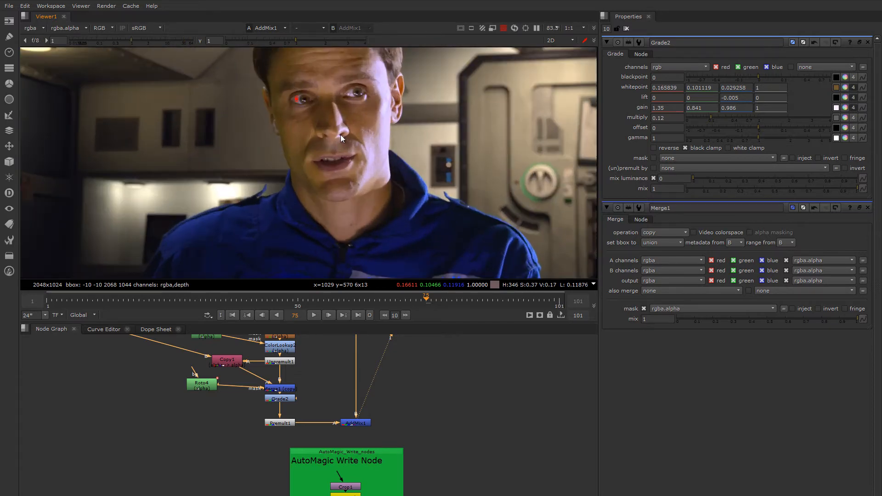
middle_drag(376, 435, 425, 434)
drag(405, 422, 404, 441)
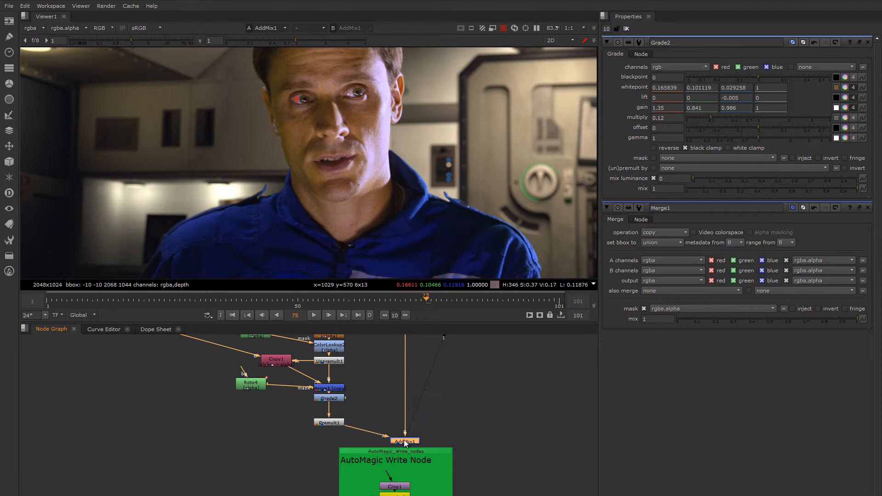
scroll(353, 181, down, 3)
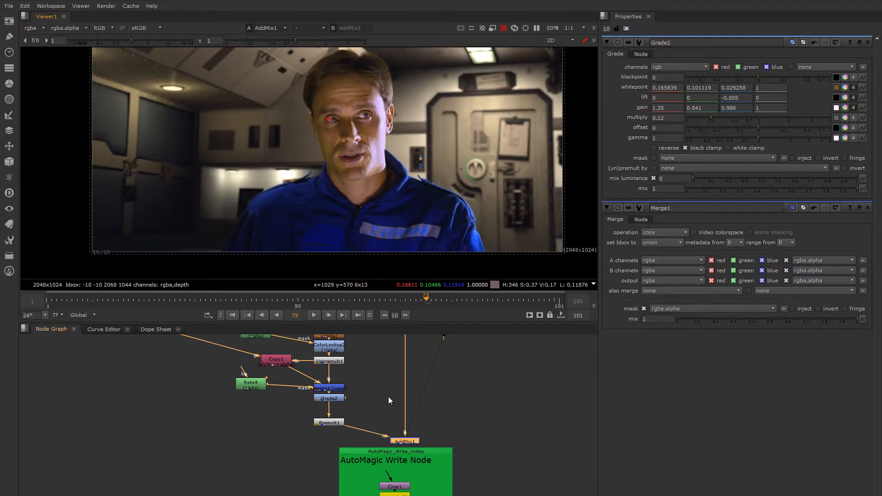
scroll(346, 429, down, 5)
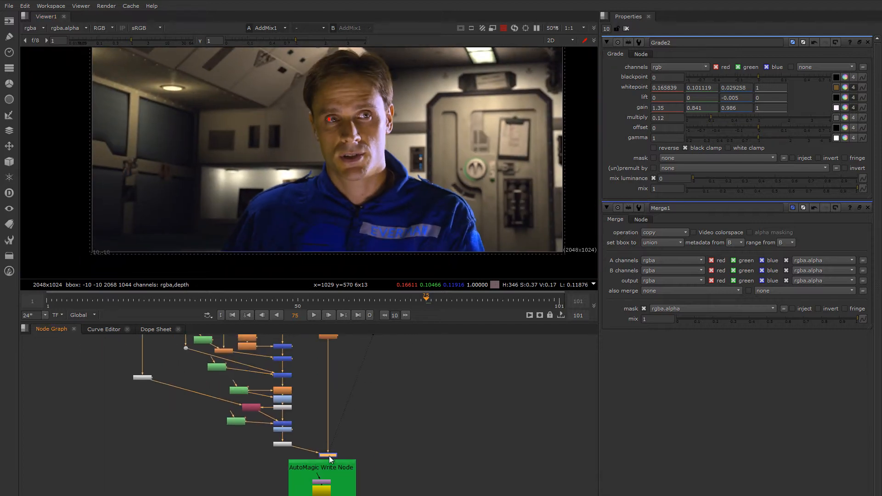
click(368, 421)
Compare the AddMix1 composite with the match clip by repeatedly alternating viewer inputs 1 and 2
middle_drag(407, 356, 338, 422)
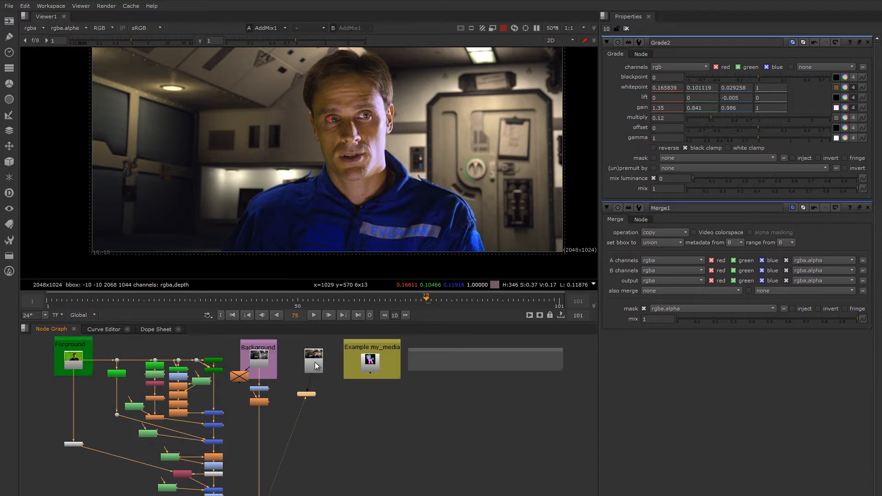
scroll(345, 151, up, 3)
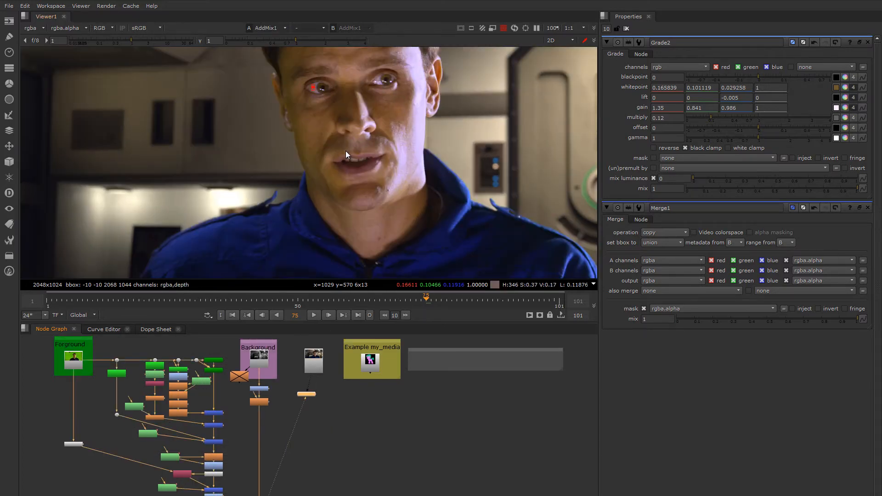
scroll(346, 151, down, 3)
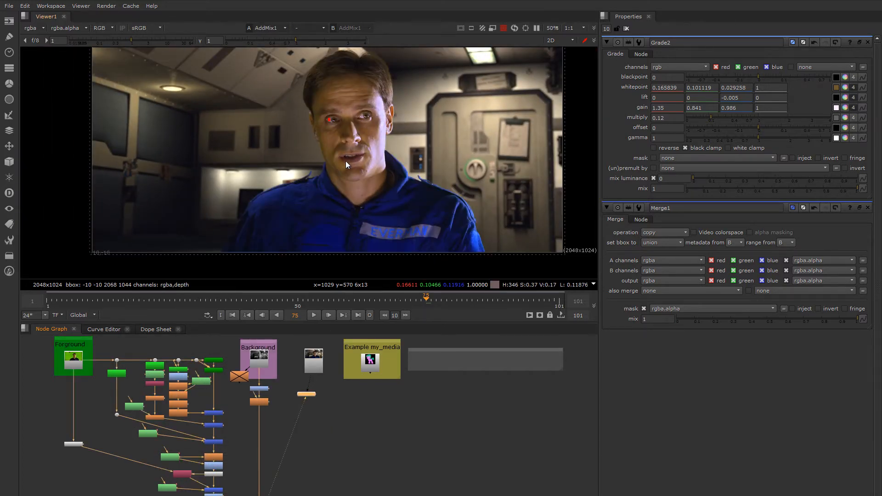
key(2)
key(1)
key(2)
key(1)
key(2)
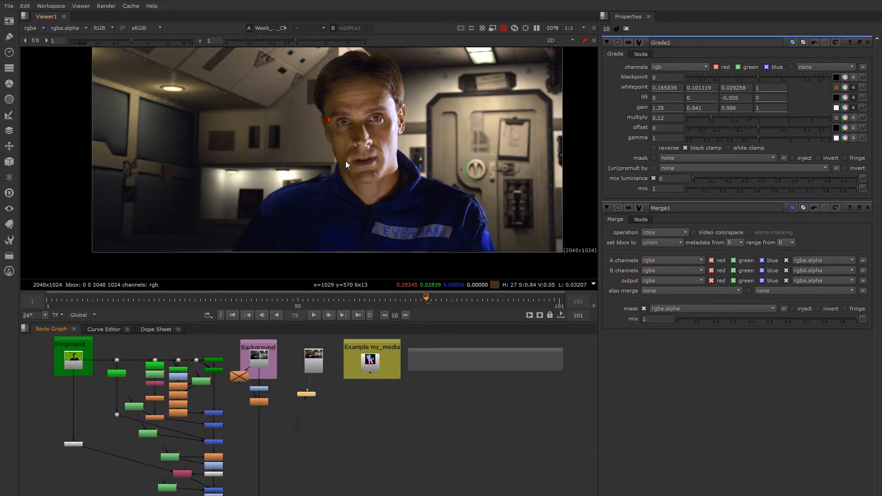
key(1)
key(2)
key(1)
key(2)
key(1)
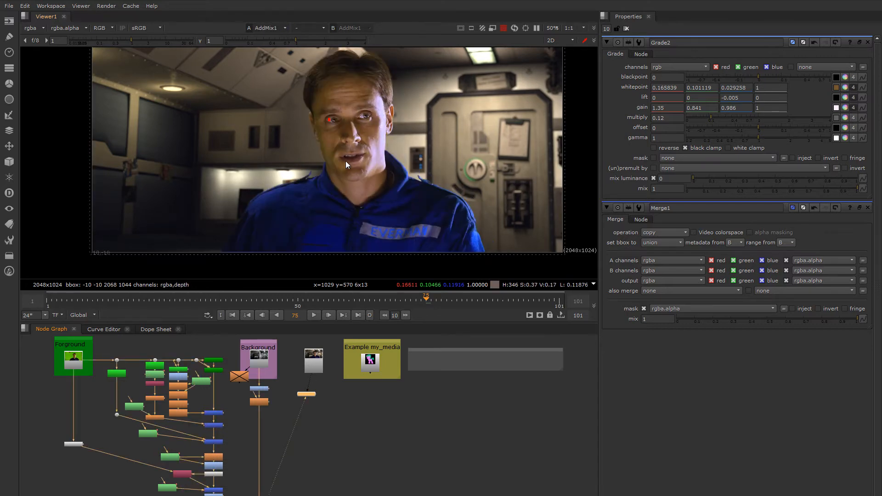
key(2)
key(1)
key(2)
key(1)
key(2)
key(1)
Set the viewer's A/B comparison mode to under and rotate the wipe line across the man's face
middle_drag(302, 439, 359, 420)
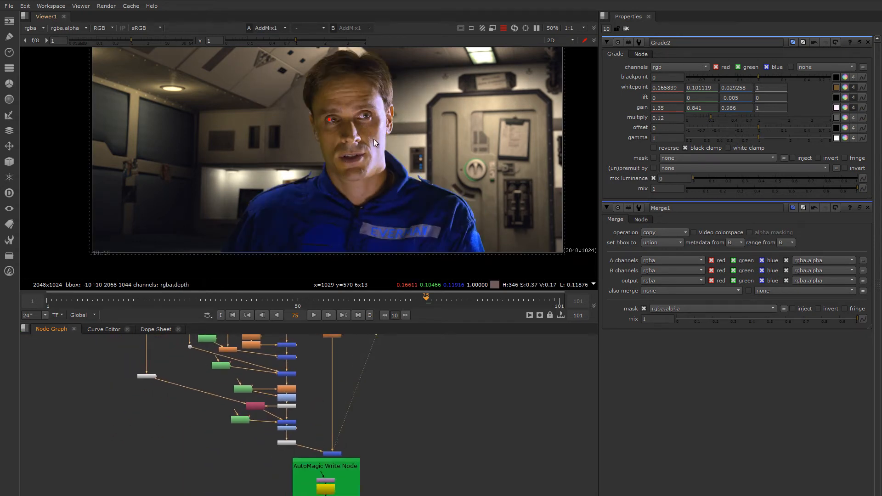
scroll(373, 124, up, 4)
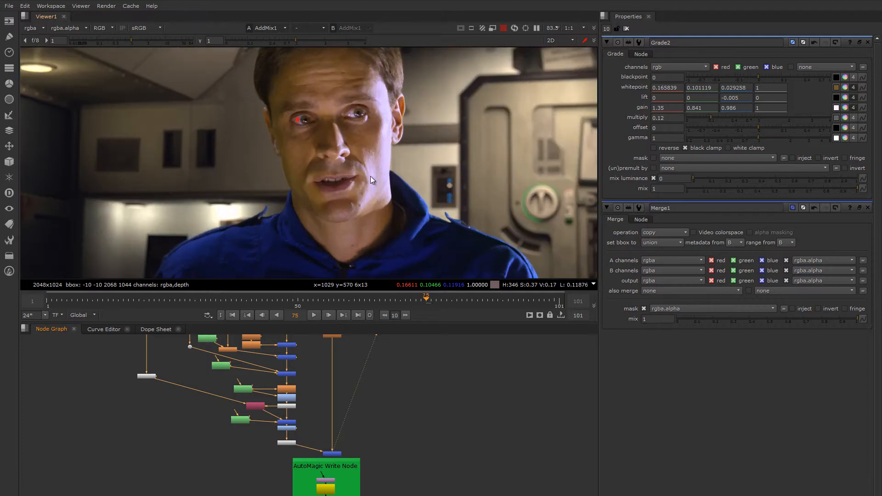
middle_drag(335, 372, 312, 415)
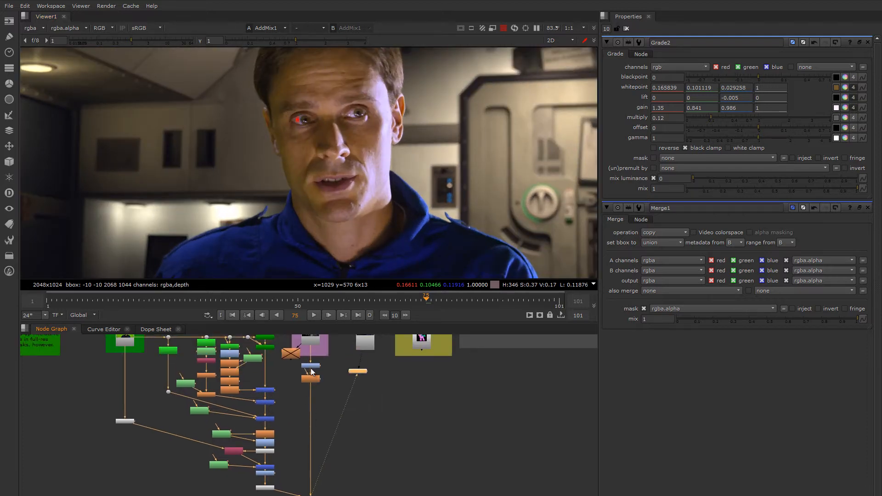
middle_drag(314, 372, 335, 330)
middle_drag(329, 412, 298, 436)
click(305, 29)
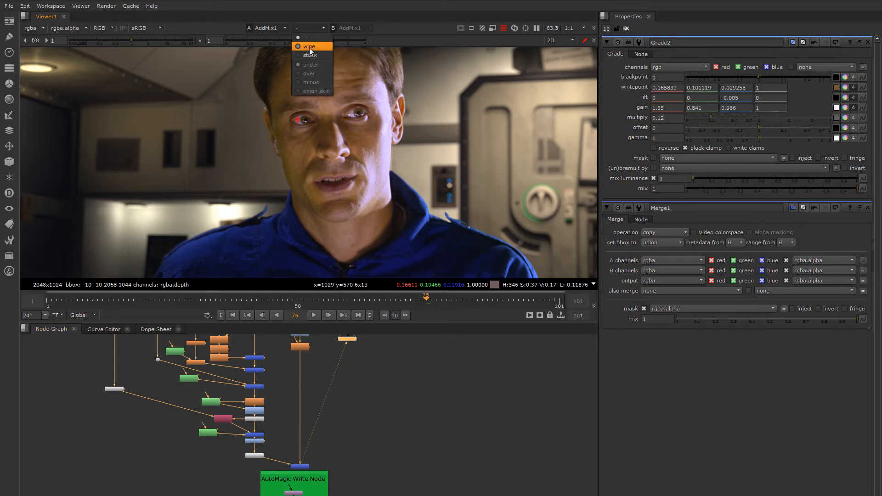
click(309, 47)
key(minus)
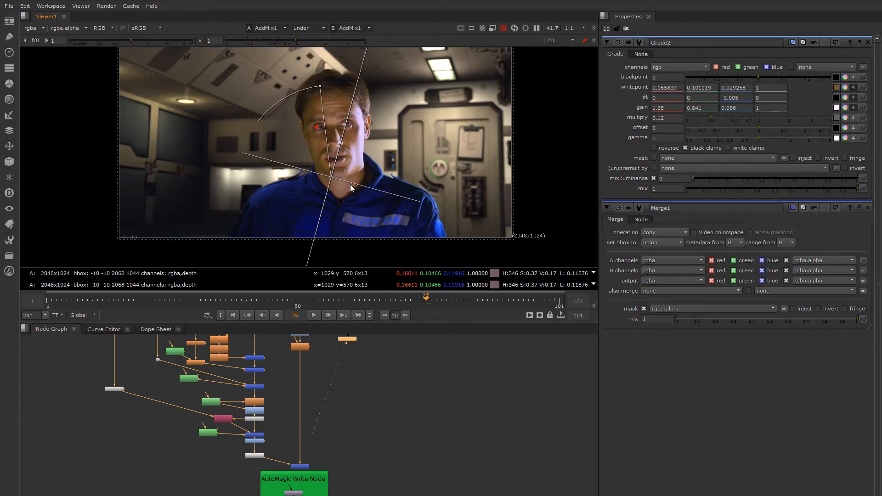
drag(352, 99, 287, 140)
Assign the match clip to viewer input 1 and move the wipe onto the face to compare it with AddMix1
key(f)
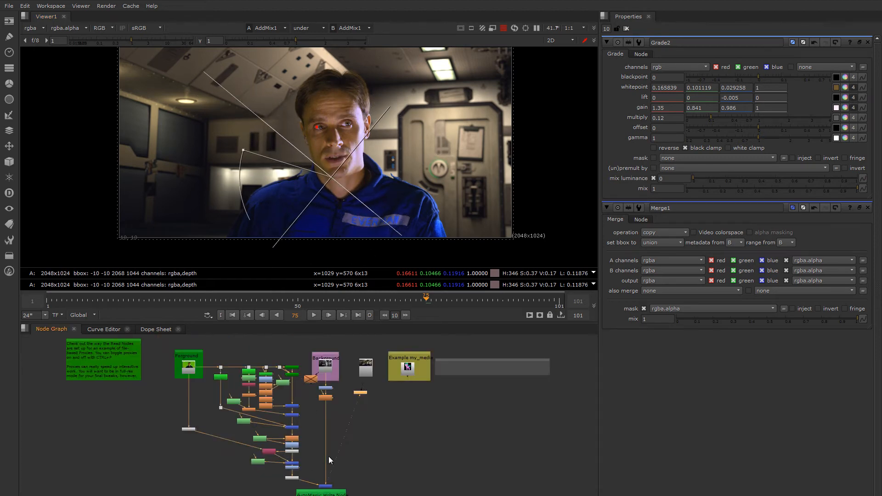
middle_drag(334, 480, 306, 445)
middle_drag(331, 399, 322, 438)
click(323, 396)
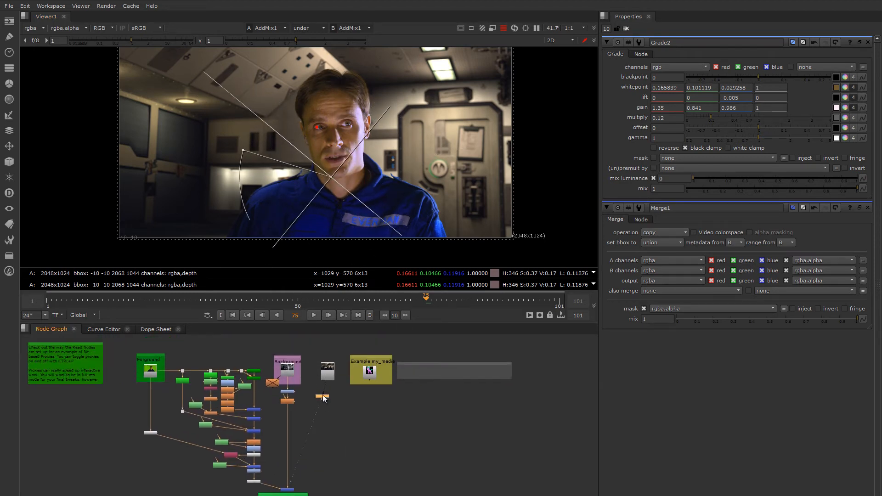
scroll(324, 400, up, 3)
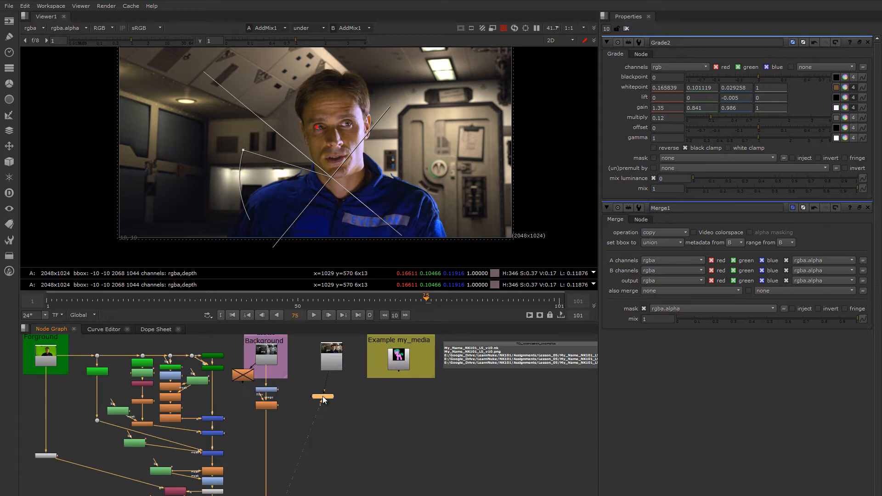
click(331, 370)
key(1)
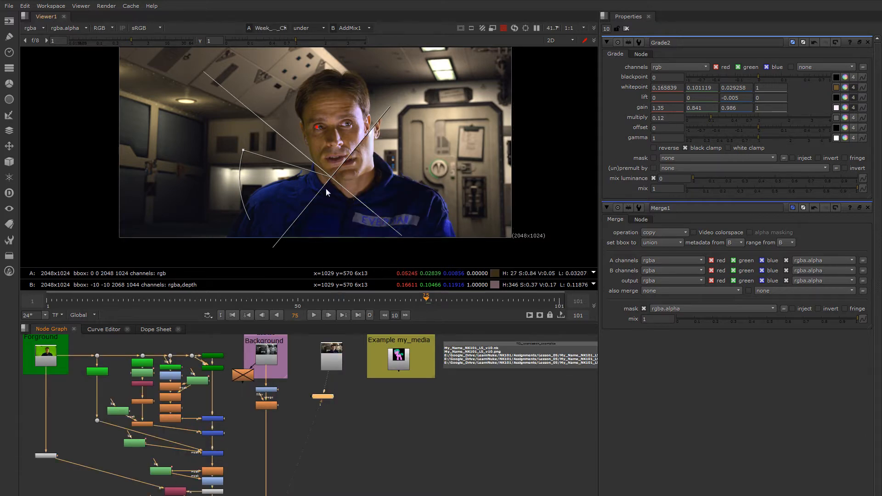
drag(291, 145, 312, 145)
scroll(333, 159, up, 4)
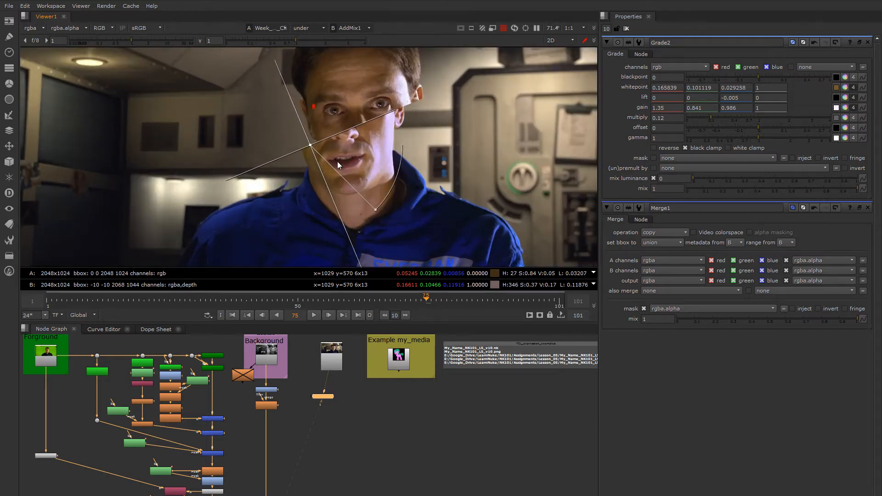
scroll(327, 158, down, 1)
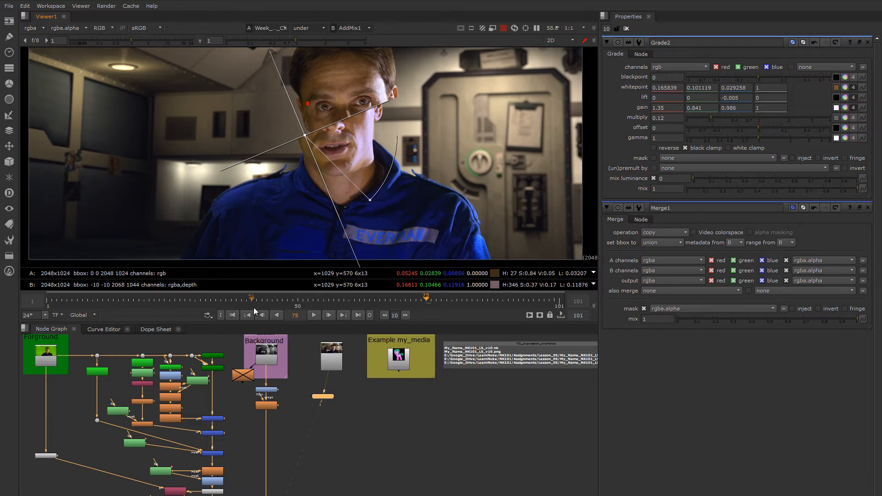
Go to frame 48 and shift the wipe slightly up the man's cheek to compare both versions of the face
click(294, 299)
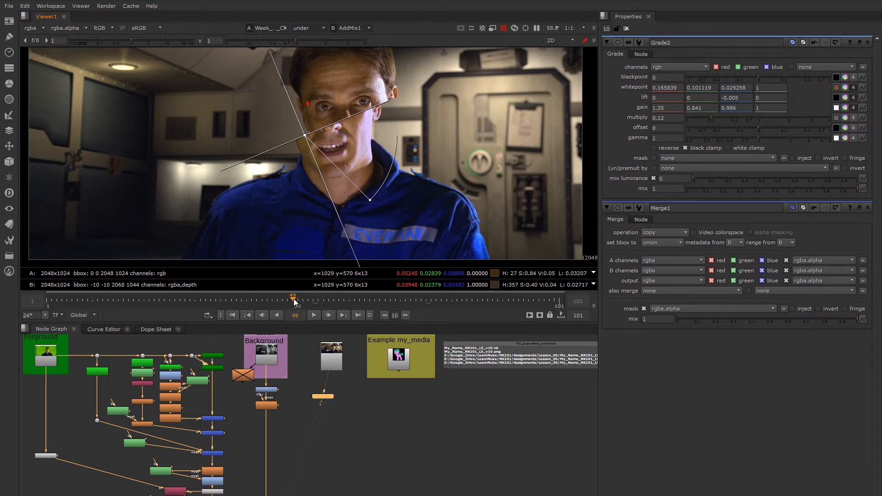
click(278, 301)
drag(278, 301, 286, 301)
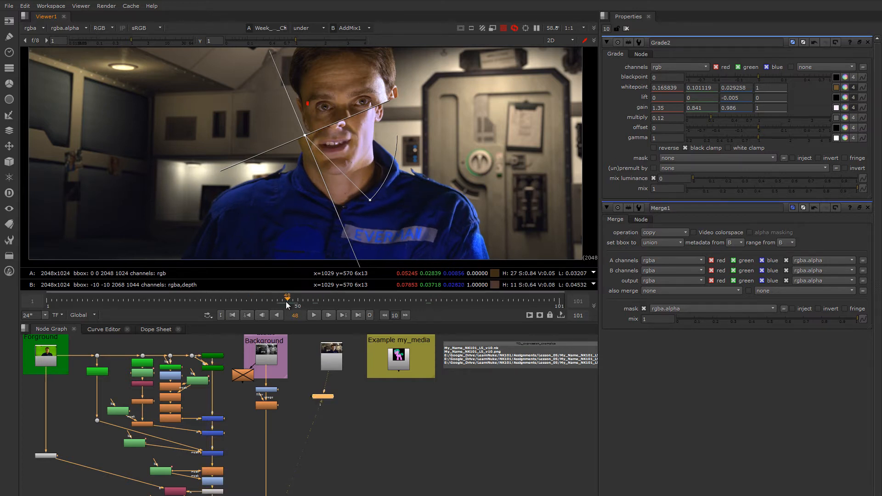
mouse_move(305, 137)
mouse_down()
mouse_move(292, 99)
mouse_move(309, 124)
mouse_up()
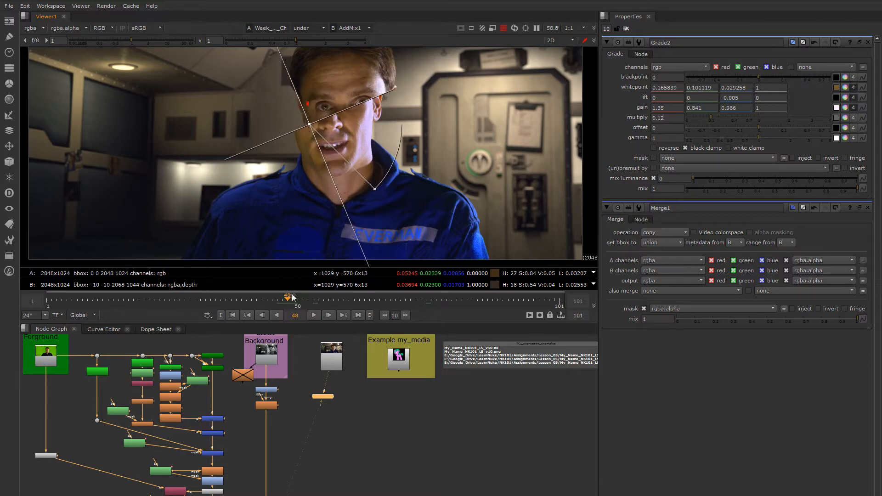
Select Grade2 and lower its multiply to 0.1
middle_drag(290, 438, 356, 310)
click(284, 392)
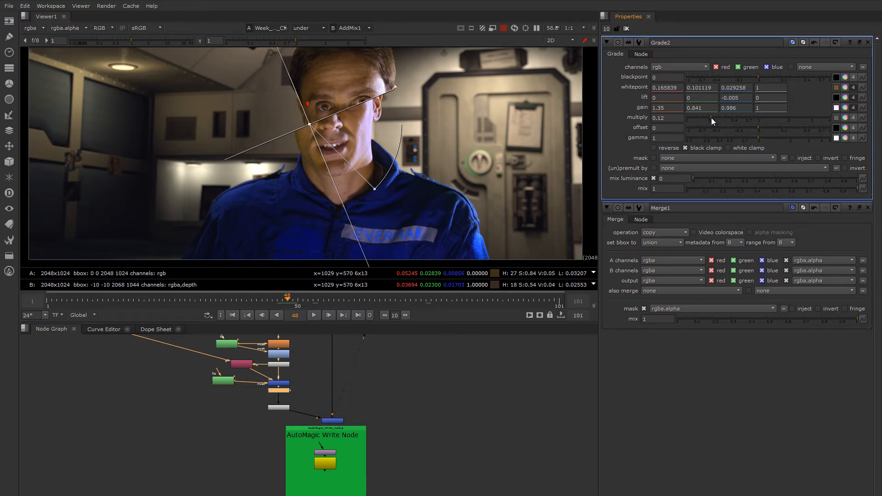
drag(710, 118, 709, 117)
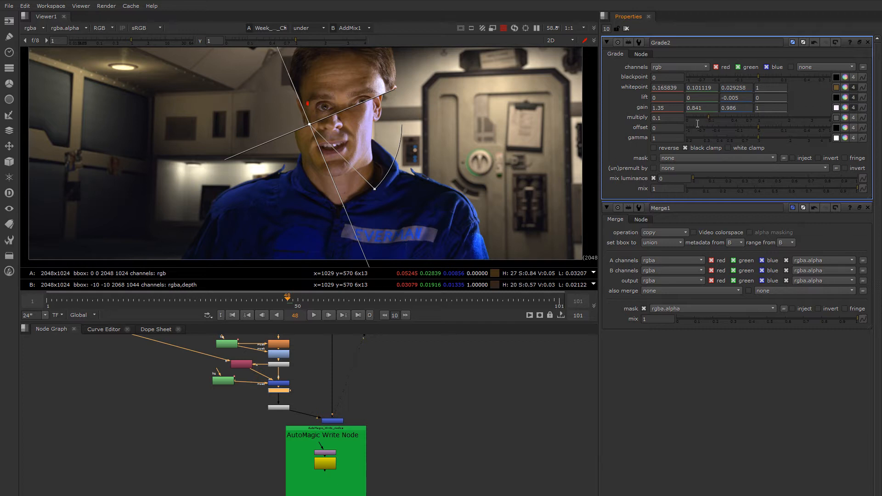
Move the wipe up to the man's forehead and compare the darkened face with the match clip
middle_drag(295, 121, 343, 167)
drag(356, 170, 375, 121)
scroll(349, 186, up, 3)
scroll(326, 124, down, 3)
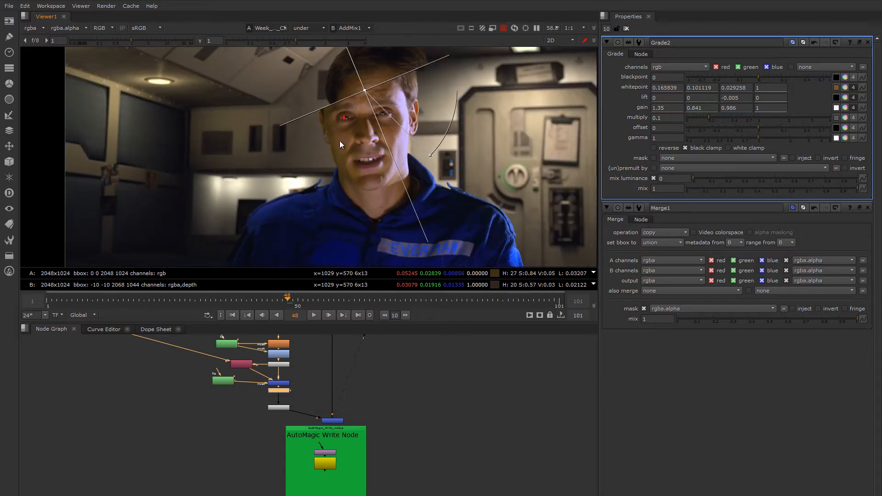
View the Unpremult1 and Merge1 outputs on viewer input 1, and return to AddMix1 to examine the face in the composite
scroll(292, 420, up, 6)
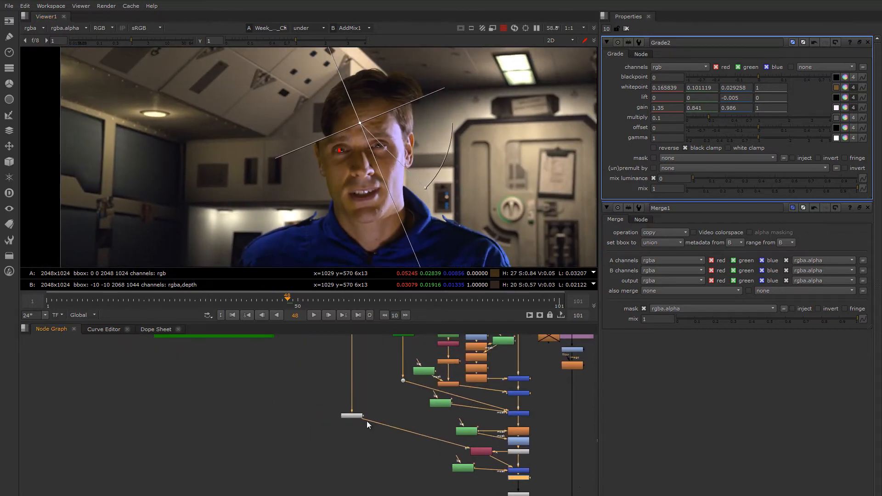
middle_drag(446, 476, 332, 424)
click(456, 440)
key(1)
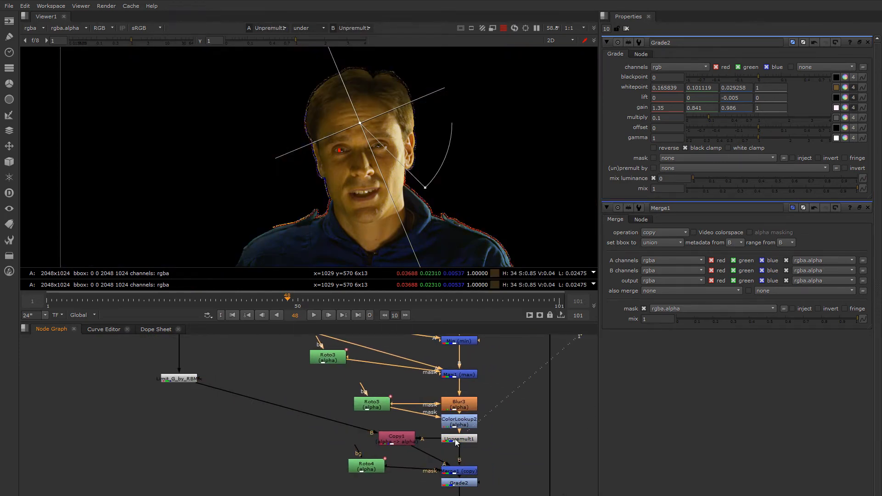
click(460, 474)
key(1)
middle_drag(460, 476, 370, 395)
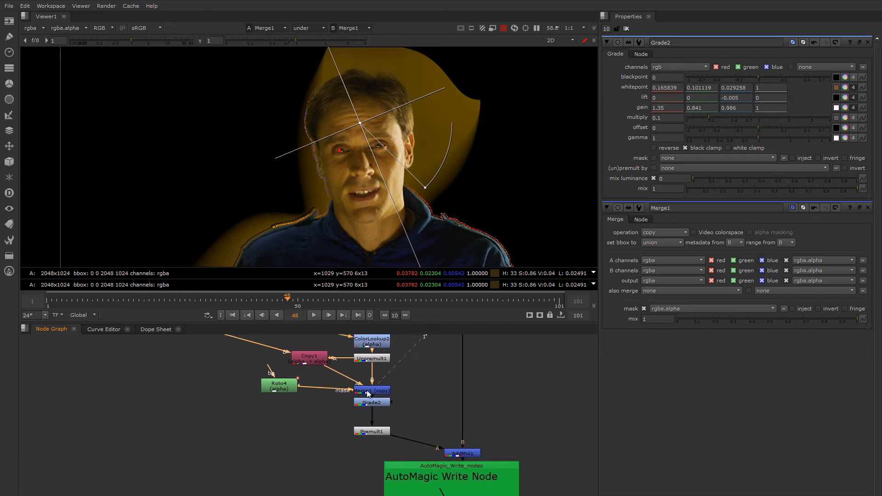
click(461, 456)
key(1)
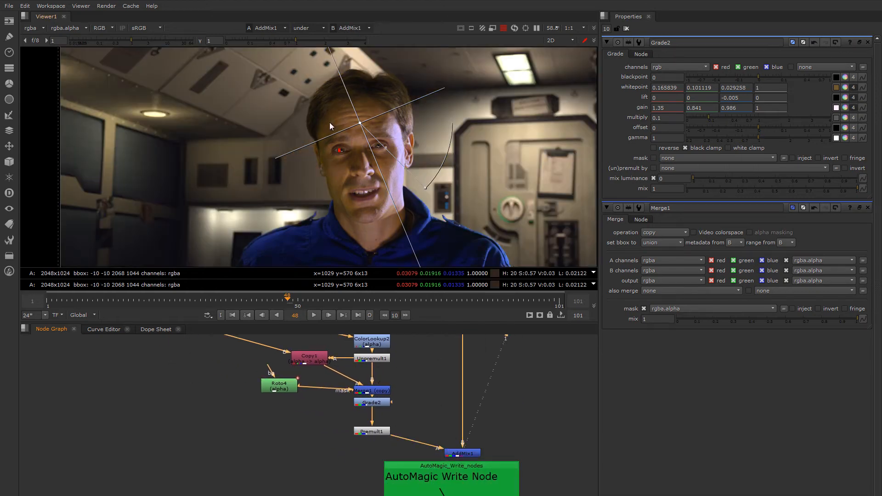
scroll(335, 160, up, 3)
middle_drag(385, 211, 361, 197)
scroll(348, 192, down, 3)
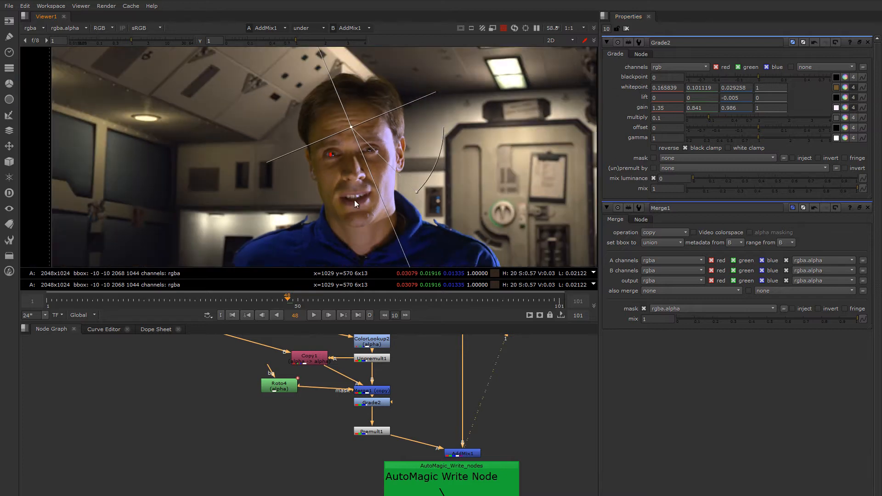
middle_drag(372, 250, 362, 226)
Move Premult1 slightly down in the node graph to make room below Grade2, and select Grade2
drag(379, 435, 379, 440)
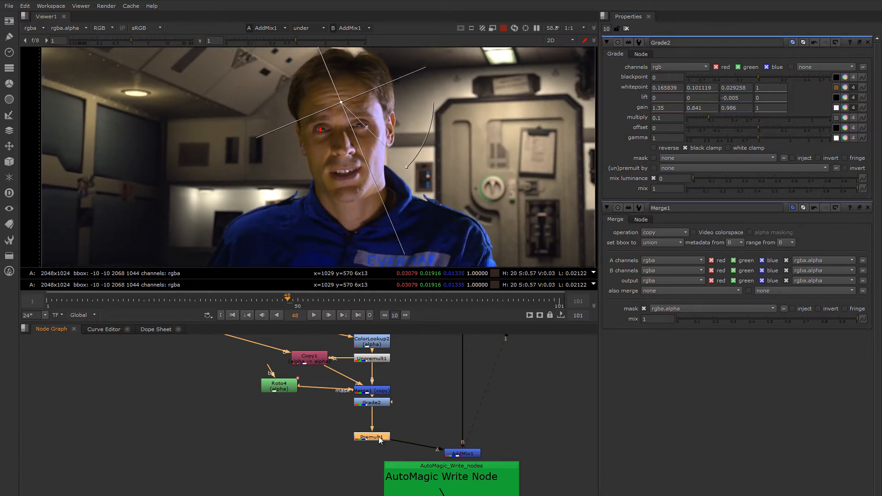
click(376, 404)
key(Tab)
text(col)
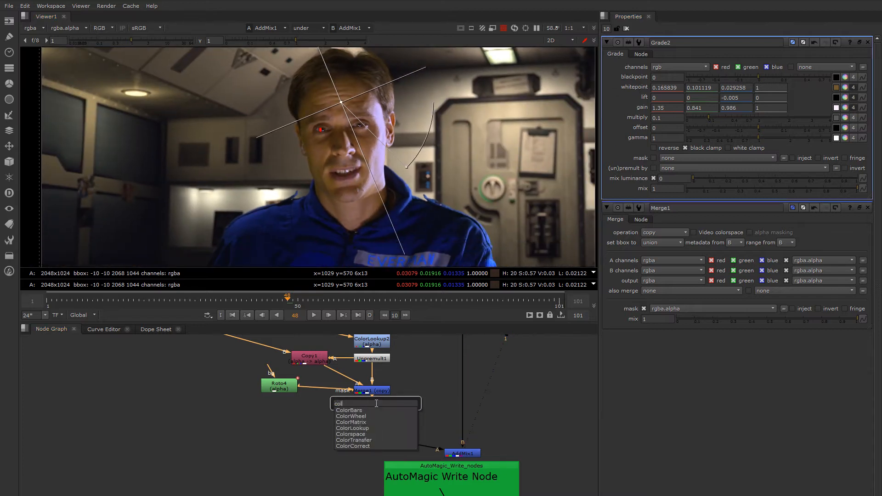
key(Down)
key(Down)
key(Down)
key(Down)
key(Down)
key(Down)
key(Down)
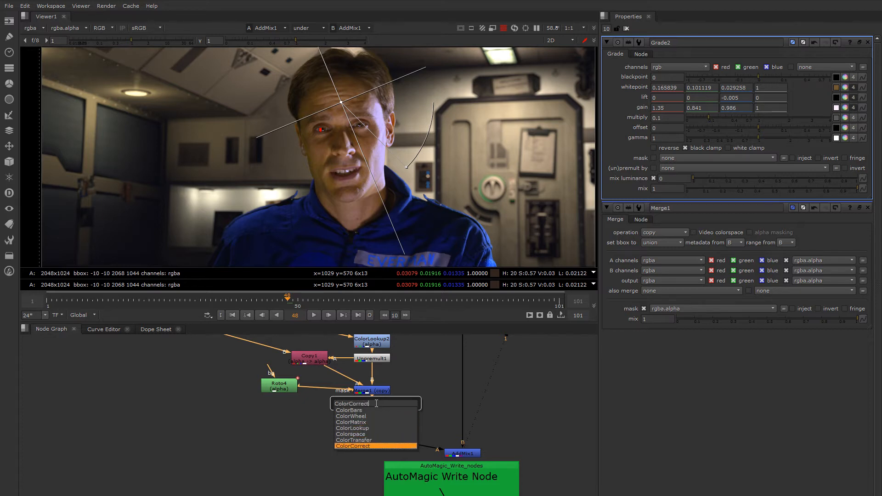
key(Escape)
Insert a ColorCorrect node after Grade2 and place it midway between Grade2 and Premult1
key(c)
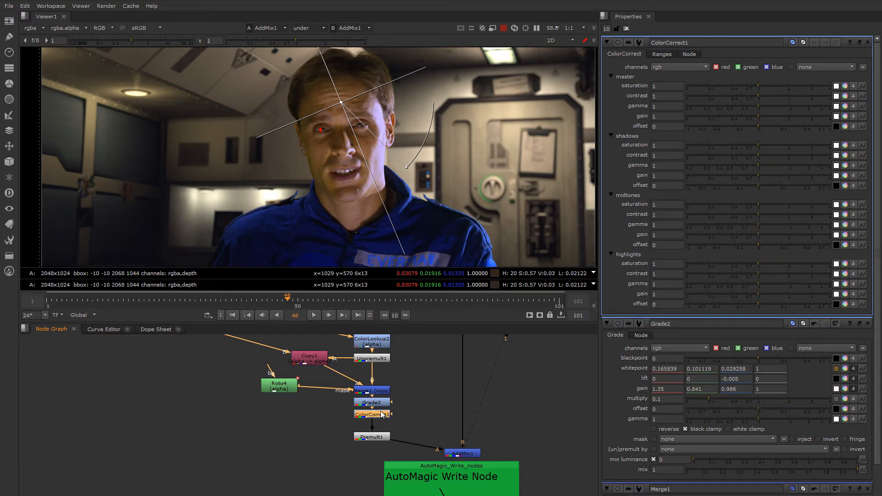
drag(381, 415, 383, 421)
Turn off the viewer's A/B comparison so that only the AddMix1 composite is displayed
scroll(367, 151, up, 3)
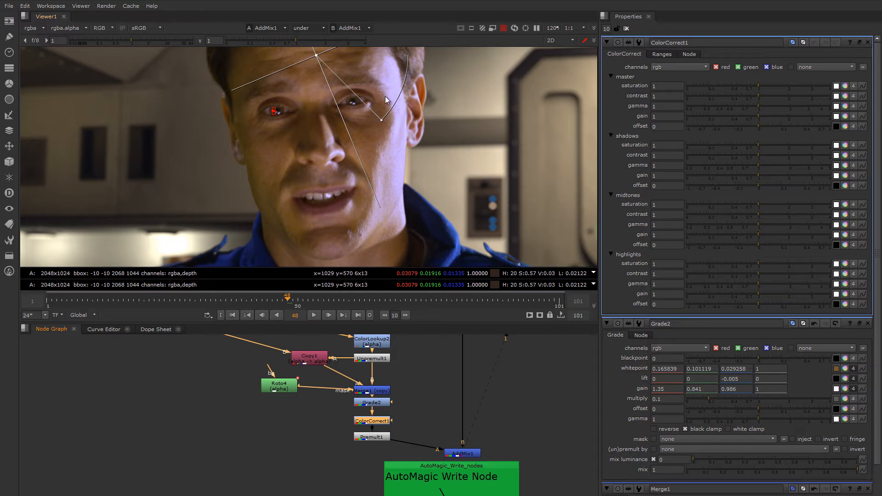
scroll(416, 137, down, 3)
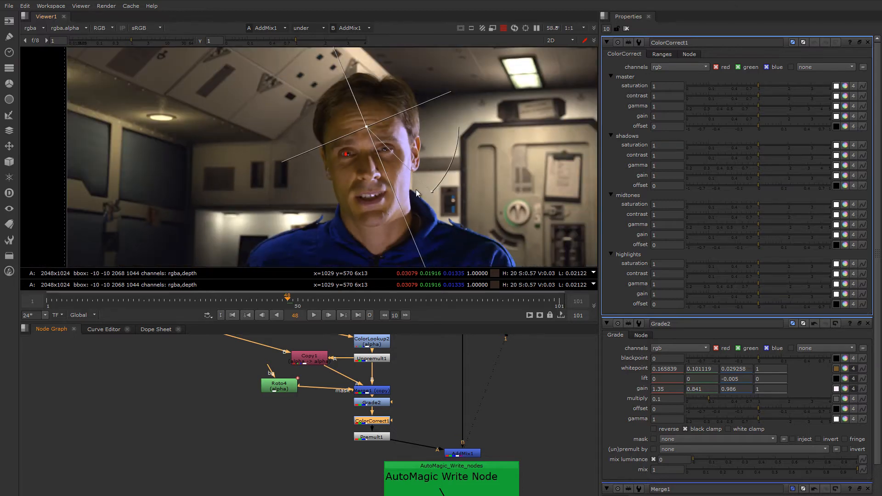
middle_drag(431, 194, 419, 172)
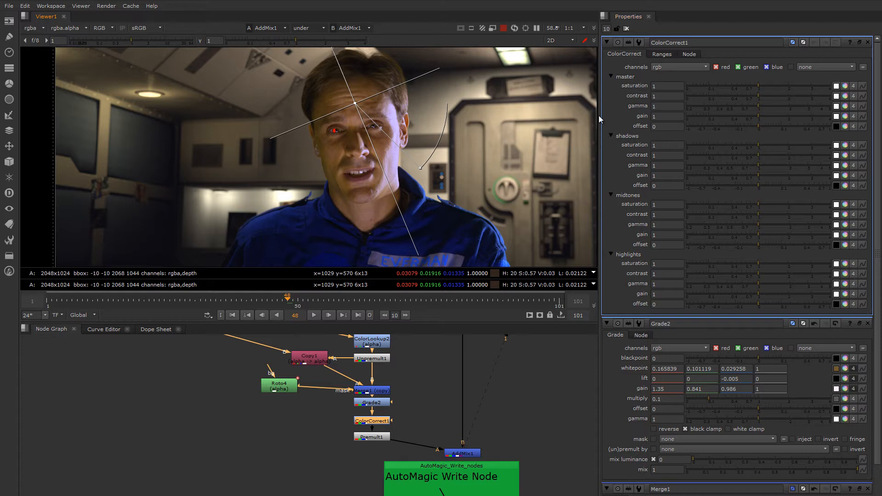
click(309, 28)
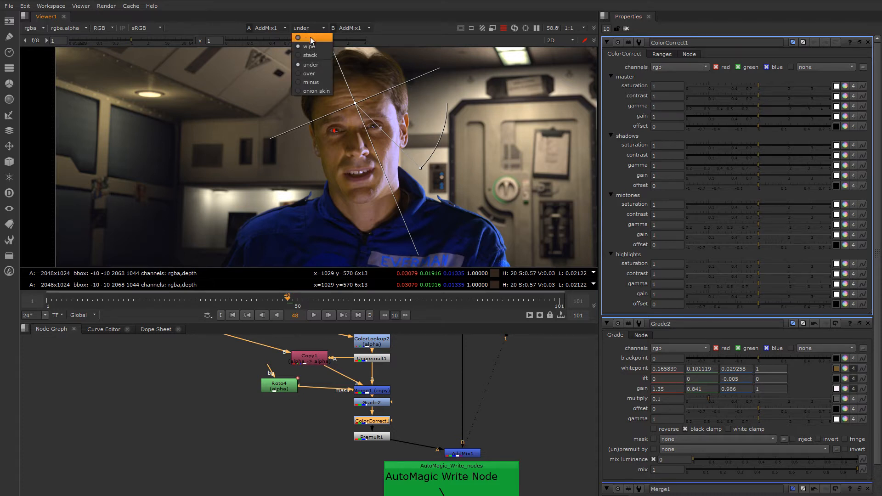
click(310, 38)
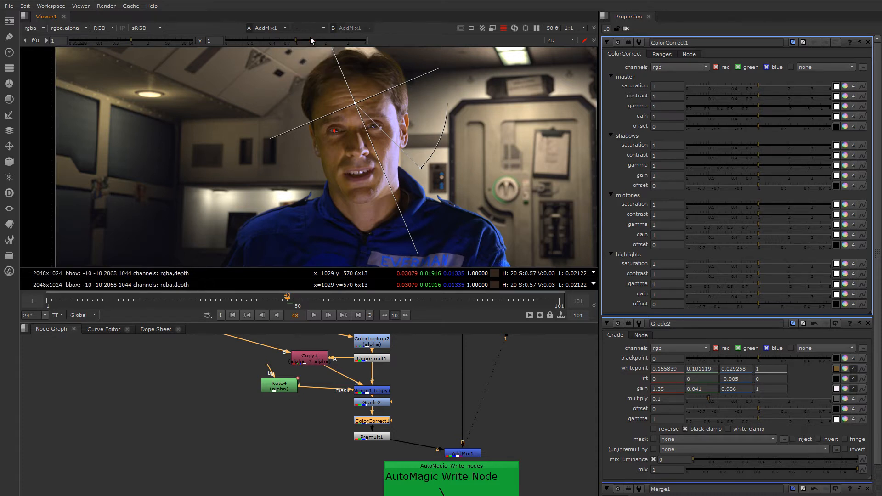
middle_drag(408, 132, 387, 124)
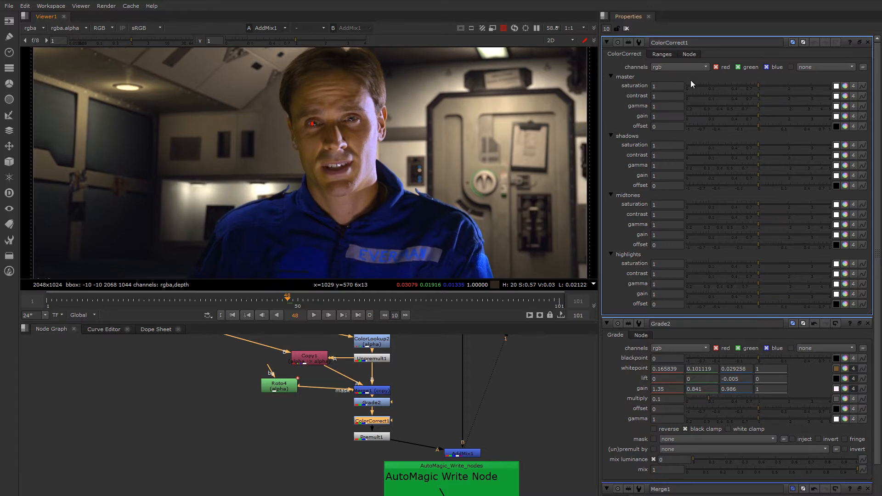
Enable ColorCorrect1's range test, set the highlight curve to rise from about 0.17 to 0.52, and end the shadow curve at about 0.07
click(663, 53)
click(653, 66)
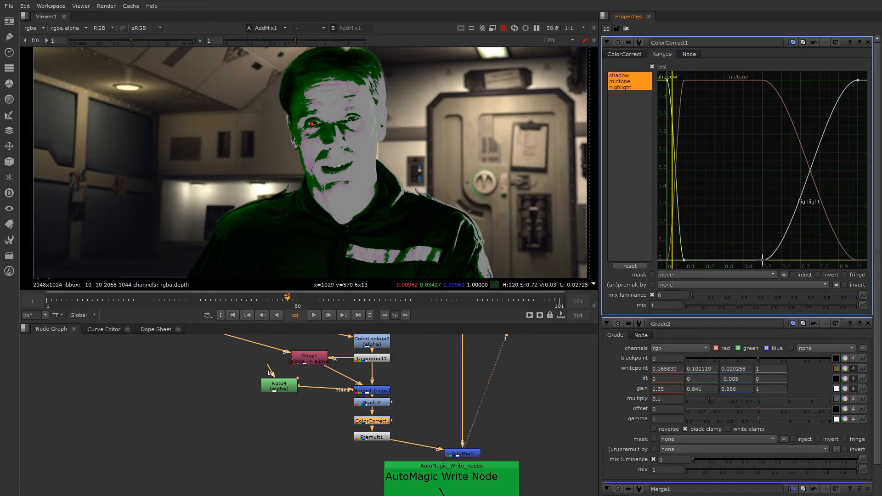
drag(763, 260, 700, 259)
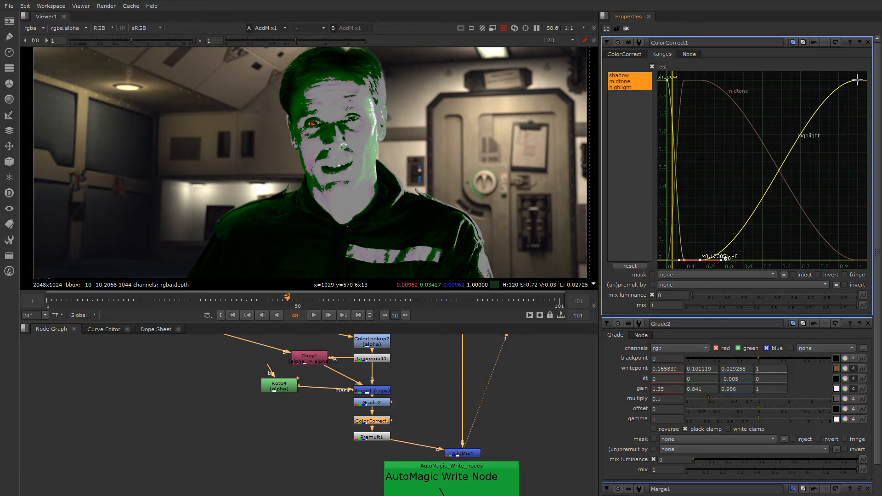
drag(857, 80, 766, 80)
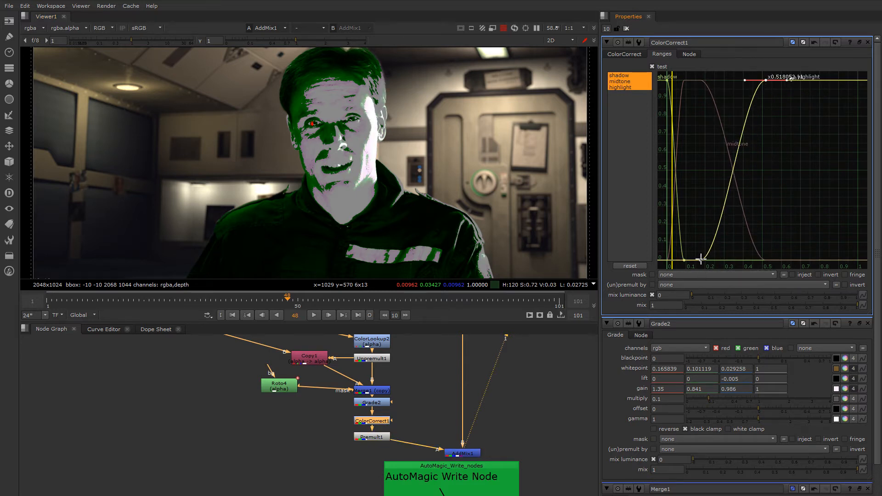
drag(701, 259, 681, 261)
scroll(683, 266, up, 1)
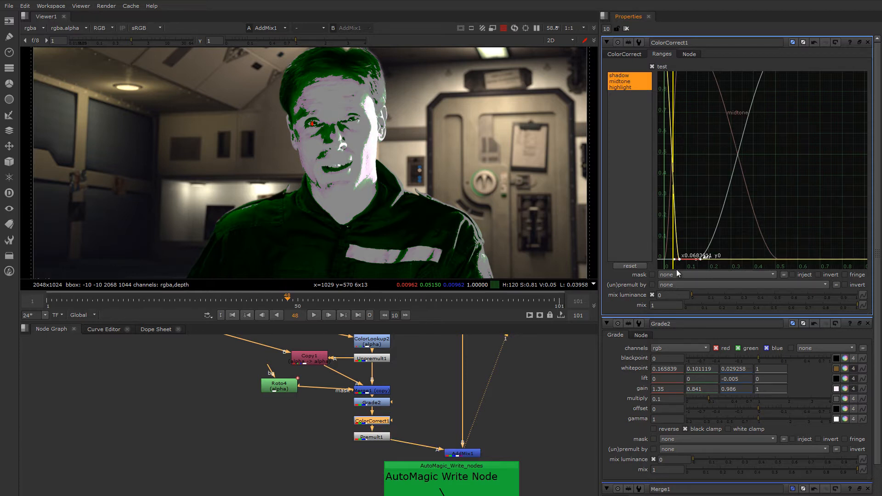
View ColorCorrect1's output in the viewer, turn off its range test and return to its color correction controls
click(625, 53)
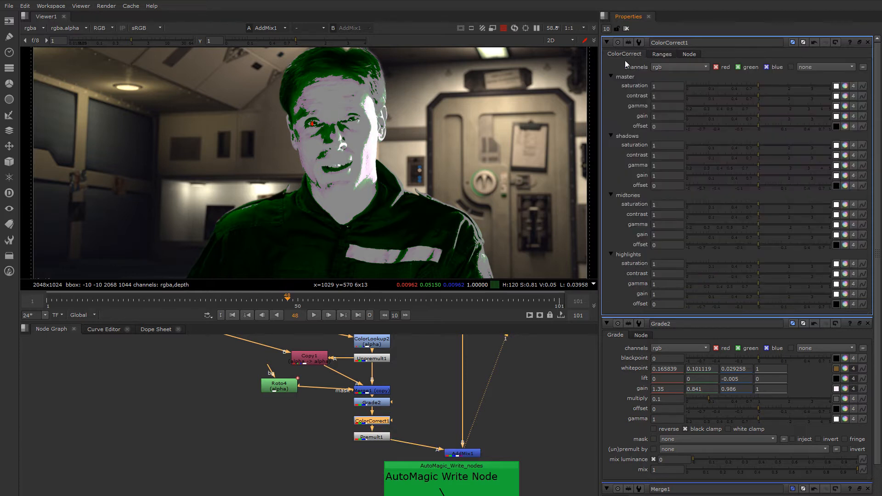
middle_drag(412, 145, 458, 141)
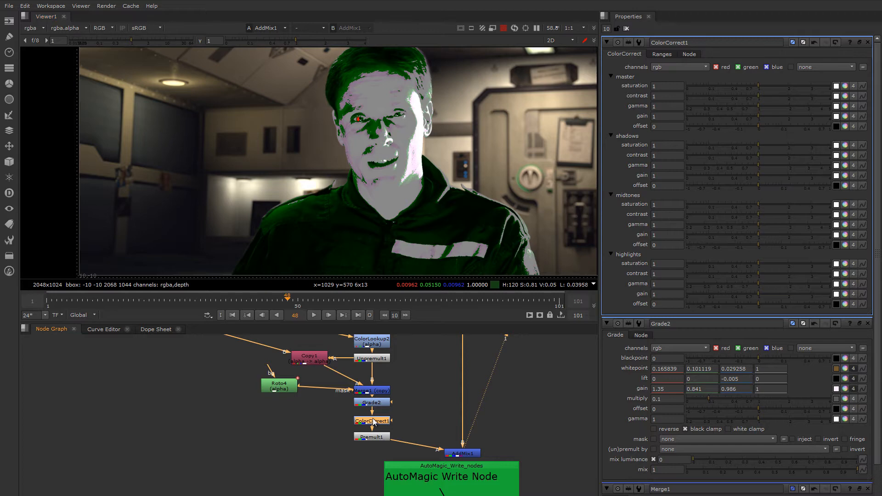
key(1)
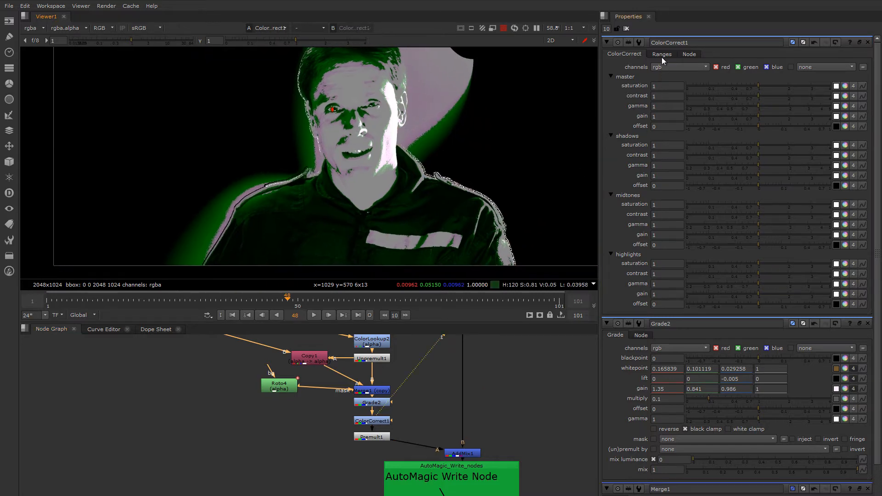
click(662, 57)
click(655, 65)
click(625, 54)
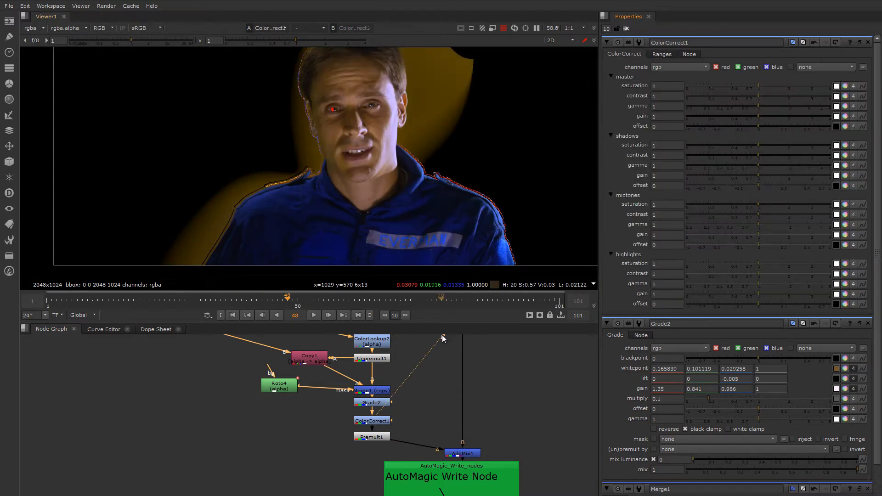
View AddMix1 again, examine the man's face up close and sample the bright edge highlight on his cheek
click(468, 455)
key(1)
middle_drag(382, 140, 382, 164)
scroll(381, 164, up, 3)
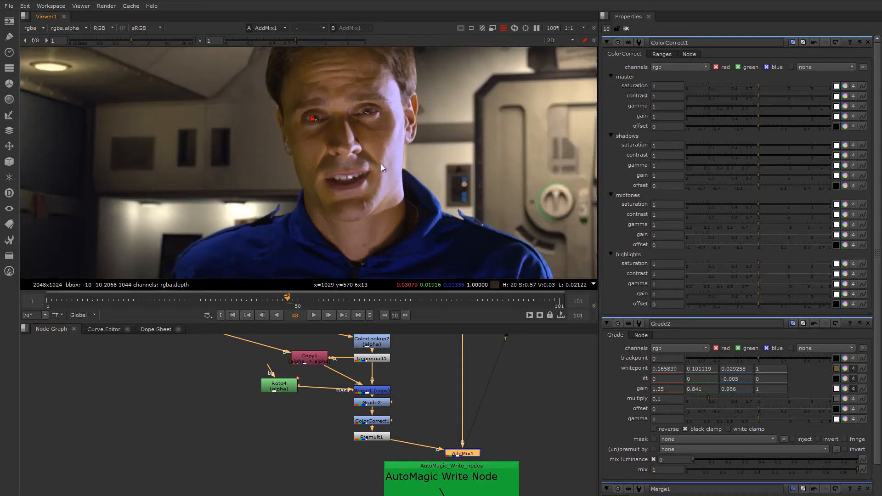
scroll(382, 164, up, 2)
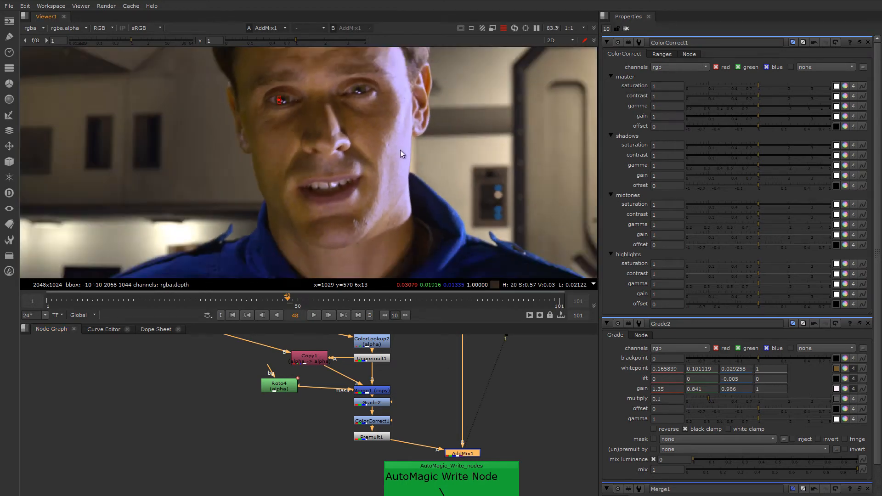
scroll(389, 156, down, 1)
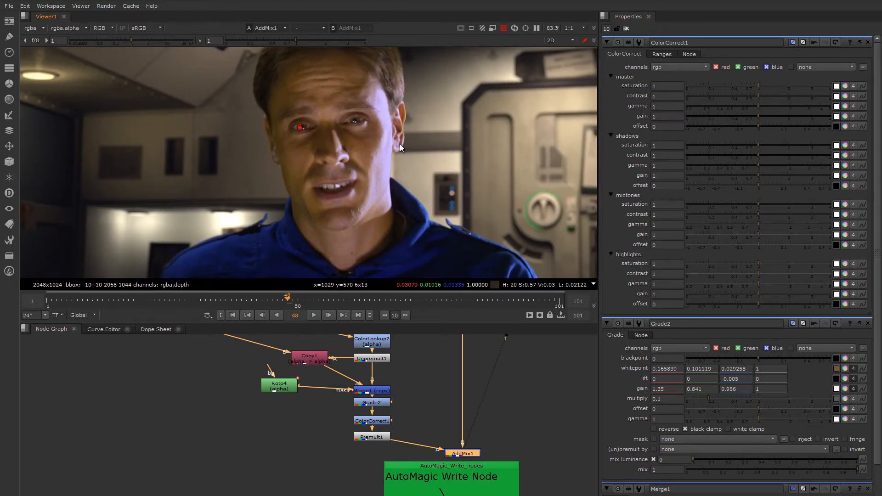
scroll(388, 157, up, 3)
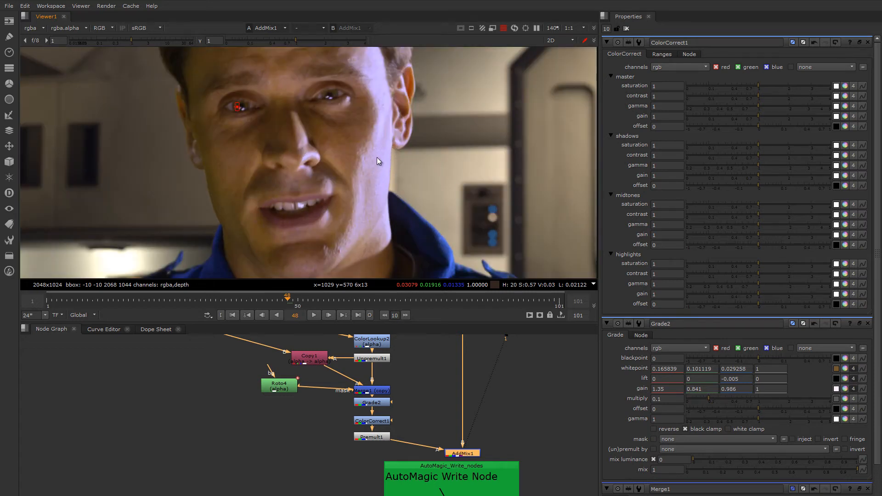
ctrl+click(379, 157)
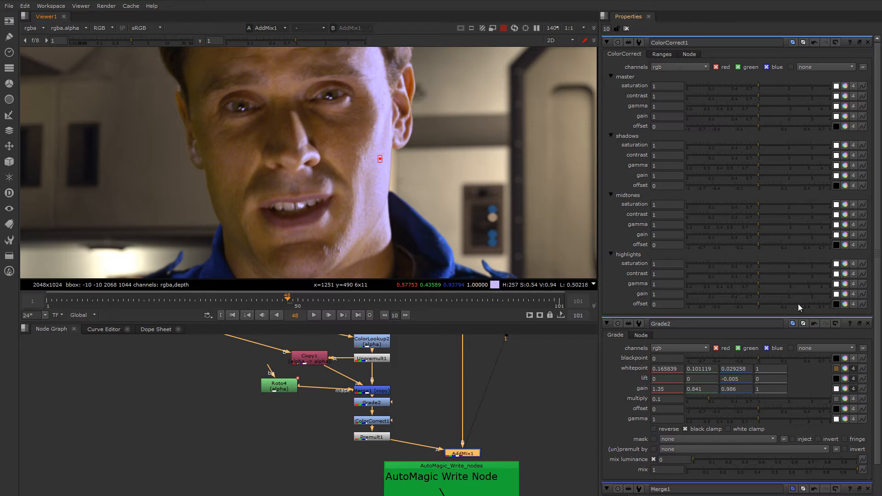
Tint ColorCorrect1's highlights gain by setting red to 0.653 and blue to 0.64 with green at 1
click(845, 295)
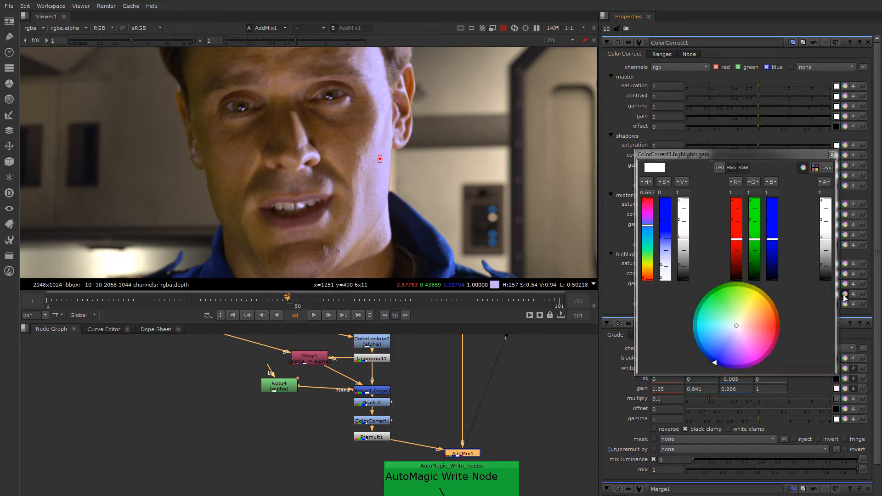
drag(736, 243, 738, 246)
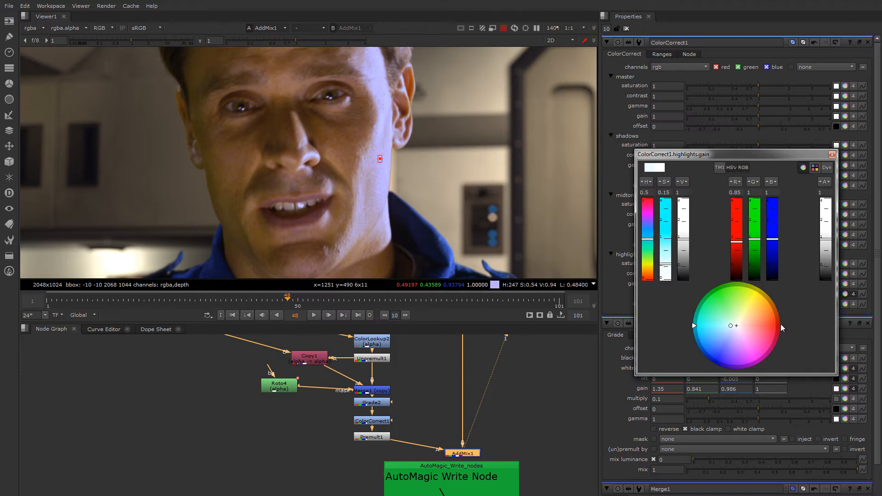
drag(732, 328, 724, 326)
drag(774, 243, 774, 251)
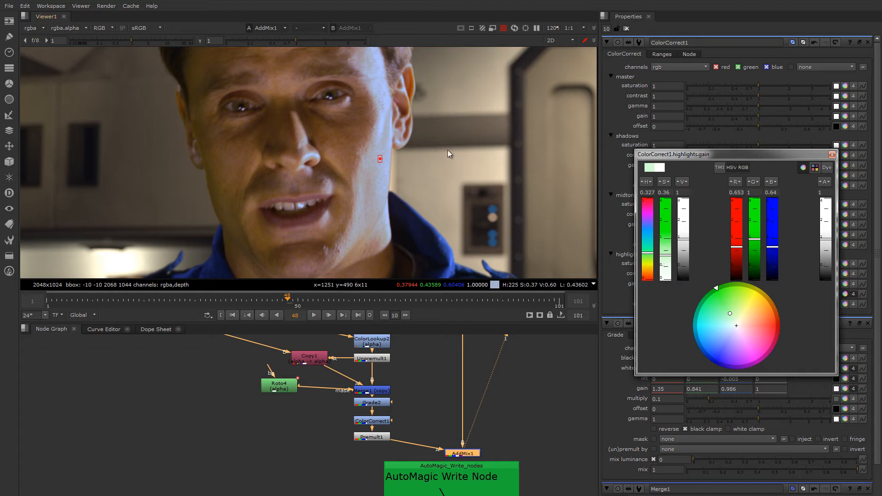
scroll(449, 154, down, 3)
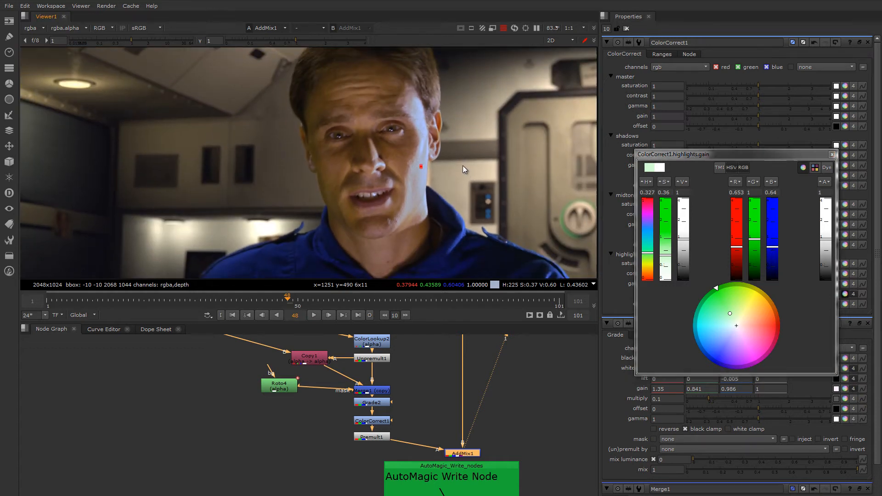
Raise the highlights gain color's value to 1.15 in the color picker and close the picker
click(685, 240)
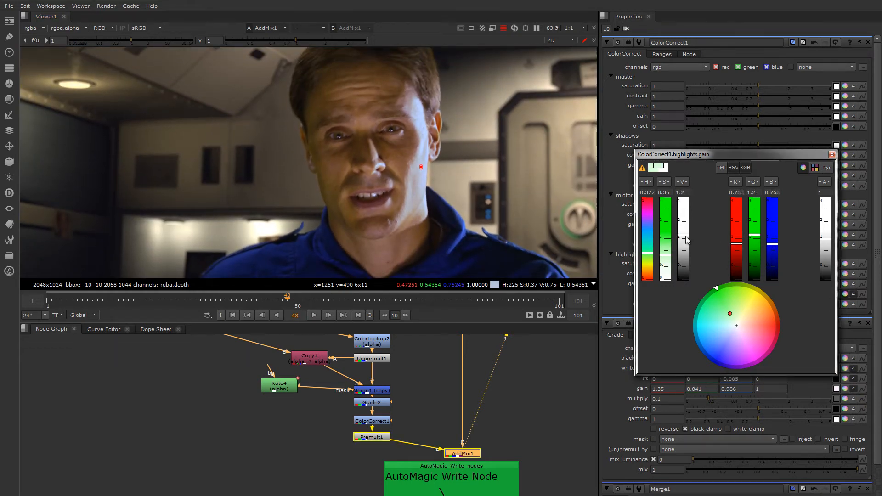
click(688, 238)
drag(687, 235, 686, 237)
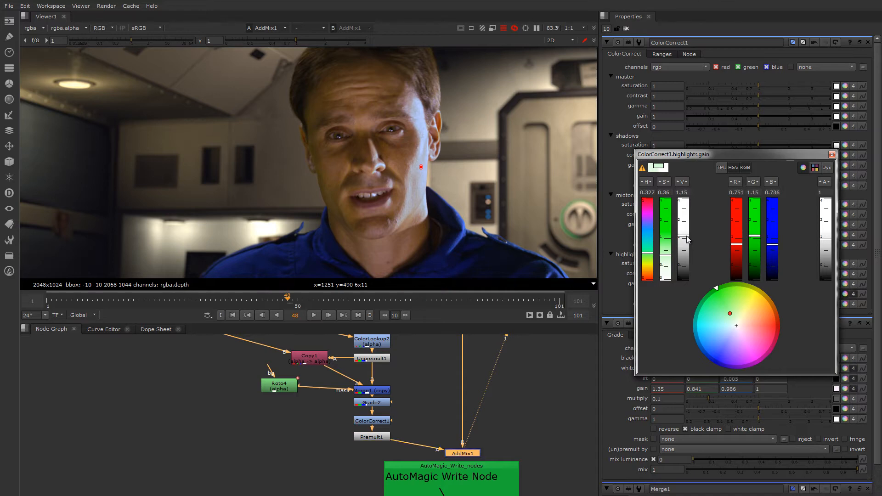
scroll(466, 178, down, 2)
middle_drag(466, 178, 467, 153)
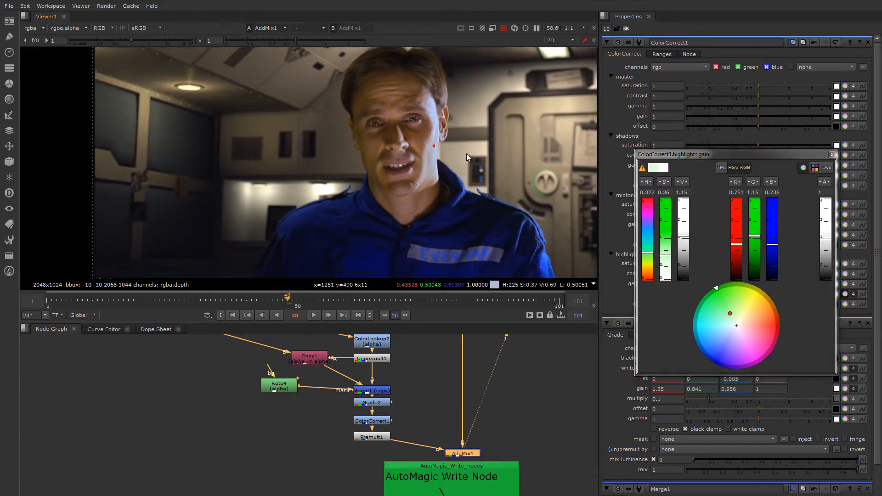
click(832, 154)
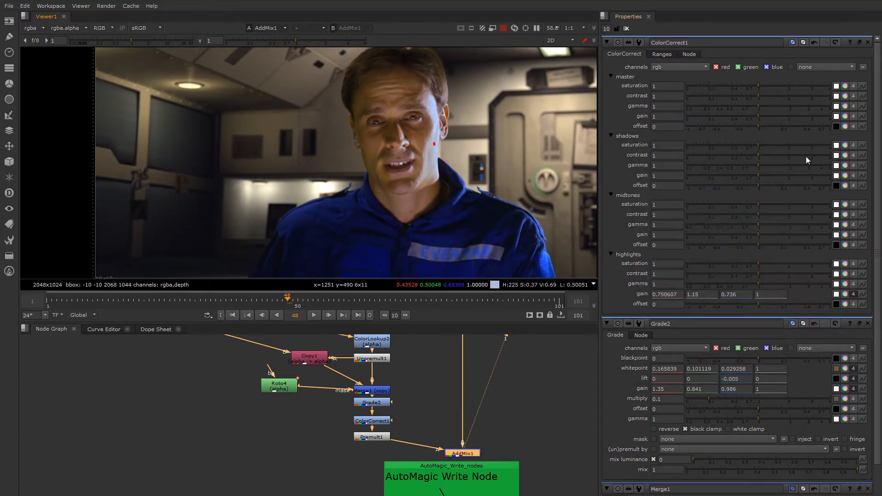
Raise the viewer gain to 64 and examine the composite's dark areas on the man and the background
scroll(442, 180, down, 2)
middle_drag(442, 180, 420, 172)
scroll(421, 172, up, 2)
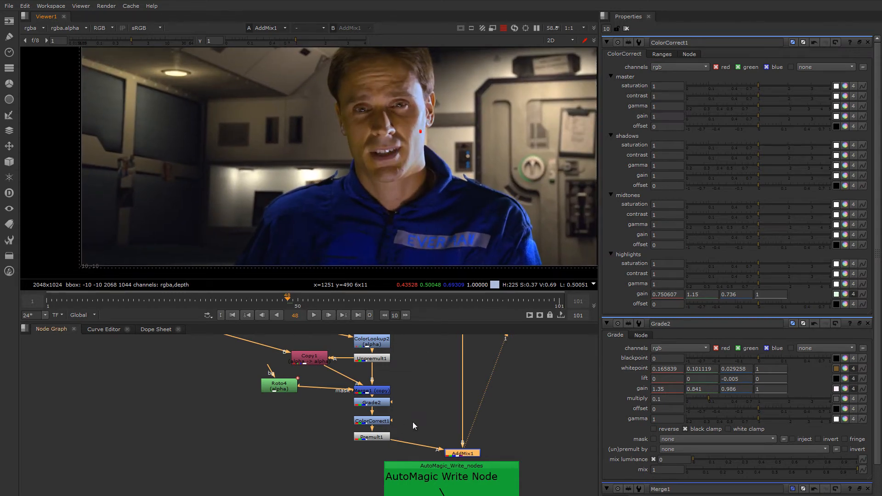
middle_drag(412, 422, 352, 363)
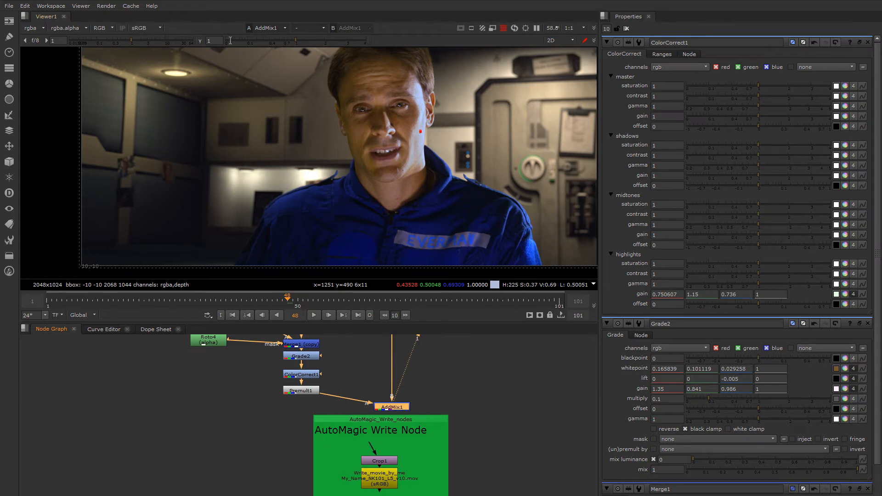
click(167, 41)
drag(167, 40, 203, 41)
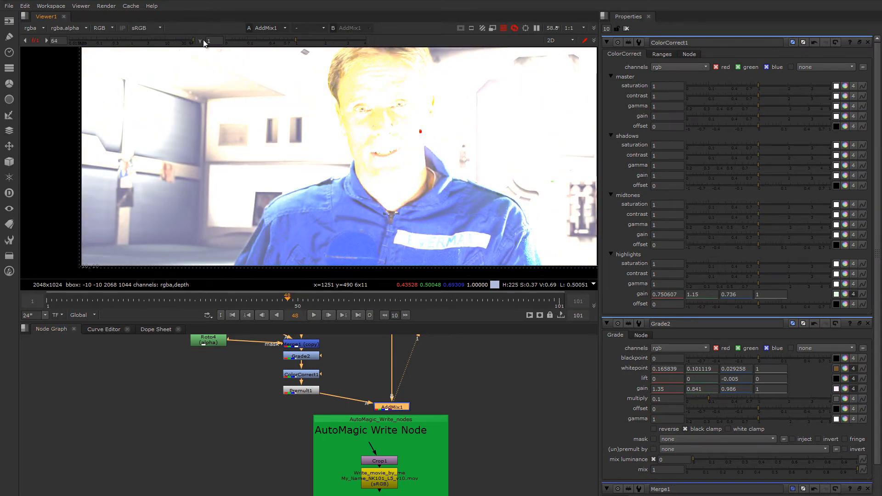
middle_drag(379, 129, 369, 166)
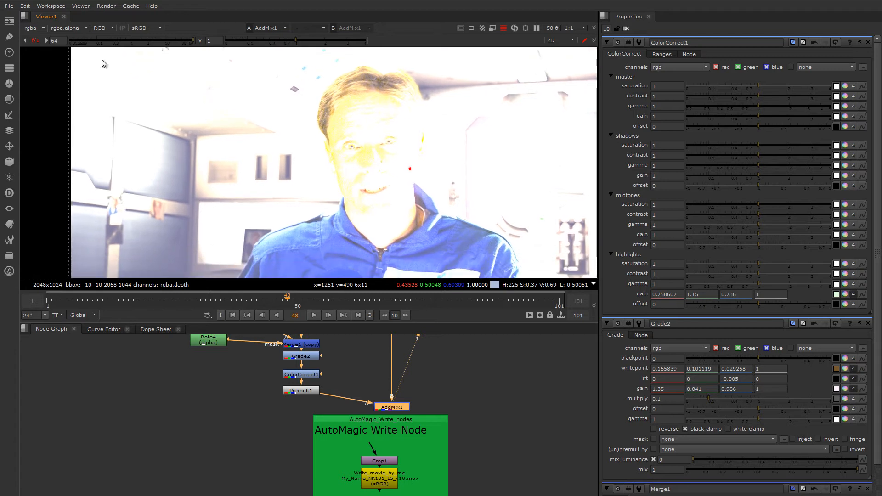
Reset the viewer gain to 1 and examine the man's face against the background, then review the foreground node chain down to AddMix1
click(37, 39)
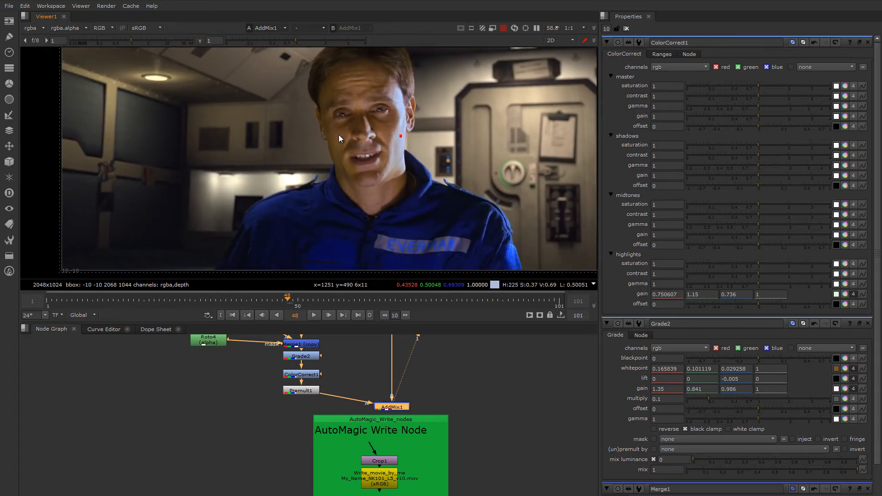
middle_drag(377, 203, 385, 183)
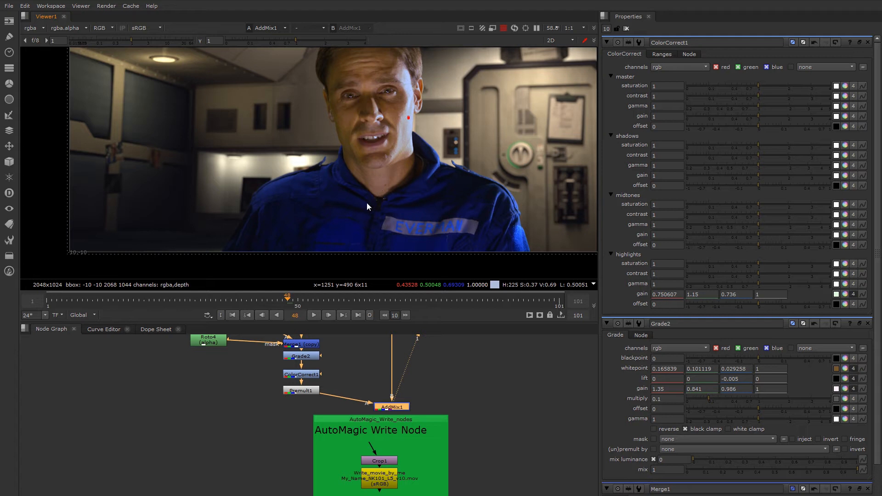
middle_drag(253, 371, 288, 408)
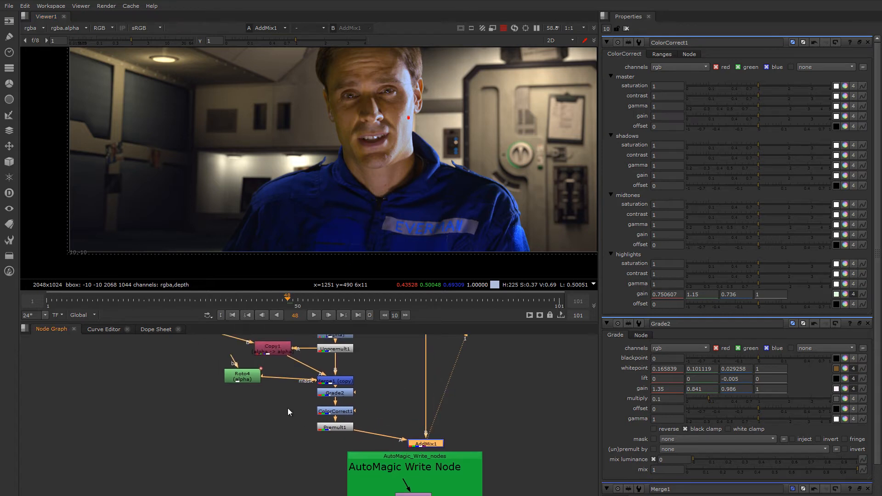
middle_drag(257, 379, 321, 428)
mouse_move(200, 346)
middle_down()
mouse_move(369, 431)
mouse_move(338, 420)
mouse_move(342, 428)
middle_up()
scroll(366, 111, up, 3)
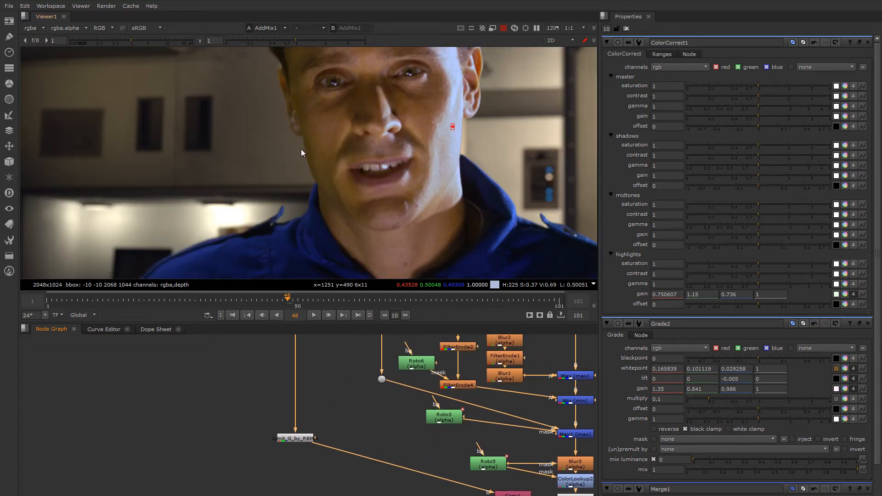
scroll(311, 171, down, 2)
middle_drag(310, 164, 278, 148)
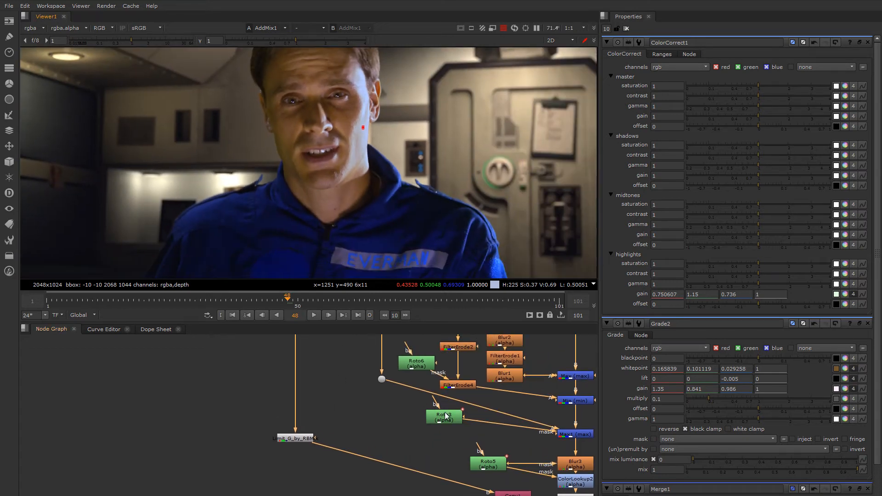
middle_drag(438, 466, 241, 375)
middle_drag(398, 493, 361, 454)
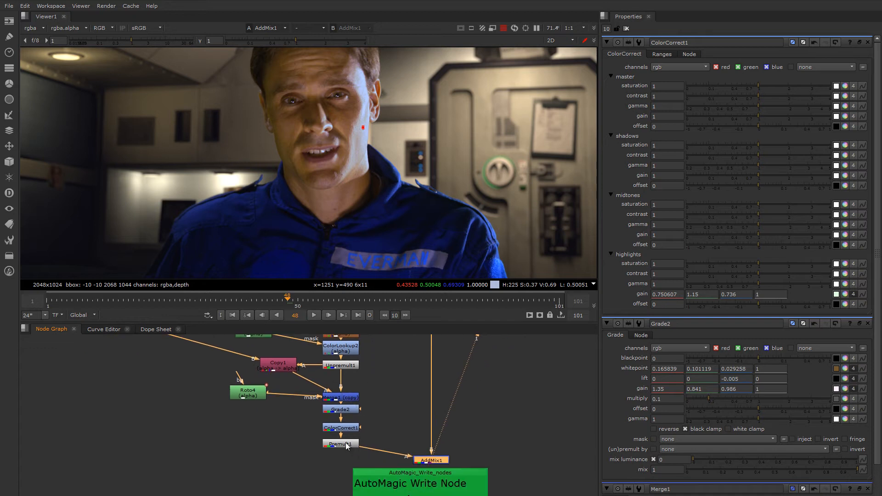
Move Premult1 down to make room and insert a HueCorrect node right after ColorCorrect1
mouse_move(347, 447)
mouse_down()
mouse_move(348, 425)
mouse_move(348, 454)
mouse_up()
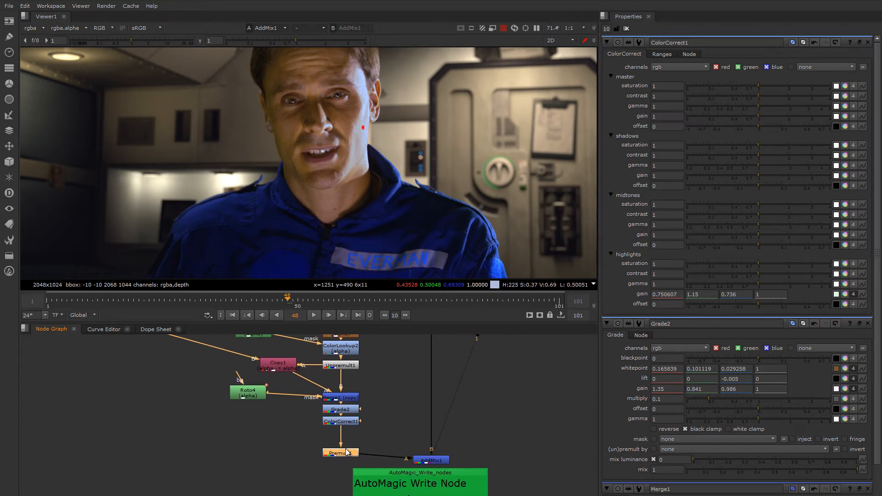
click(350, 425)
key(Tab)
text(hu)
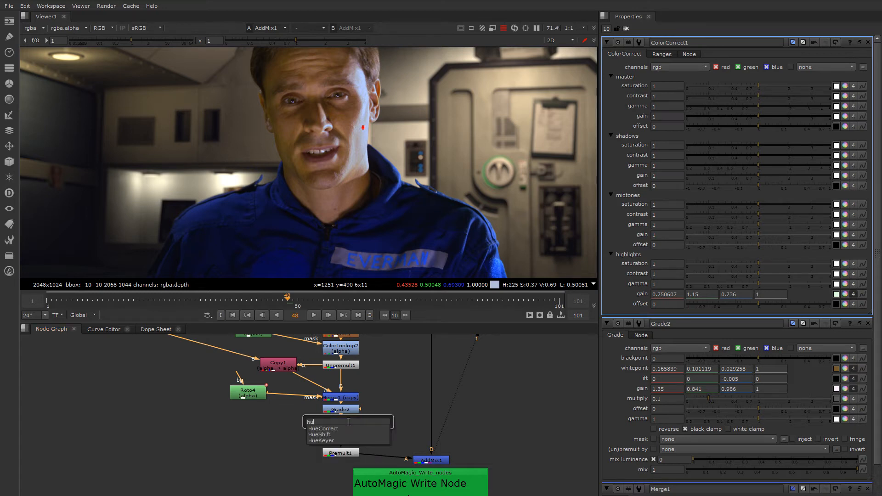
key(Down)
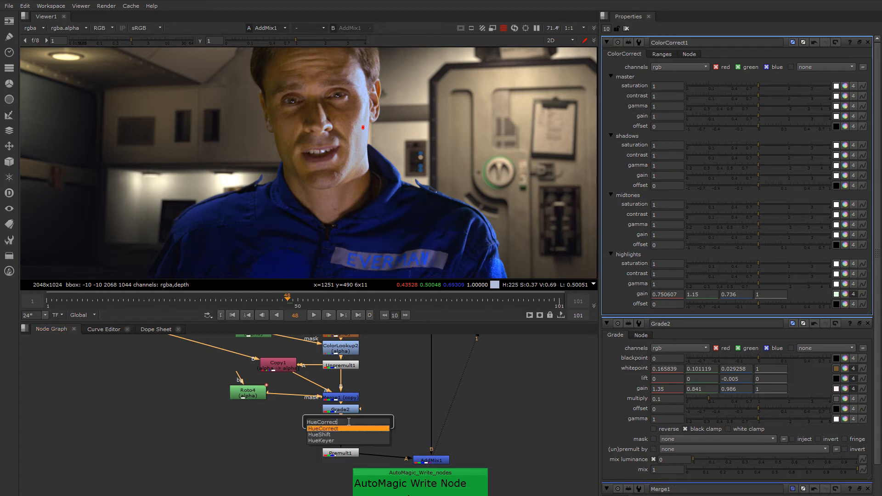
key(Return)
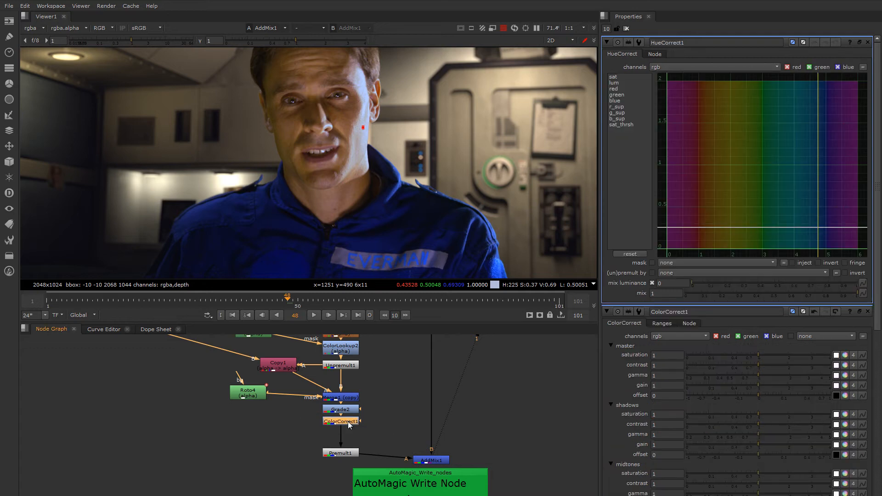
On HueCorrect1's g_sup curve, add a point at the skin edge's sampled hue, about 1.48, and lower it to about 0.80
scroll(307, 174, up, 3)
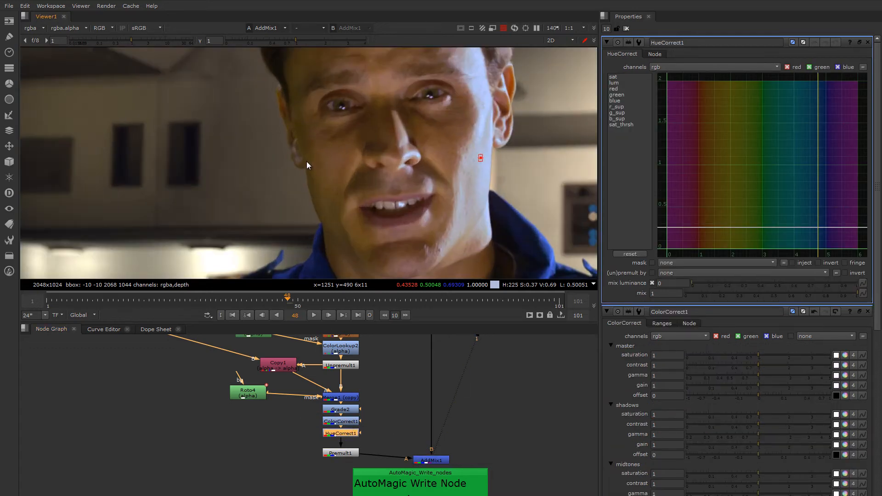
click(618, 113)
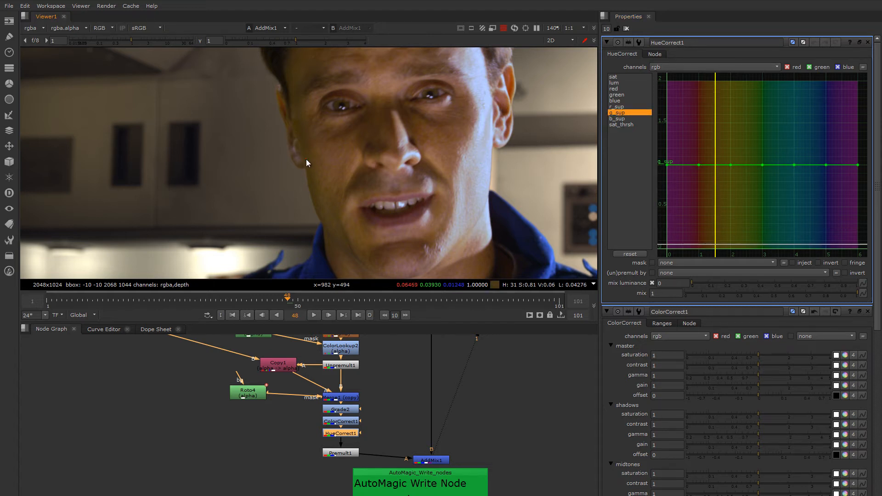
scroll(305, 159, down, 4)
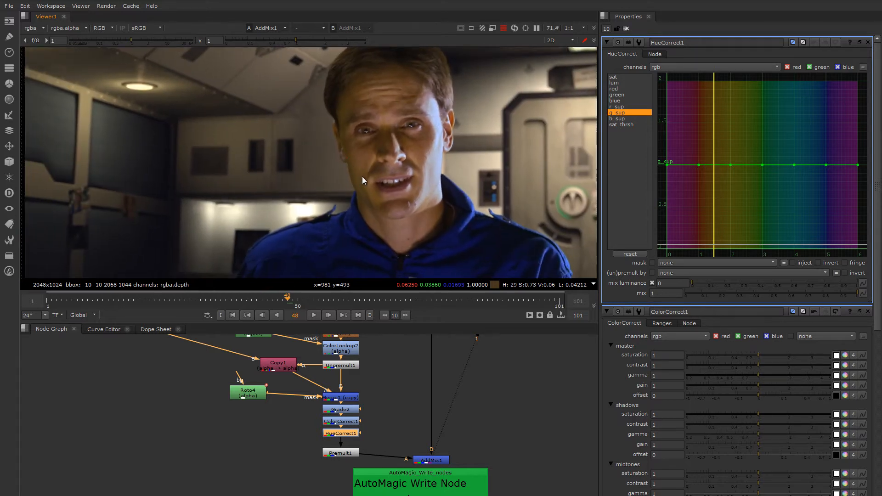
middle_drag(363, 177, 384, 165)
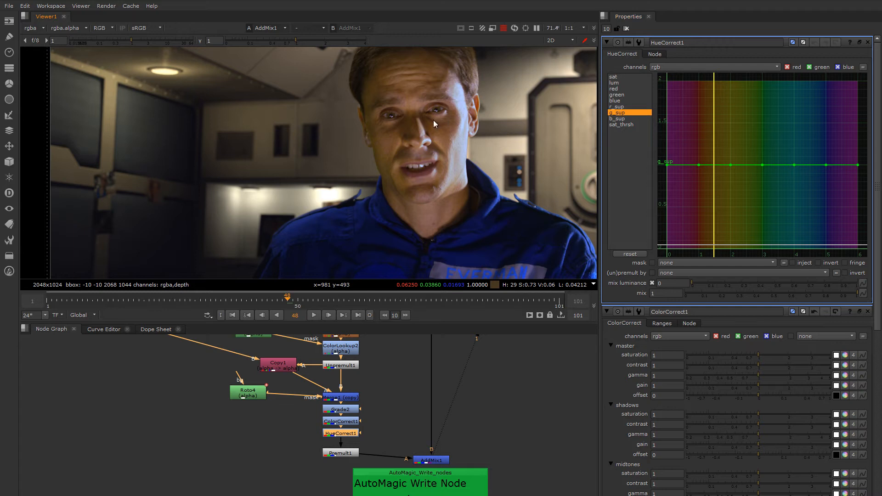
ctrl+alt+click(716, 165)
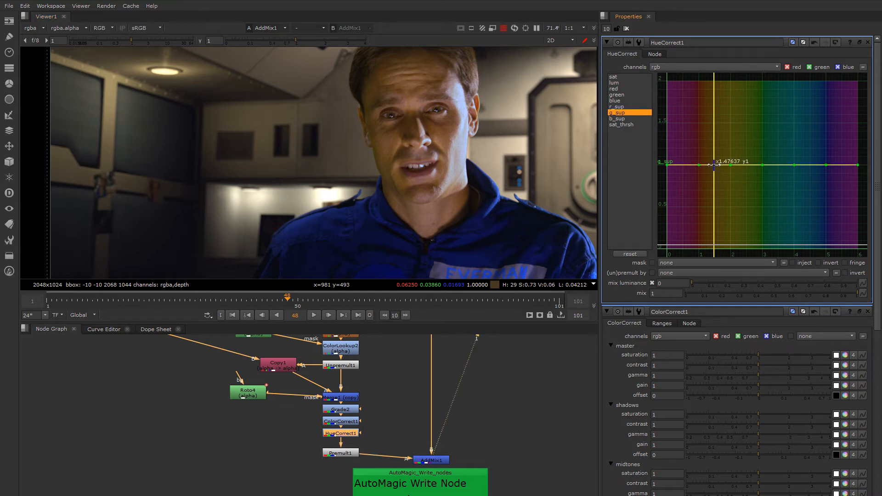
drag(714, 165, 717, 182)
Widen the g_sup dip by moving its neighboring points outward, placing the one on the yellow side at about 2.2
scroll(558, 172, up, 5)
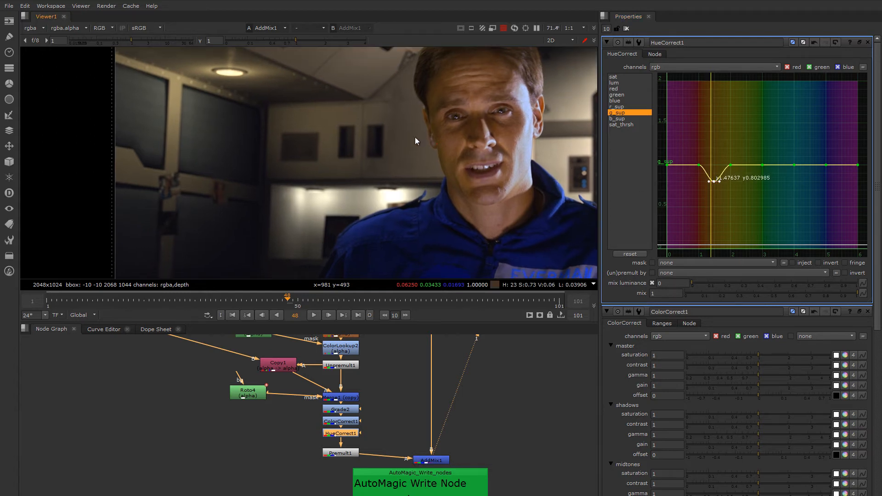
scroll(437, 148, up, 3)
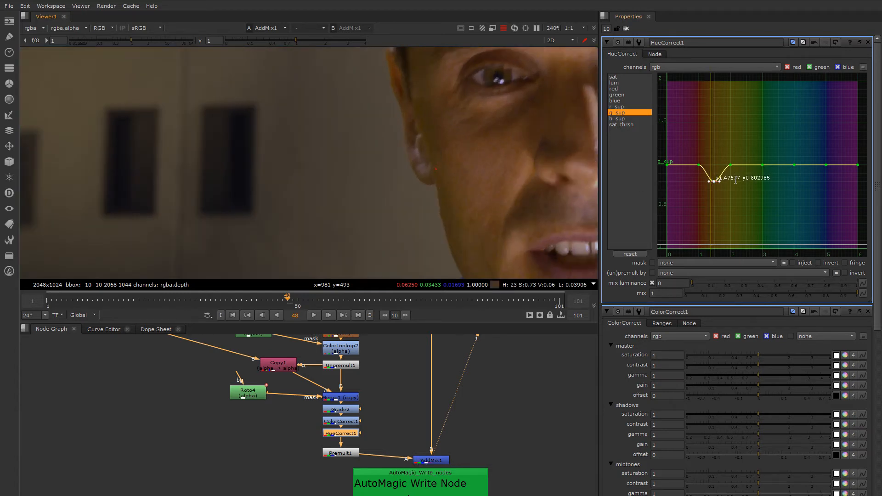
mouse_move(731, 164)
mouse_down()
mouse_move(739, 166)
mouse_move(692, 164)
mouse_move(737, 165)
mouse_up()
scroll(486, 164, down, 3)
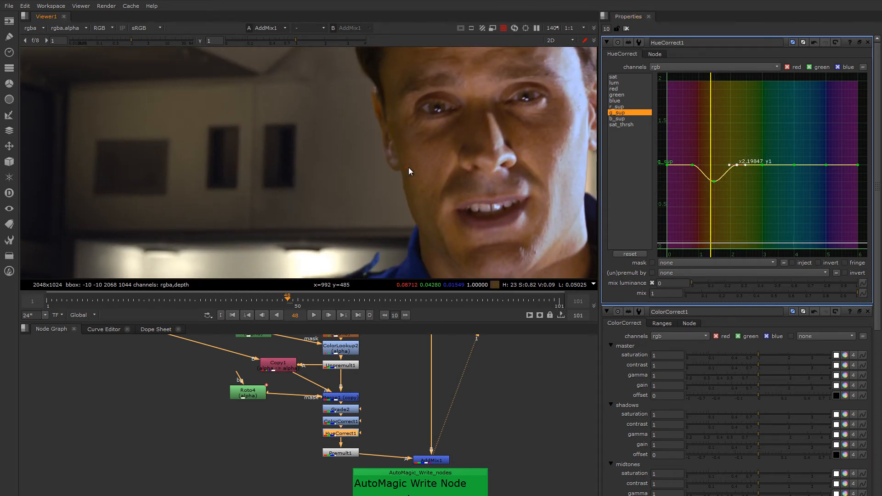
Compare the man's skin edge in ColorCorrect1's output with the AddMix1 composite, close up and at full framing
click(357, 423)
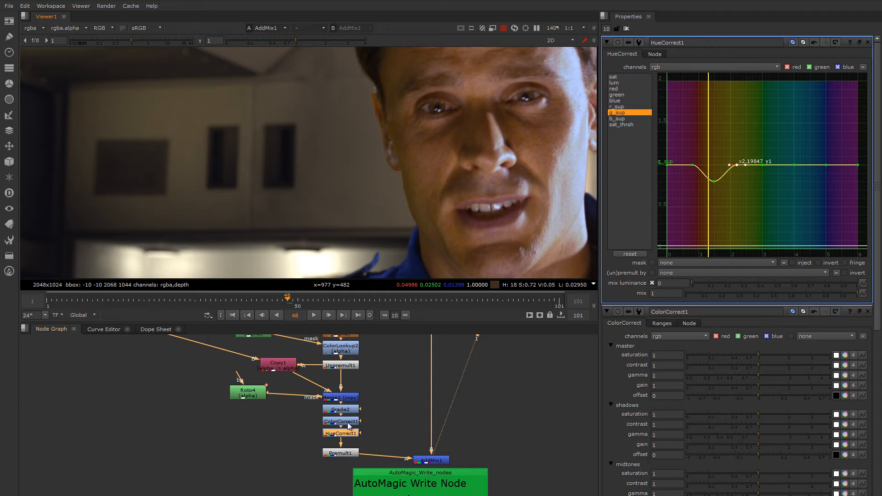
key(1)
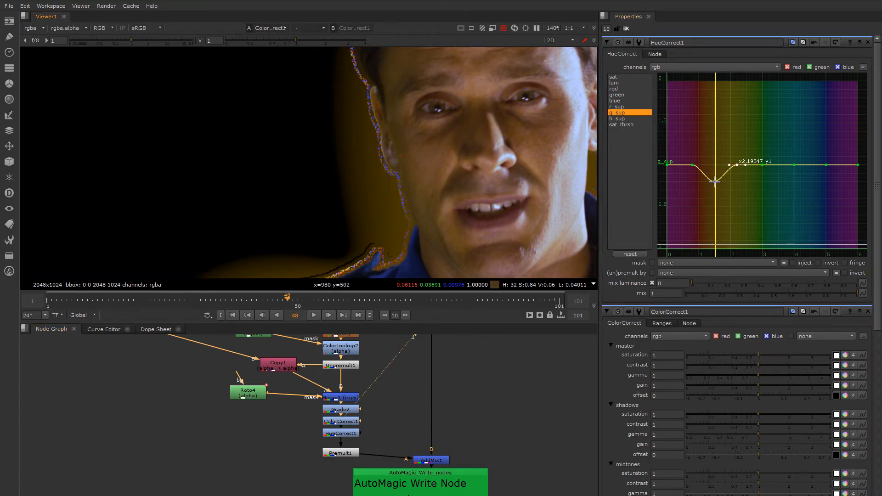
click(440, 461)
key(1)
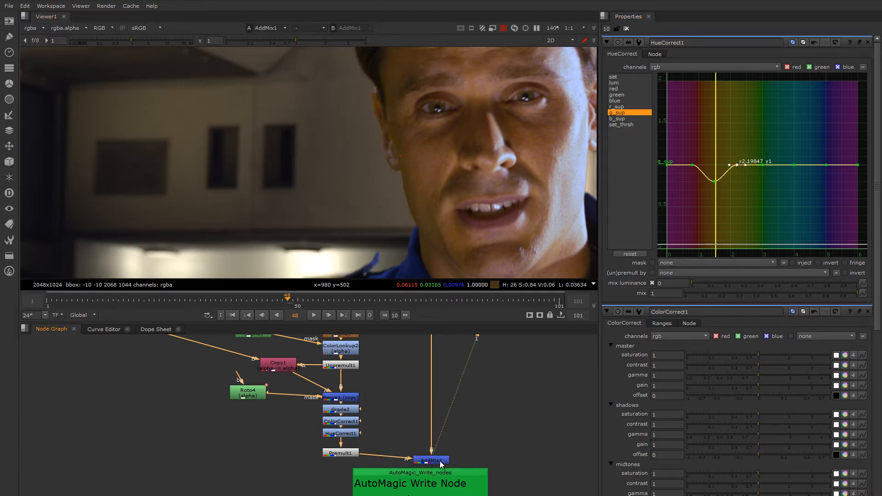
scroll(434, 223, down, 3)
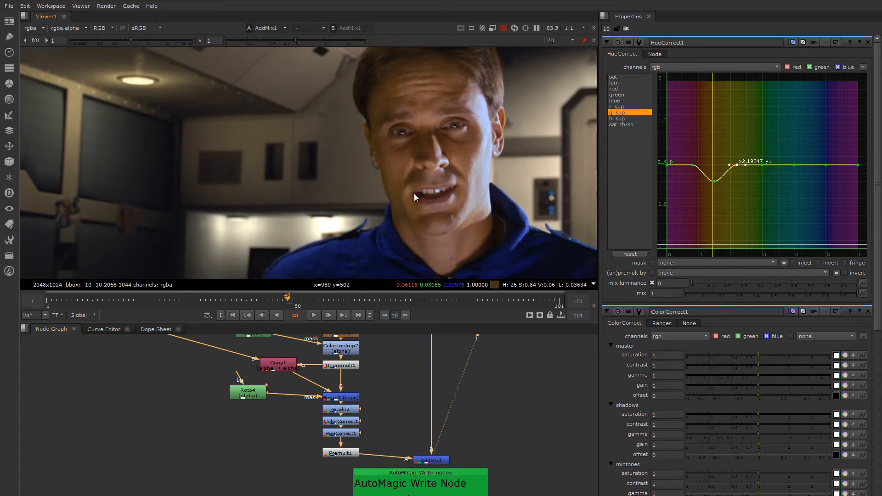
scroll(415, 194, down, 2)
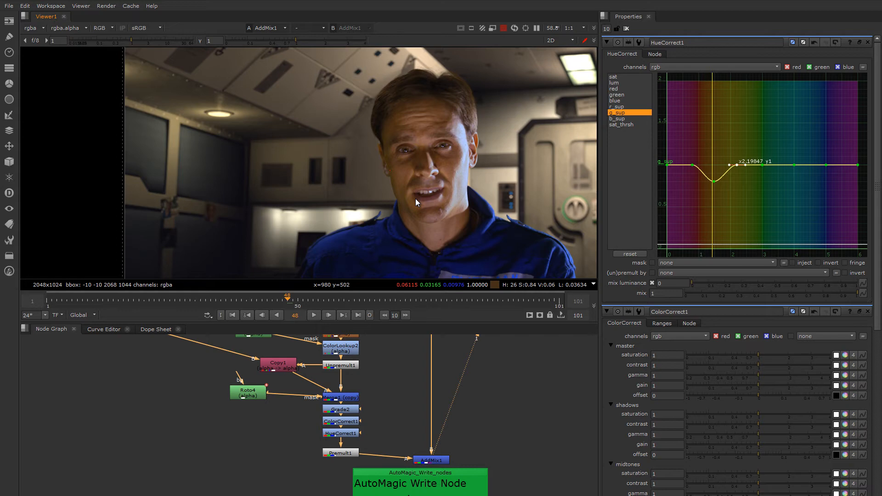
Lower the g_sup point at hue 1.48 to about 0.75 and check the man's face in the composite
scroll(395, 170, up, 7)
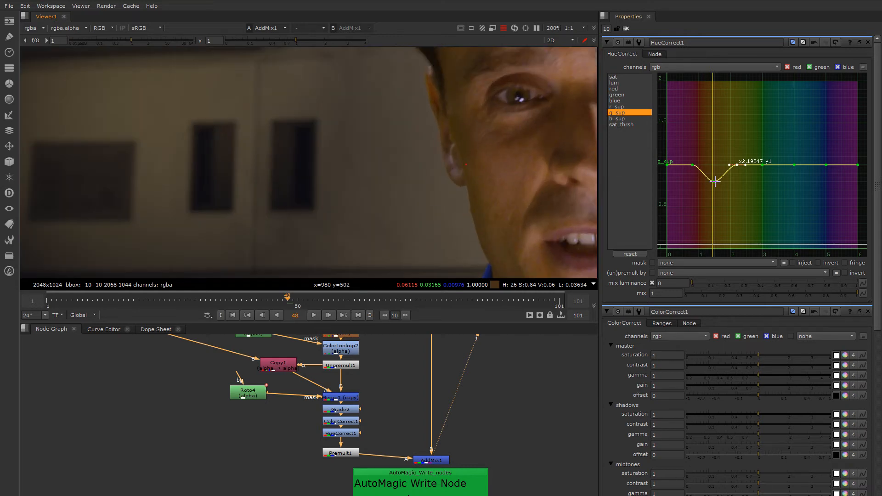
drag(715, 181, 717, 186)
scroll(509, 176, down, 5)
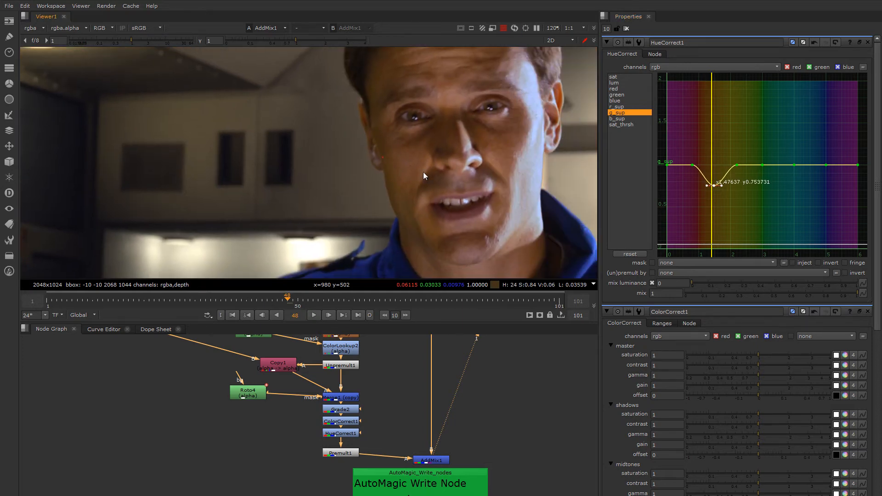
scroll(373, 167, down, 2)
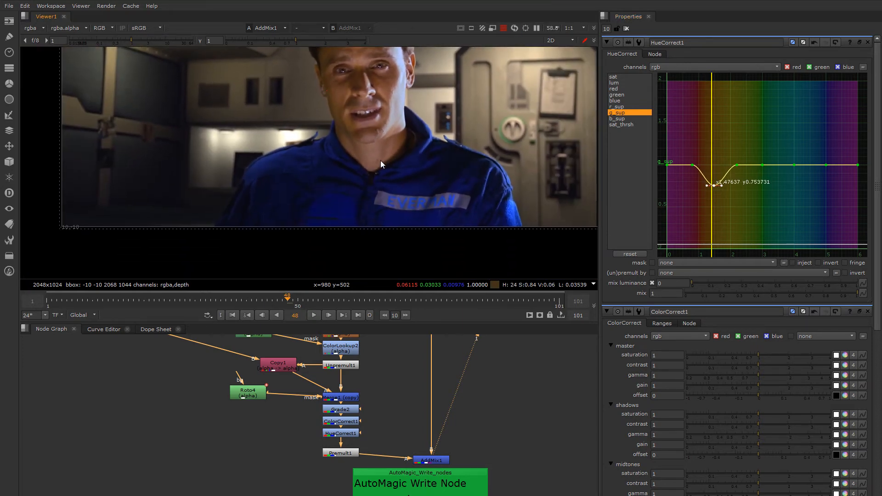
scroll(419, 366, down, 1)
Move the AutoMagic Write Node backdrop further below AddMix1 and close all open node properties
middle_drag(438, 388, 412, 352)
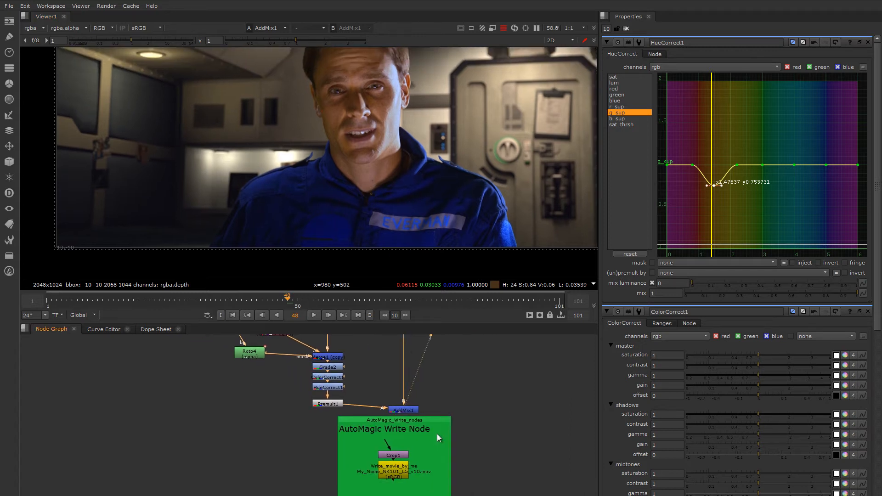
middle_drag(437, 434, 399, 389)
drag(397, 377, 413, 424)
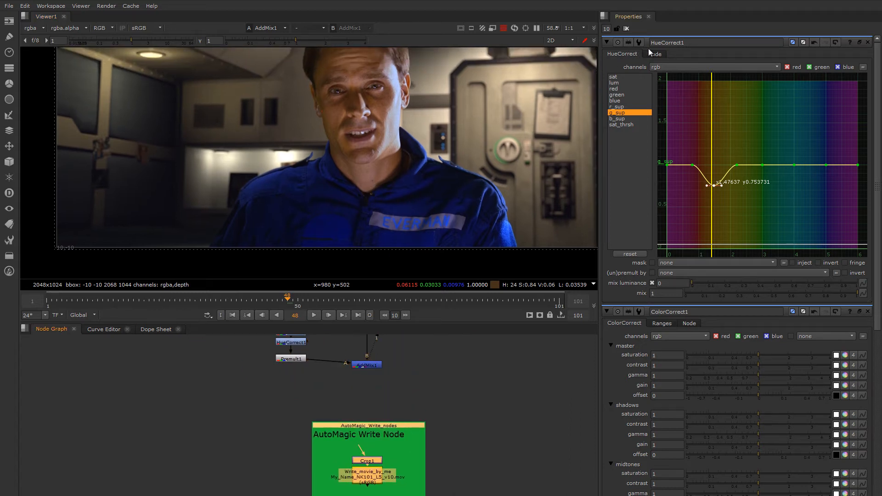
click(626, 28)
middle_drag(341, 117, 358, 156)
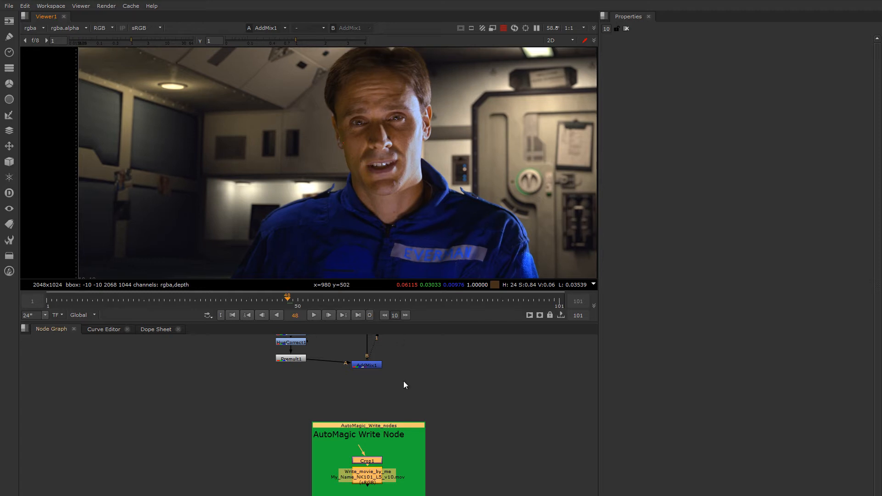
View the reference clip whose read node sits between the Background and Example my_media backdrops
scroll(399, 395, down, 2)
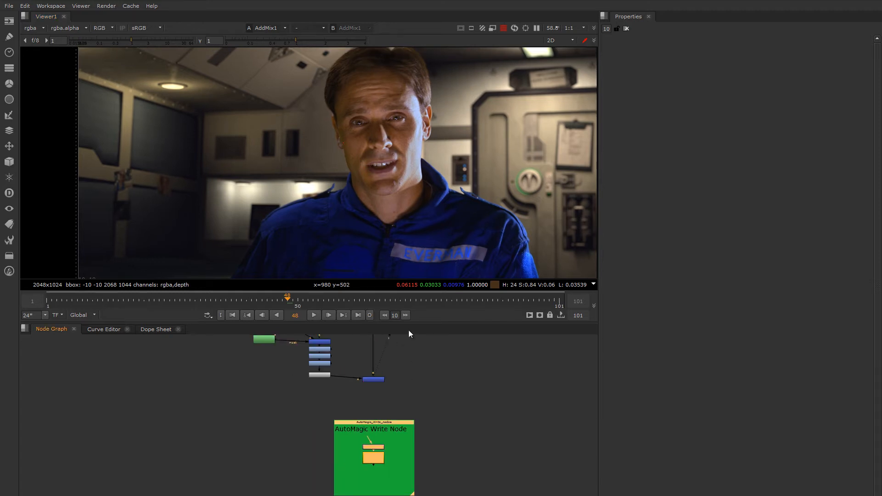
scroll(344, 402, down, 4)
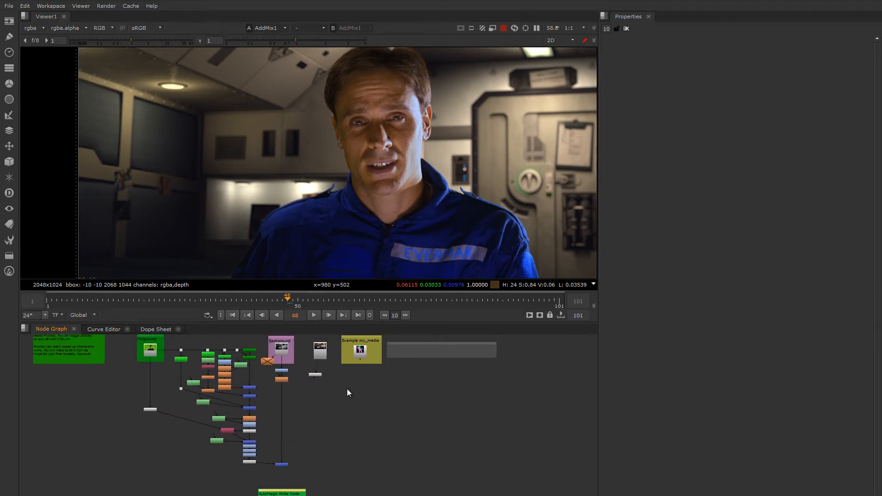
click(281, 465)
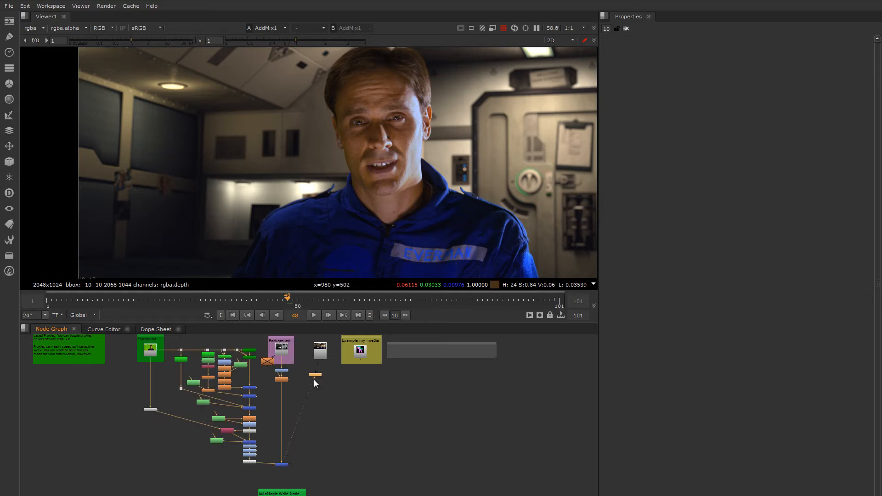
click(321, 354)
key(1)
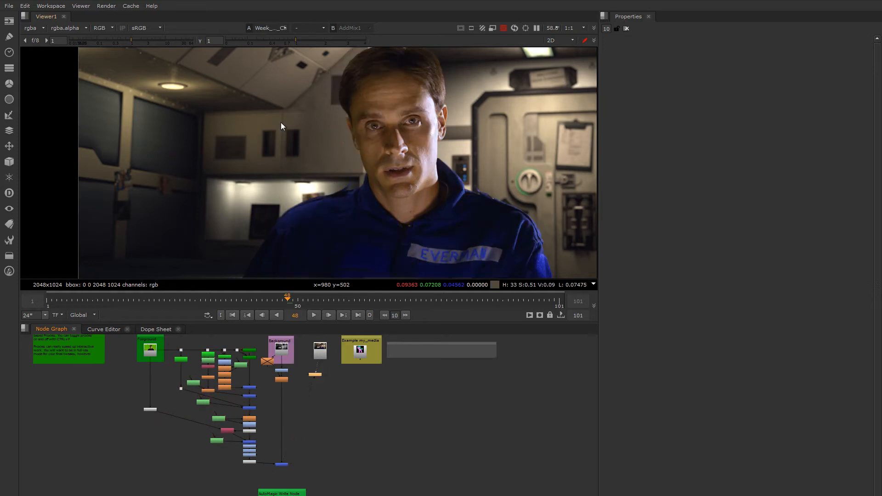
Compare the reference clip with AddMix1 in the viewer's under mode, moving the wipe across the man's face for a close look
click(303, 28)
click(308, 46)
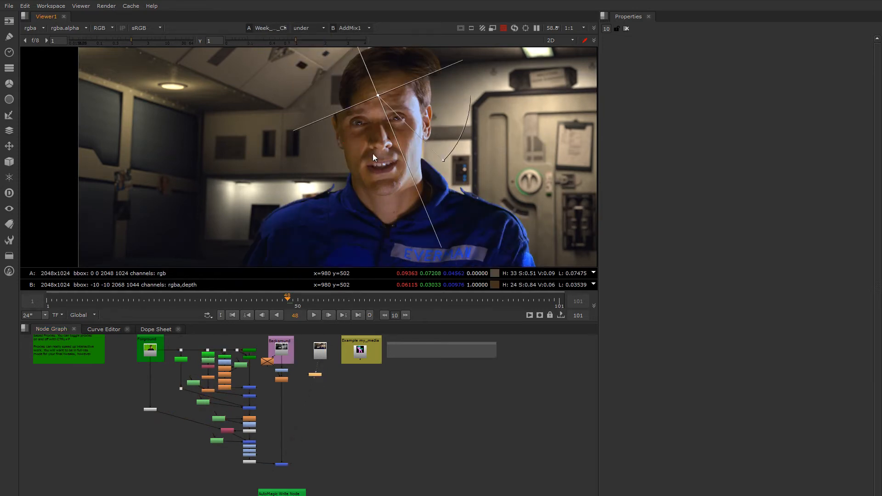
drag(370, 112, 435, 123)
scroll(413, 166, up, 4)
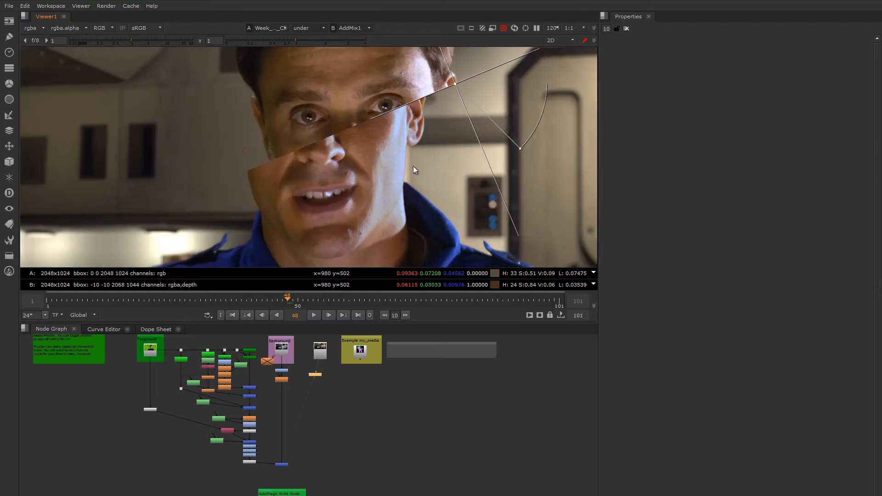
Space out Grade2, ColorCorrect1 and HueCorrect1 above Premult1 and open Grade2's properties
scroll(285, 414, up, 3)
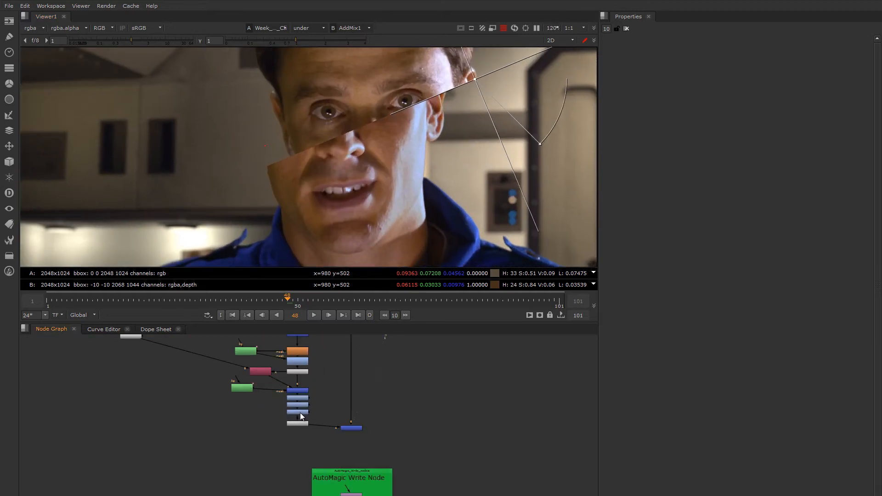
scroll(301, 417, up, 4)
click(307, 430)
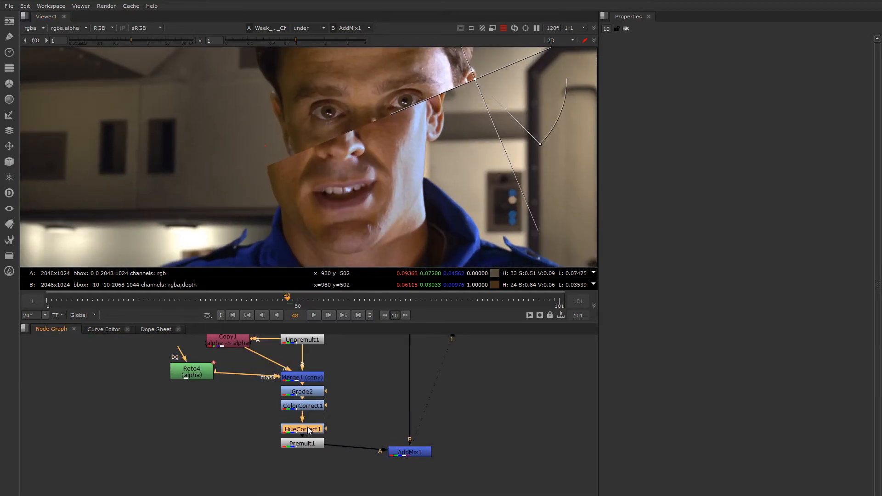
drag(311, 407, 312, 416)
double_click(319, 391)
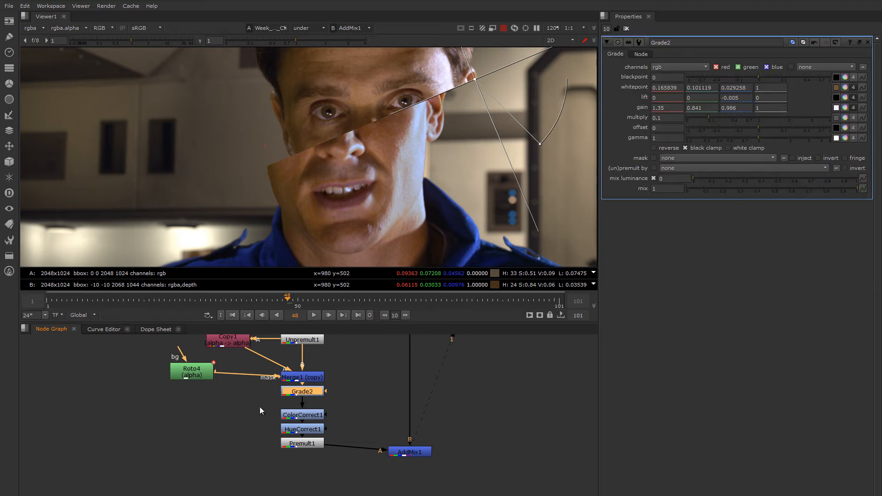
drag(311, 393, 310, 397)
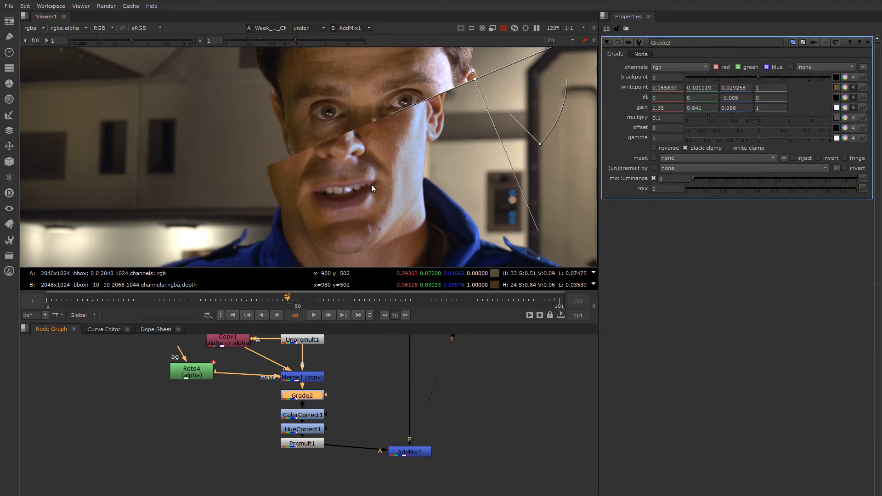
Lower Grade2's red gain to 1.15, checking the man's face against the reference clip
scroll(374, 166, down, 2)
middle_drag(374, 167, 393, 168)
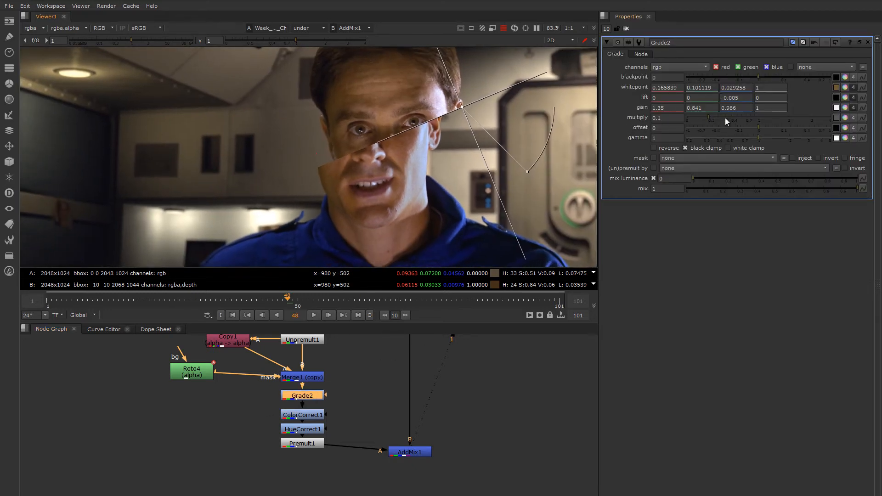
click(846, 108)
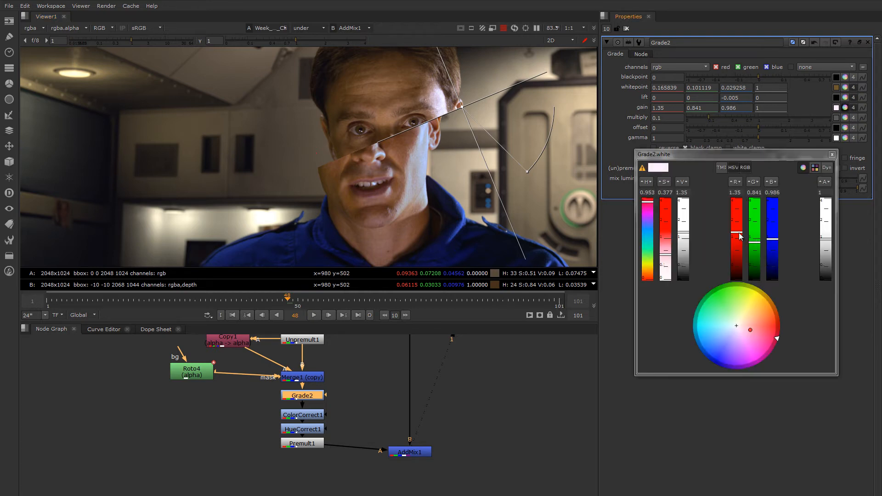
drag(739, 233, 738, 235)
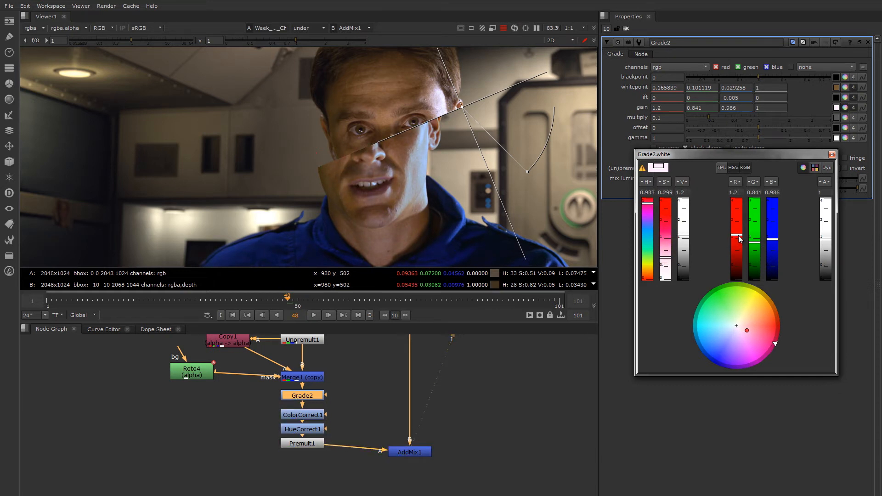
scroll(494, 134, down, 3)
drag(474, 116, 502, 107)
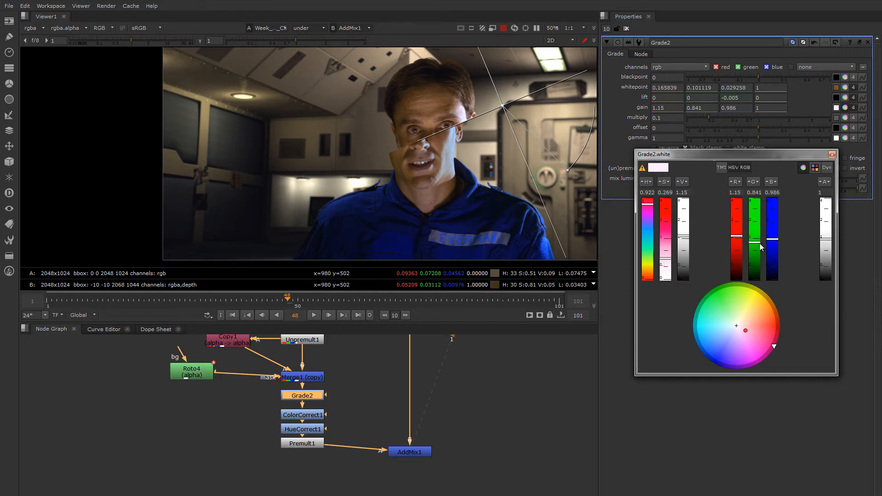
Set Grade2's blue gain to 1 and check the skin tone on the man's face
drag(774, 239, 774, 238)
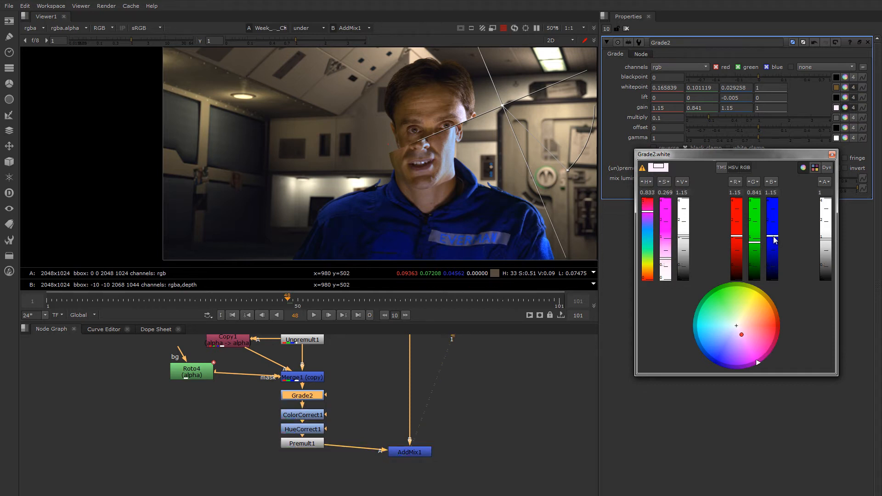
drag(775, 238, 775, 239)
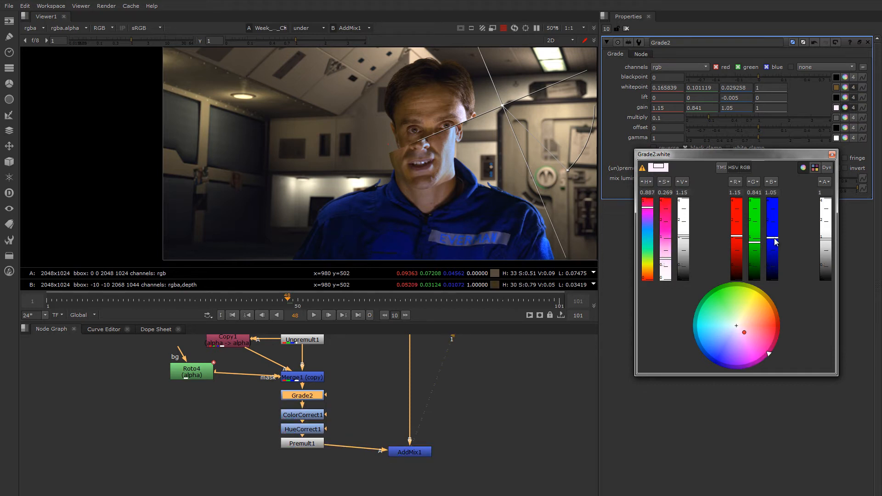
scroll(442, 172, up, 3)
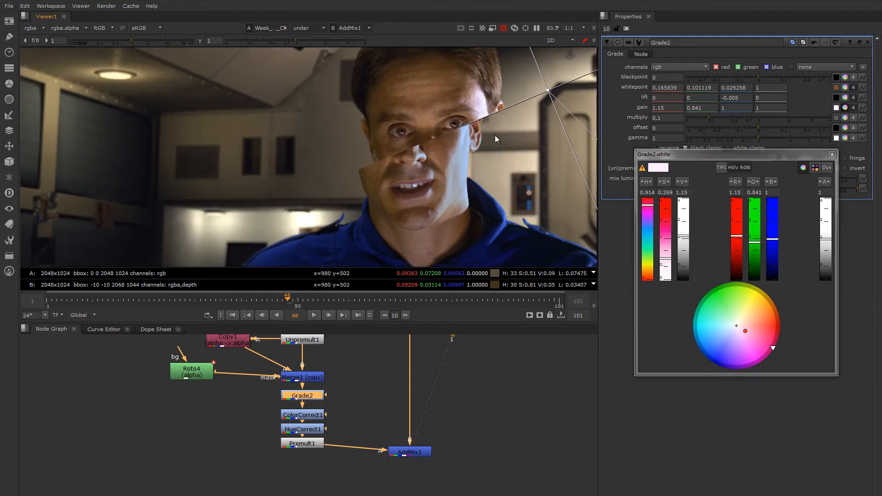
Compare the man's face and blue jacket with the reference clip by moving the wipe across his head, collar and chest
drag(549, 91, 370, 75)
drag(497, 205, 538, 211)
scroll(538, 212, down, 3)
middle_drag(537, 211, 438, 131)
drag(438, 131, 434, 148)
scroll(437, 170, up, 2)
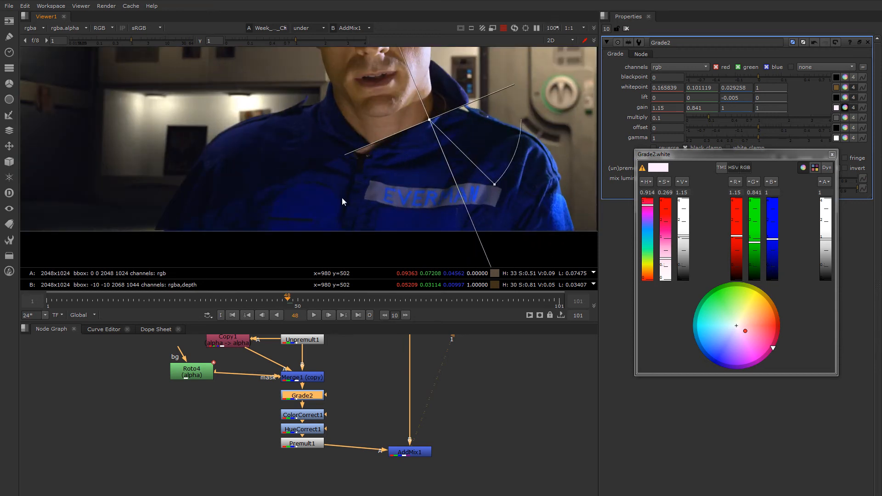
scroll(394, 192, up, 1)
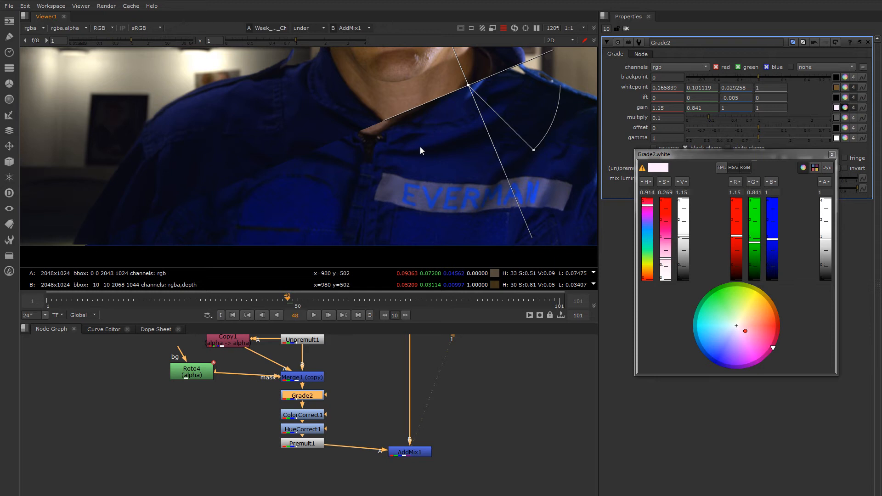
scroll(361, 153, down, 2)
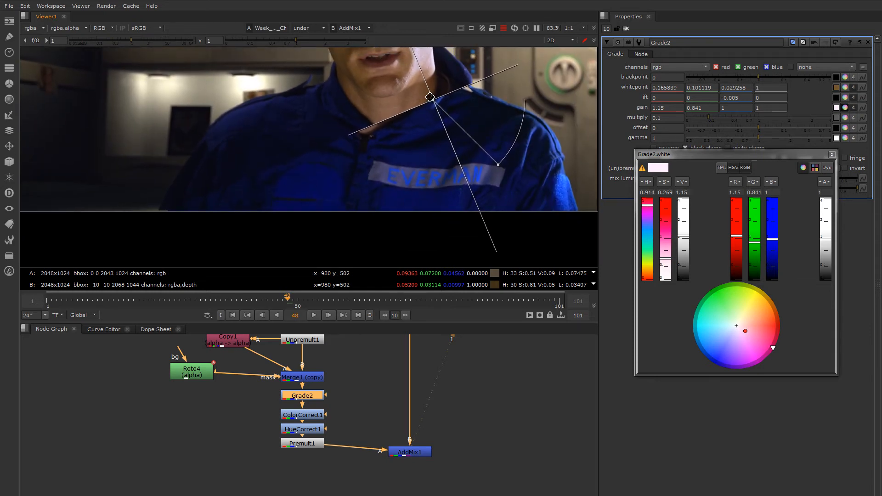
drag(434, 98, 496, 166)
scroll(378, 149, down, 3)
middle_drag(378, 150, 393, 182)
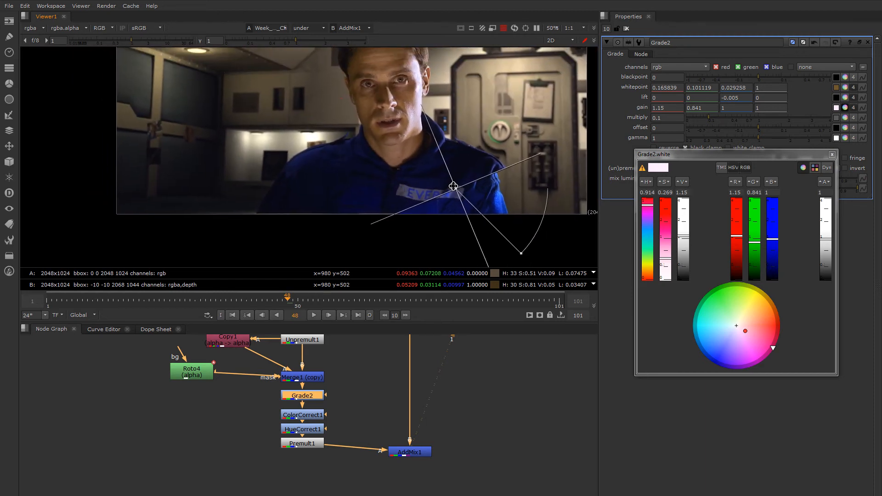
drag(454, 186, 401, 188)
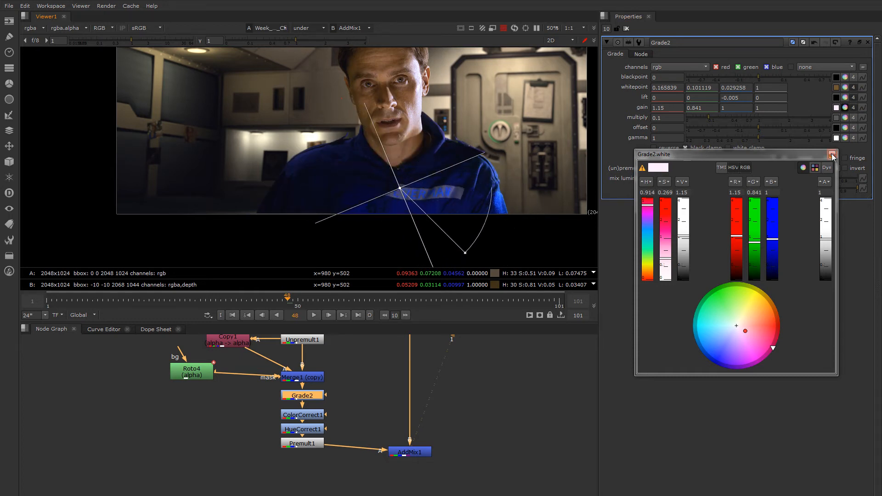
Close Grade2's gain color picker and turn off the viewer comparison to see the whole reference clip alone
click(832, 155)
click(303, 28)
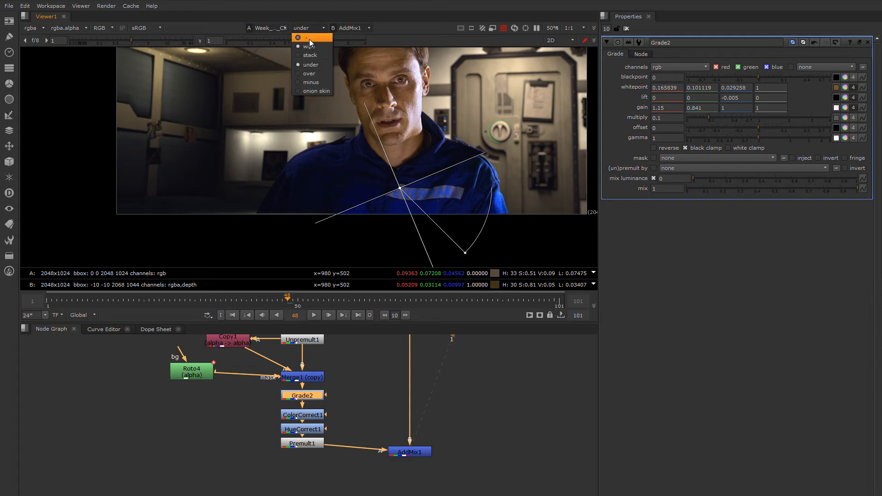
click(310, 39)
scroll(391, 182, down, 3)
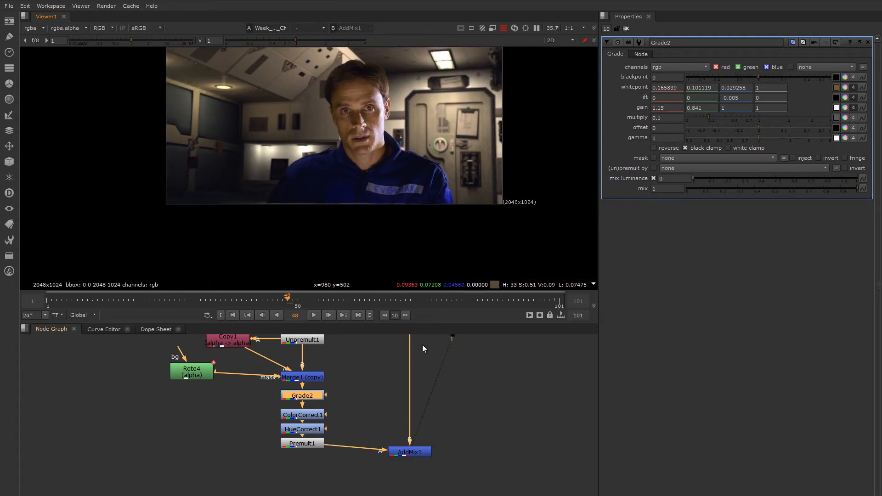
Move AddMix1 and Premult1 further down to open space below HueCorrect1, and show AddMix1 in the viewer
middle_drag(423, 345, 412, 353)
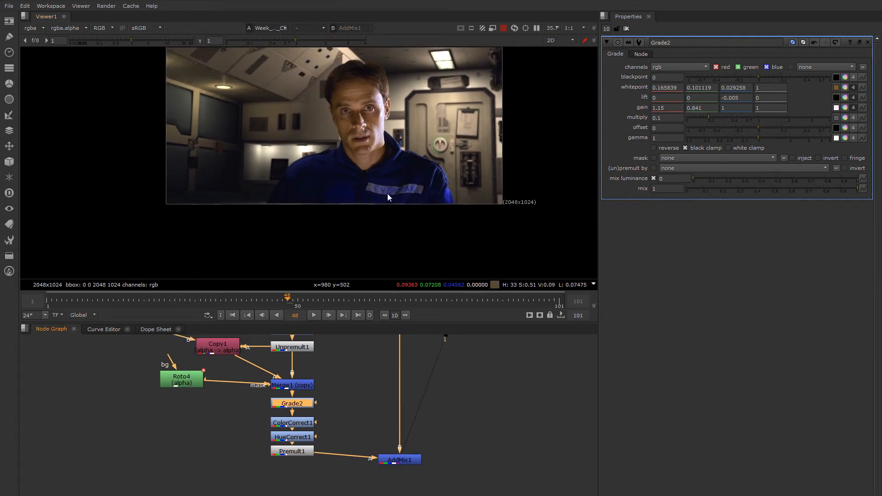
middle_drag(348, 404, 359, 386)
middle_drag(427, 442, 417, 396)
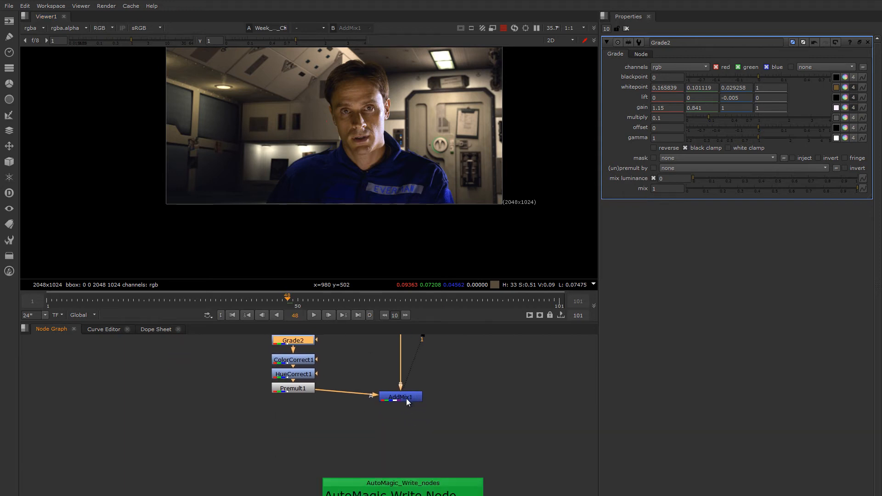
drag(417, 397, 413, 456)
middle_drag(315, 410, 334, 395)
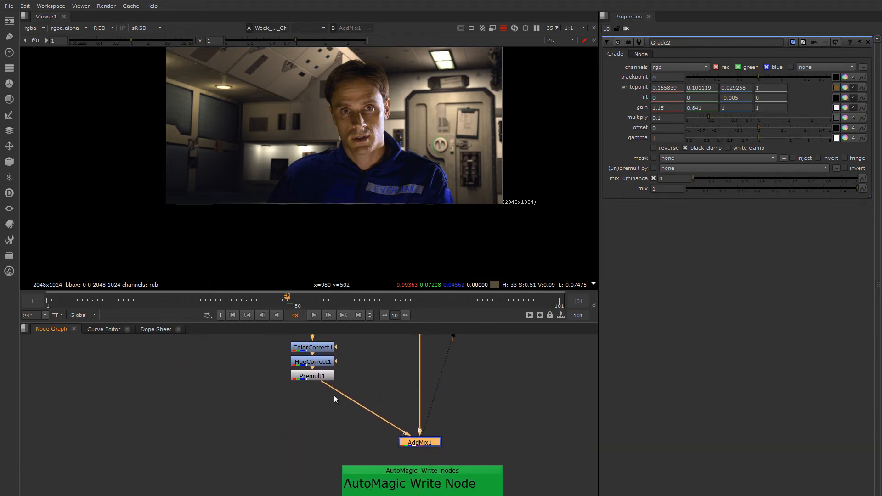
drag(320, 378, 320, 416)
middle_drag(359, 373, 319, 387)
scroll(291, 387, up, 3)
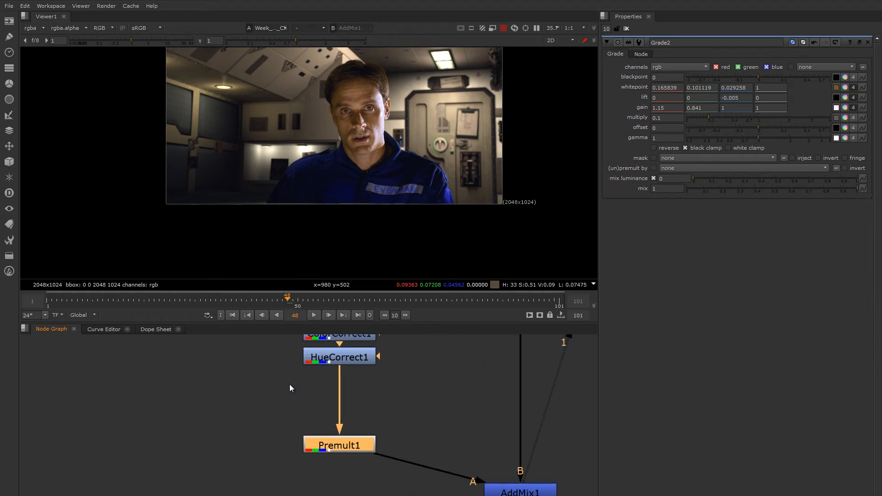
click(213, 390)
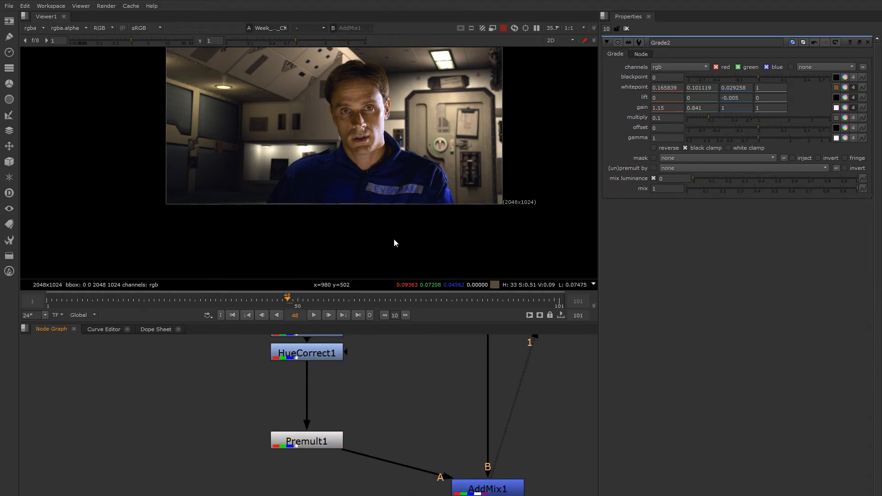
key(1)
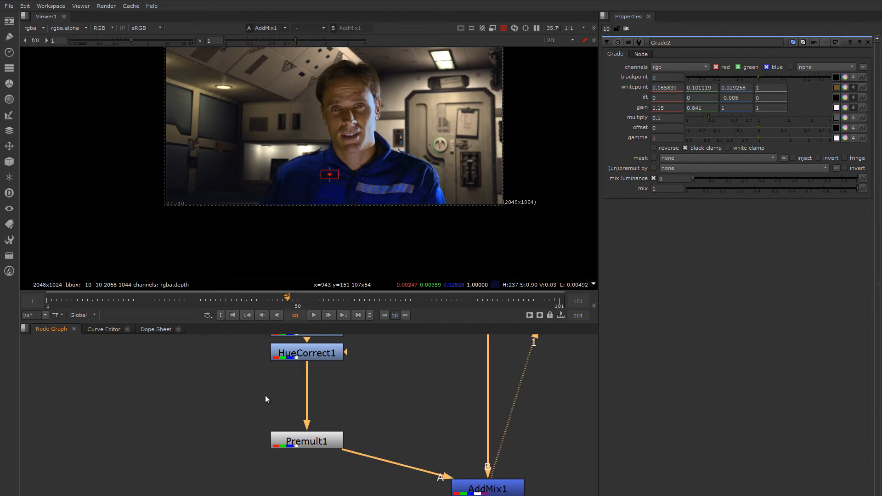
Stack ColorCorrect1 and HueCorrect1 closely beneath Grade2, keeping the gap above Premult1 free
middle_drag(268, 374, 272, 413)
middle_drag(336, 391, 340, 414)
drag(342, 417, 341, 469)
drag(342, 394, 343, 445)
mouse_move(364, 389)
middle_down()
mouse_move(368, 413)
mouse_move(352, 376)
middle_up()
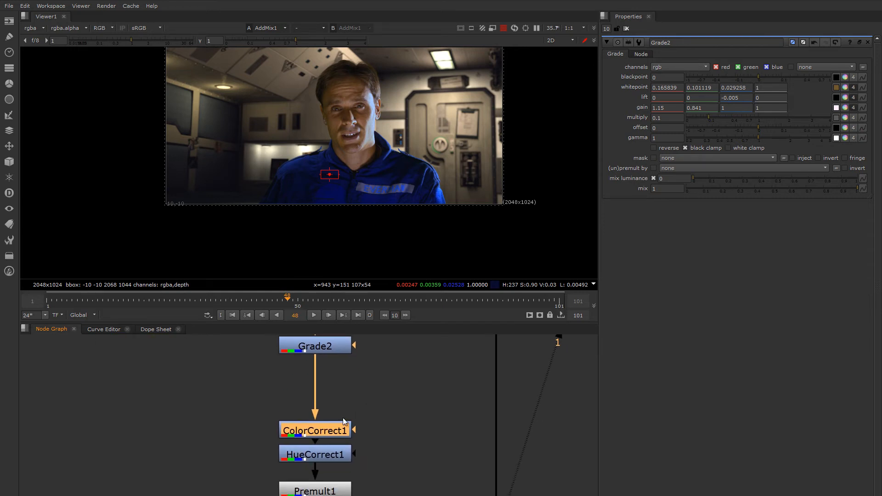
drag(343, 432, 342, 373)
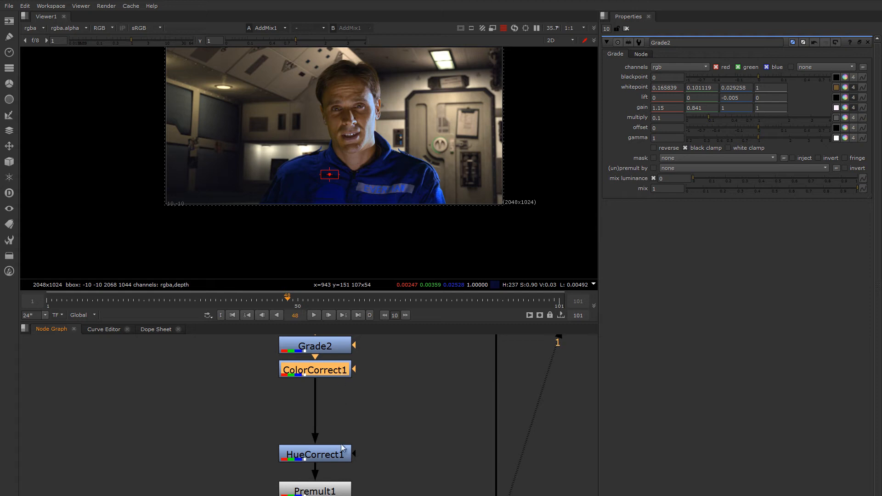
drag(341, 444, 341, 398)
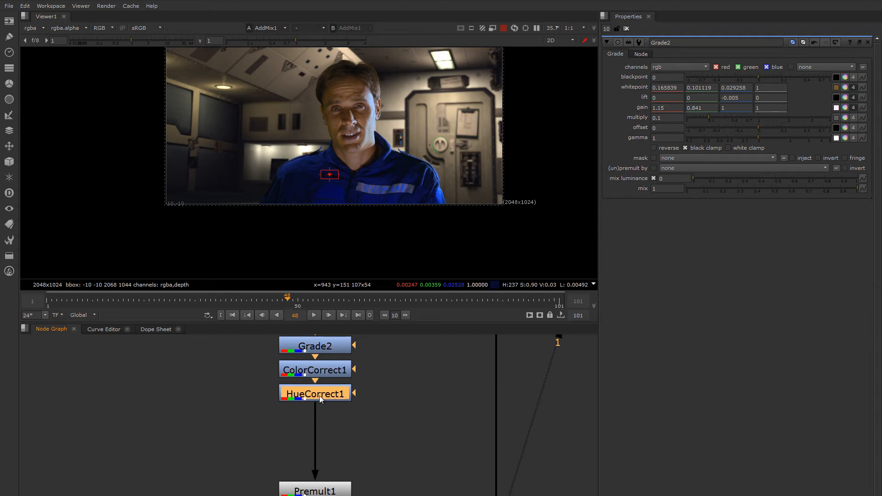
Add a HueKeyer node beside the color-correction stack and connect its input to HueCorrect1
click(232, 419)
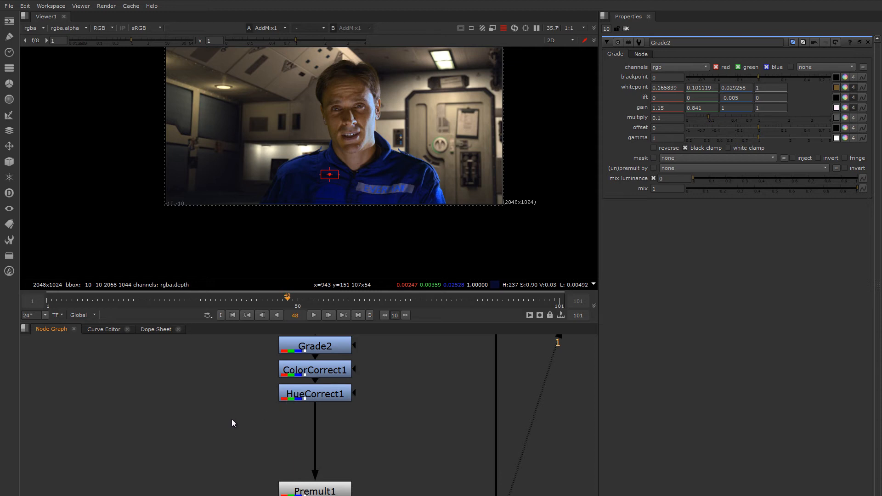
key(Tab)
key(Return)
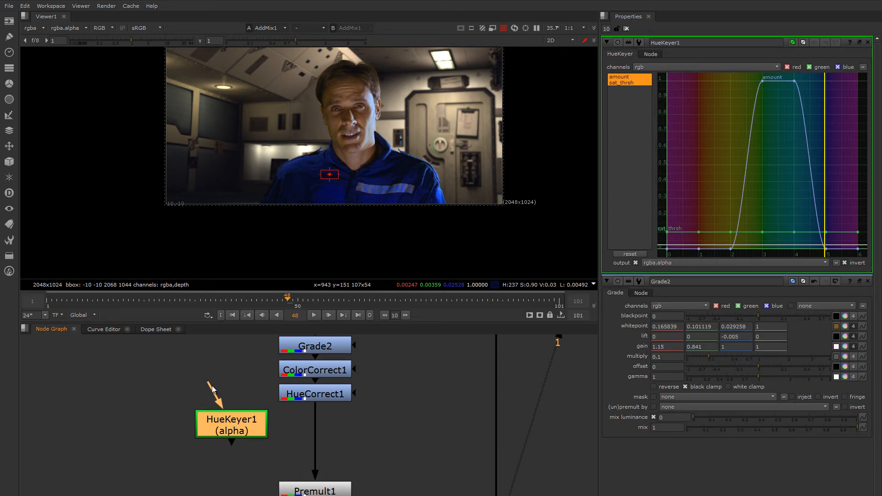
drag(214, 389, 312, 396)
Sample the jacket's blue above the name patch and shift HueKeyer1's amount curve peak to hue 5
scroll(330, 180, up, 3)
scroll(335, 186, up, 1)
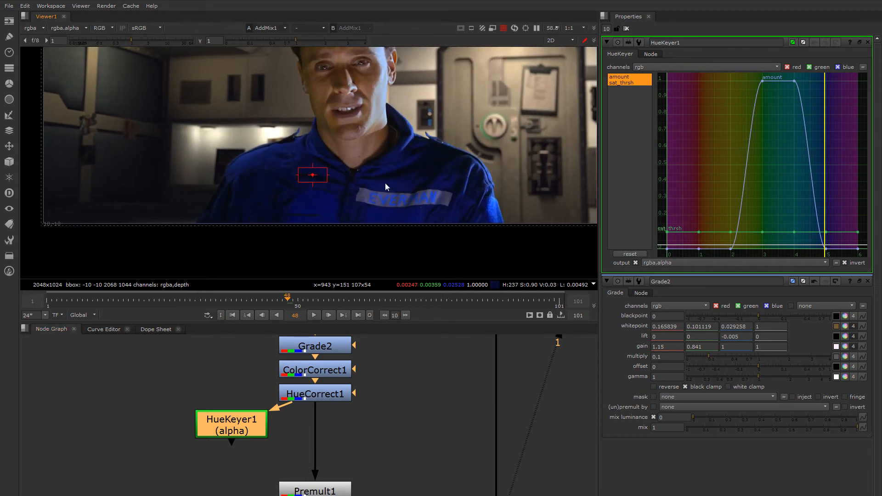
ctrl+shift+drag(385, 183, 398, 187)
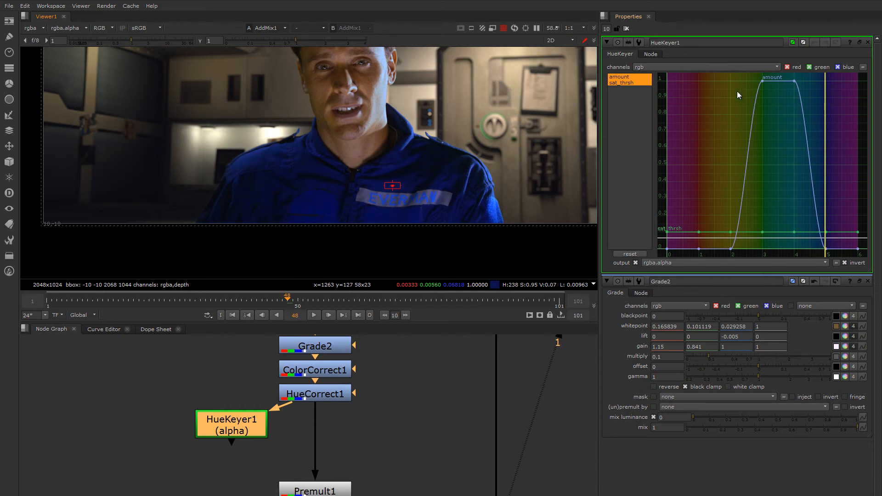
drag(730, 123, 848, 257)
drag(732, 161, 819, 166)
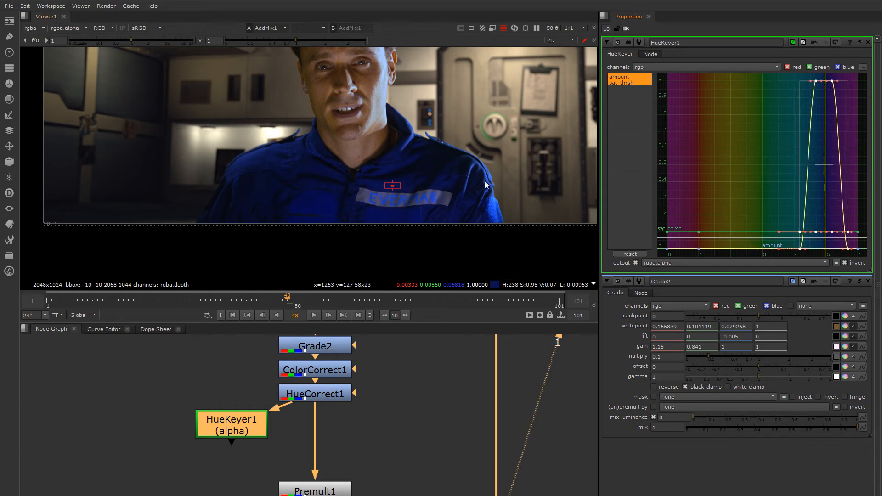
View HueKeyer1's alpha channel and move the lower-hue edge of its amount curve slightly toward higher hues
key(1)
key(a)
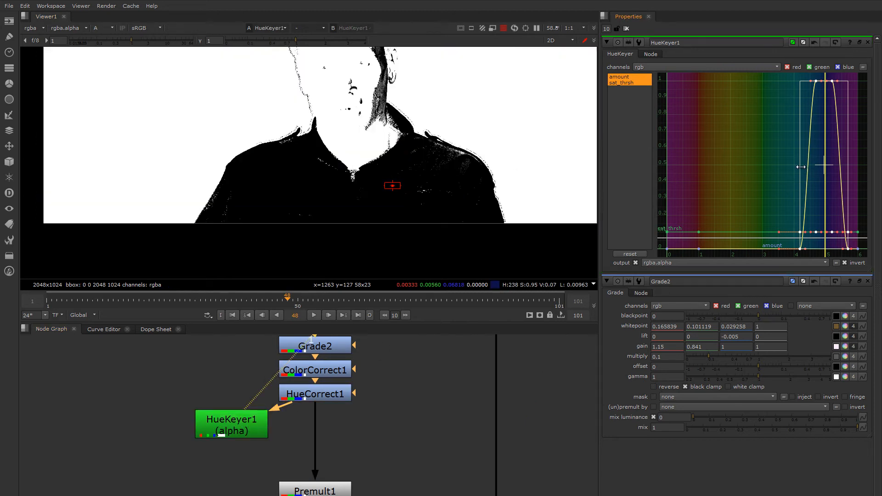
mouse_move(801, 167)
mouse_down()
mouse_move(787, 166)
mouse_move(827, 164)
mouse_move(802, 171)
mouse_up()
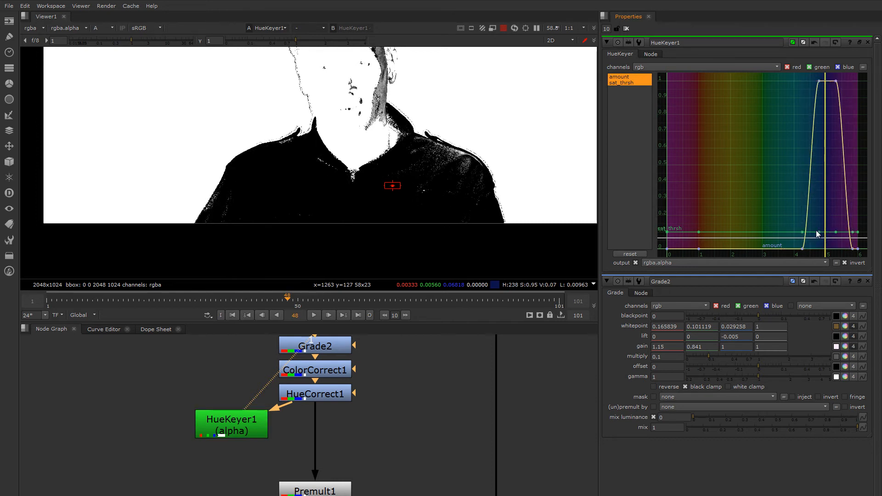
Raise HueKeyer1's saturation threshold curve to about 0.6 near hue 4.78 and lift its neighbouring higher-hue point
drag(820, 232, 829, 134)
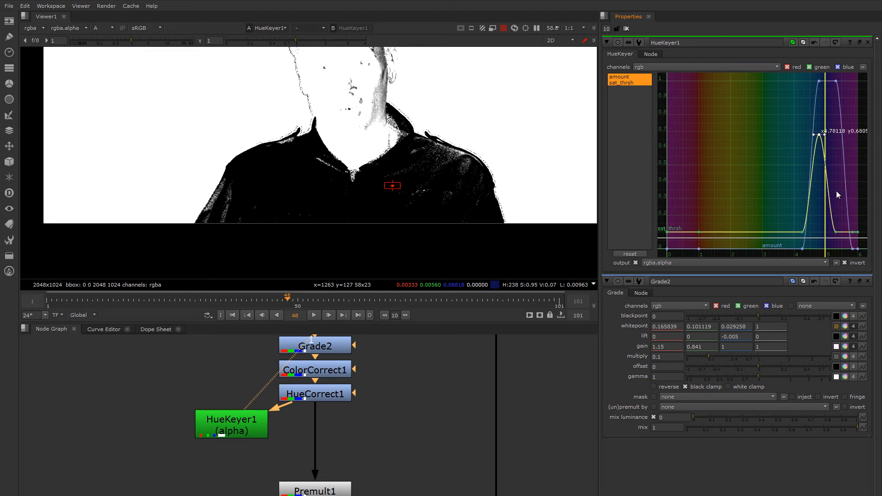
drag(838, 231, 829, 182)
drag(819, 134, 821, 147)
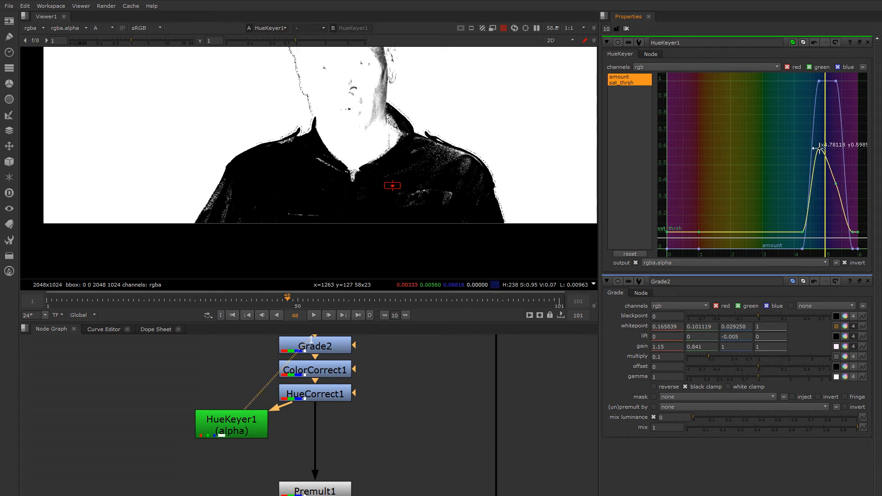
middle_drag(440, 181, 437, 181)
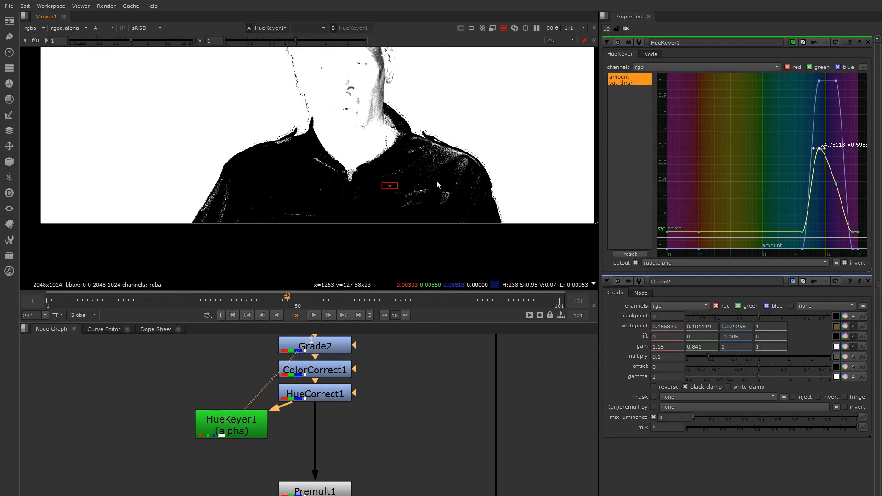
Turn off HueKeyer1's output inversion and examine the jacket matte in the viewer
click(844, 264)
scroll(342, 164, down, 3)
middle_drag(354, 168, 384, 175)
scroll(363, 161, up, 4)
scroll(368, 178, down, 2)
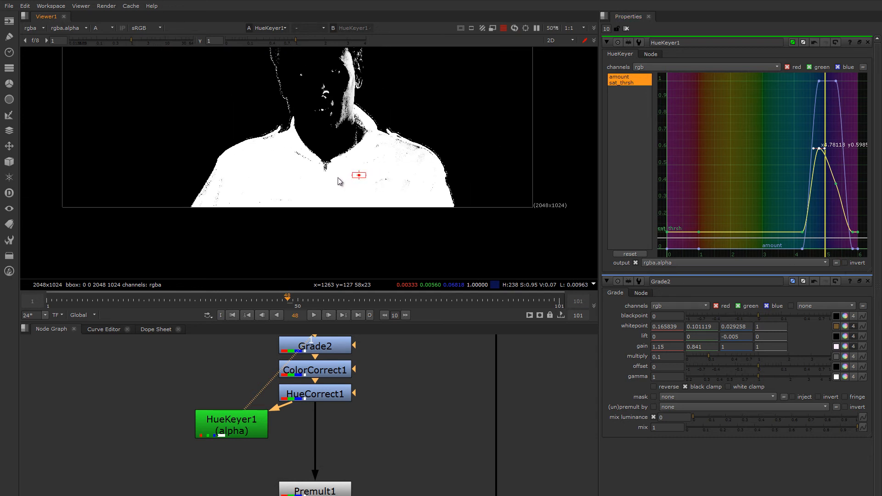
Move HueKeyer1 up and away from the correction stack, and add a Roto node directly beneath it
drag(236, 426, 214, 412)
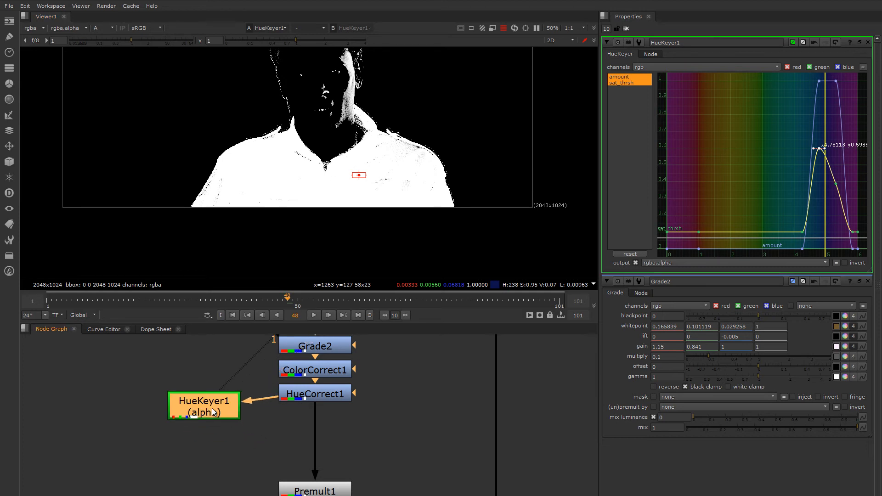
click(195, 363)
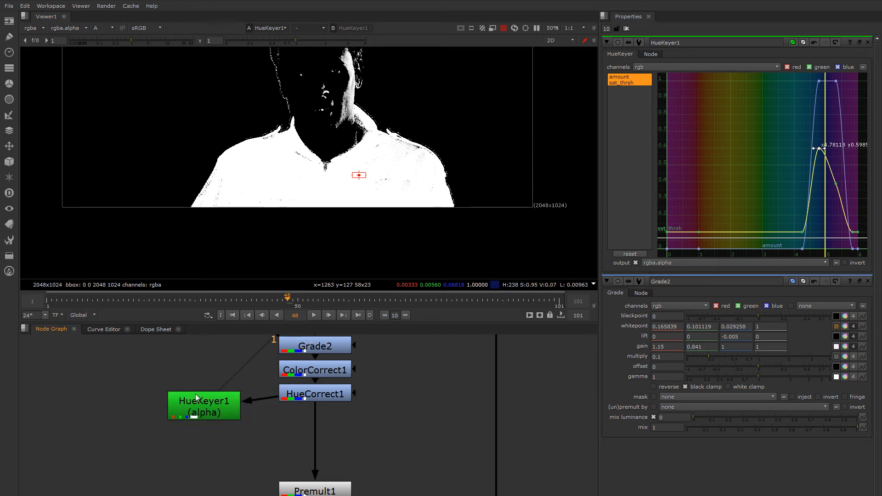
click(197, 408)
key(o)
Draw a tall ellipse roto shape over the actor's head and centre it on the face
scroll(309, 157, down, 2)
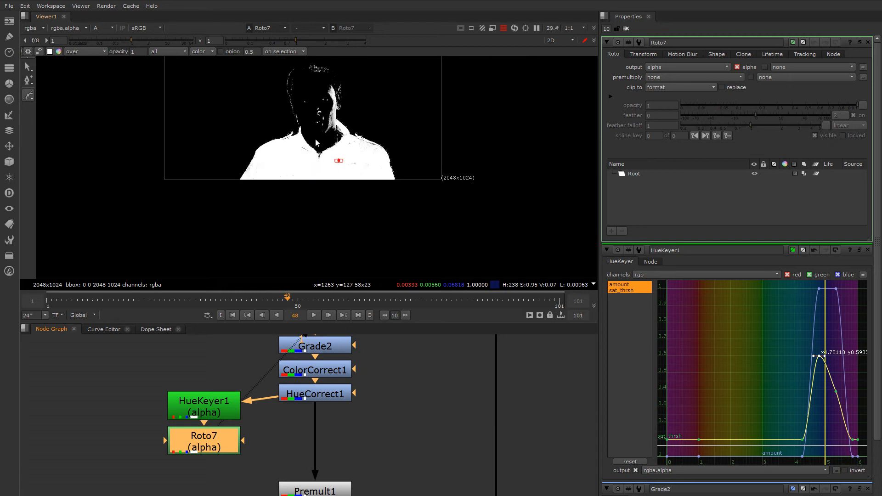
middle_drag(266, 142, 267, 167)
click(29, 97)
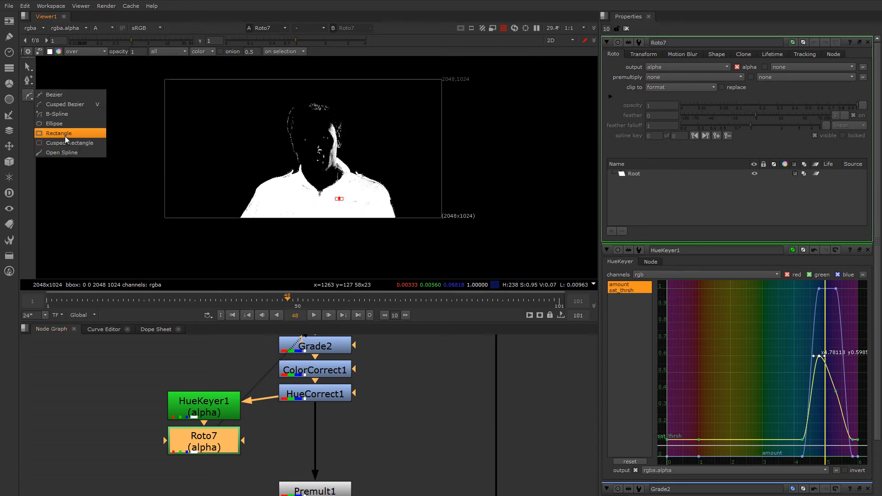
click(64, 124)
drag(277, 89, 332, 187)
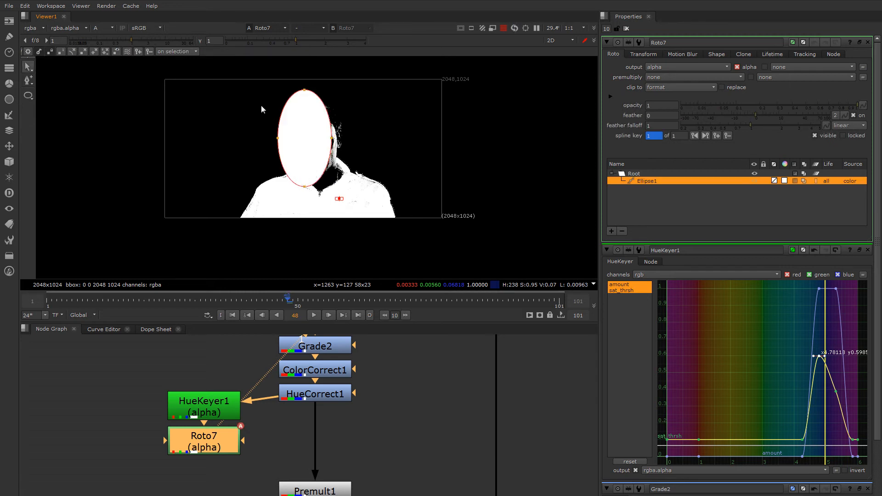
drag(270, 91, 375, 211)
drag(302, 149, 303, 148)
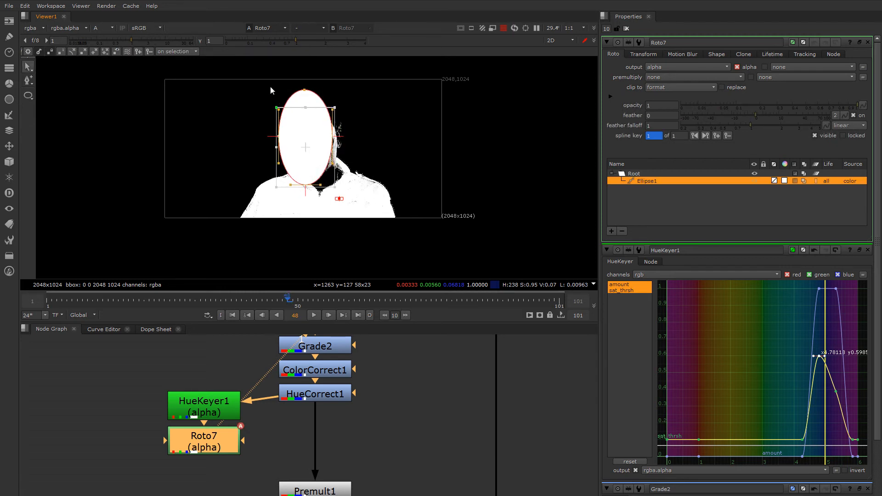
drag(270, 87, 349, 190)
drag(311, 143, 321, 137)
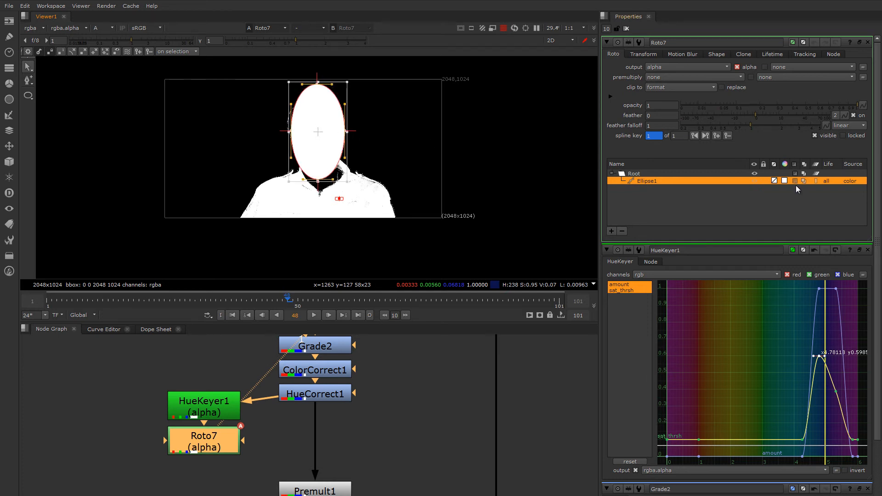
Set the ellipse's alpha to 0 and darken its colour to near black to cut the face from the matte
click(785, 181)
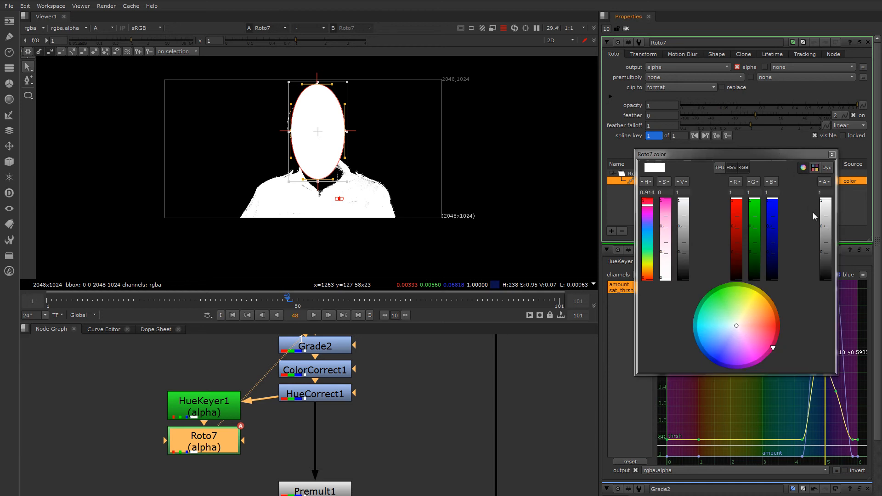
drag(825, 216, 834, 311)
drag(688, 254, 688, 281)
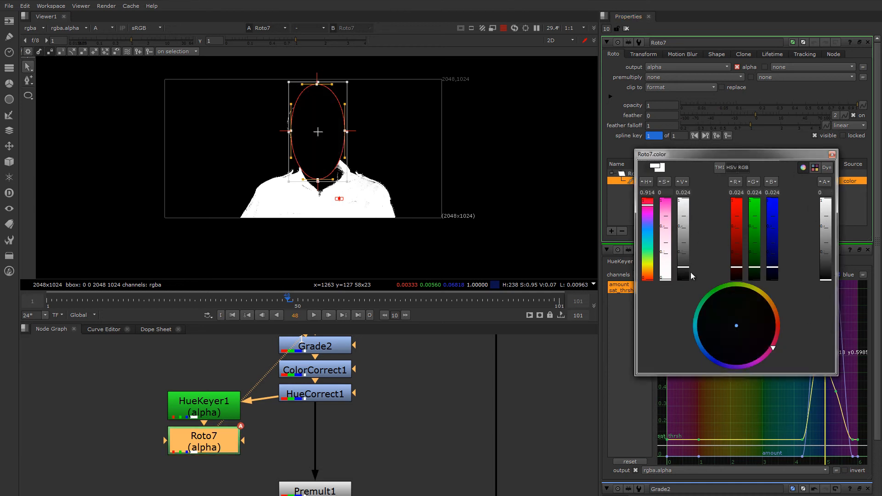
click(832, 155)
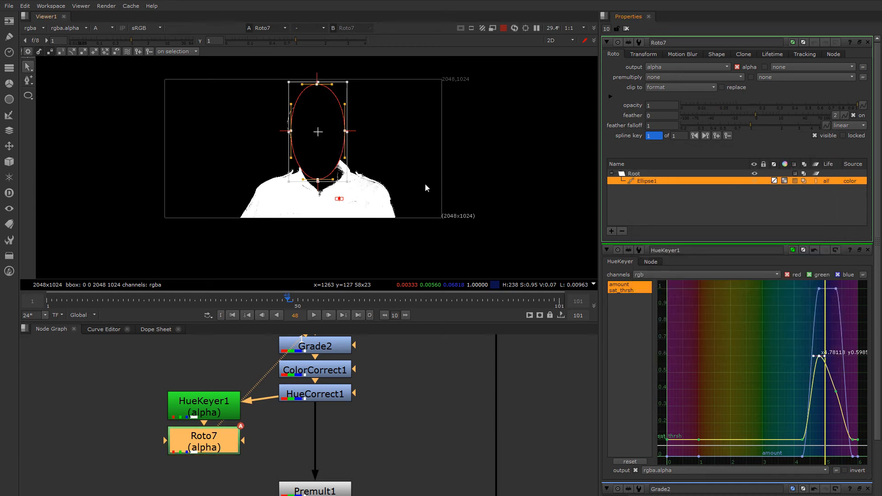
Set the ellipse's feather to 68, widen the shape on both sides of the head, and go to frame 98
drag(320, 132, 322, 130)
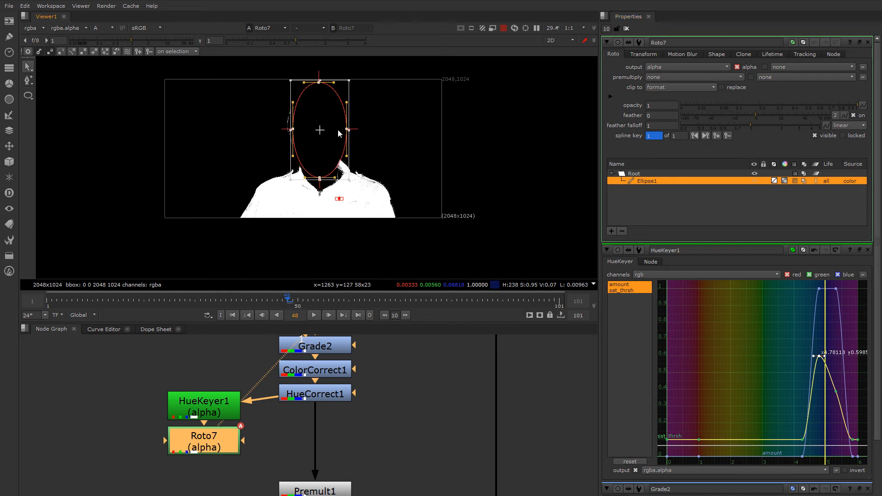
drag(774, 115, 820, 118)
drag(321, 131, 358, 127)
click(391, 126)
click(288, 124)
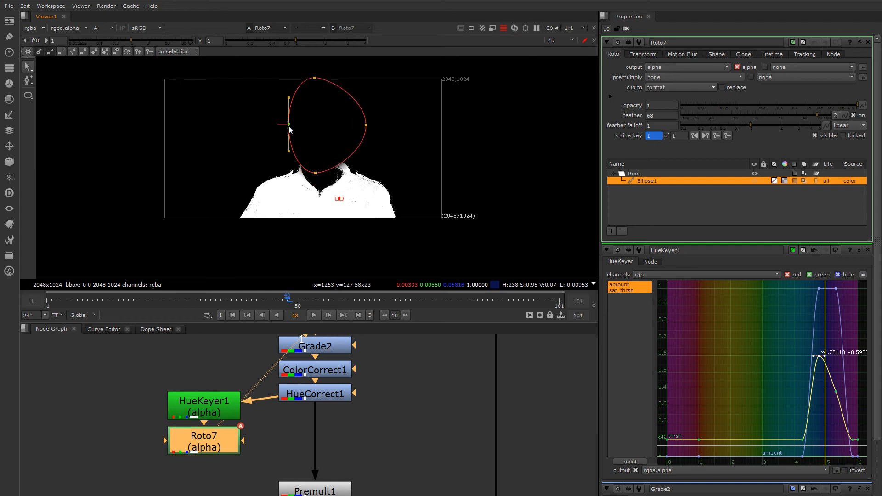
drag(289, 124, 275, 123)
drag(92, 304, 545, 296)
Insert a Grade node between HueCorrect1 and Premult1, with its mask input connected to Roto7
middle_drag(271, 437, 274, 394)
drag(337, 449, 335, 471)
click(366, 415)
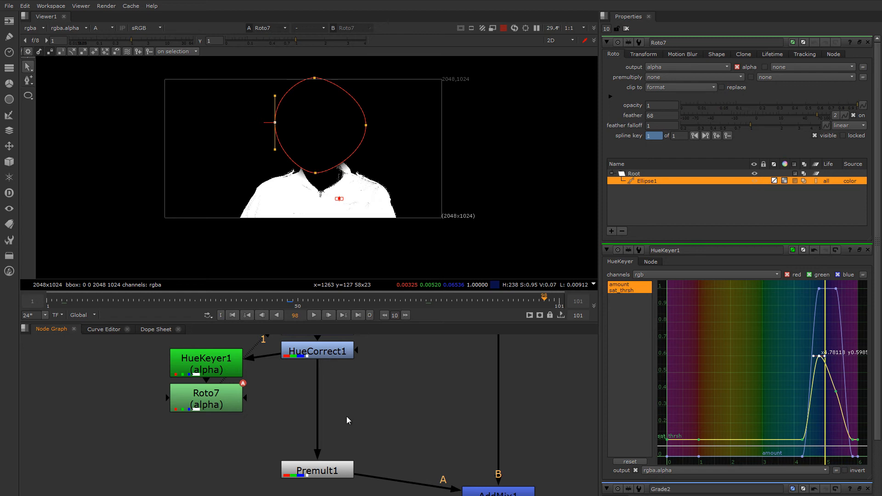
key(g)
drag(347, 445, 231, 405)
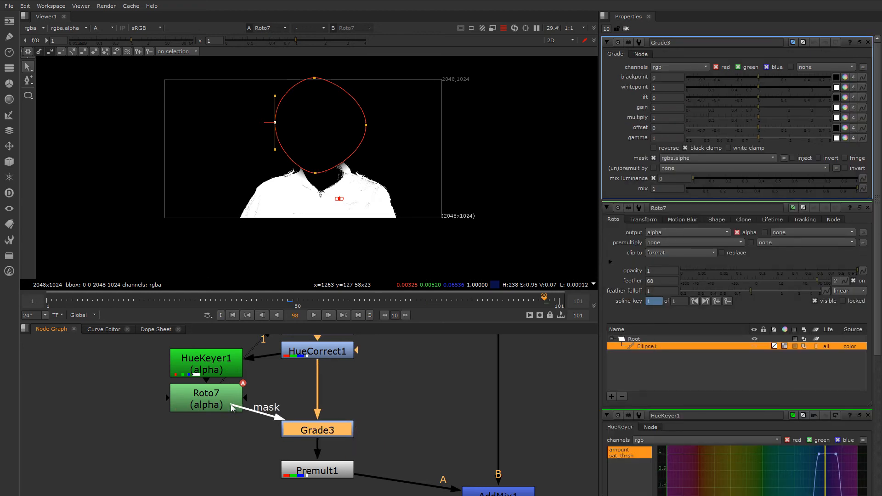
View Grade3's output, then show the AddMix1 composite in full colour, framed on the actor
key(1)
middle_drag(317, 245, 317, 237)
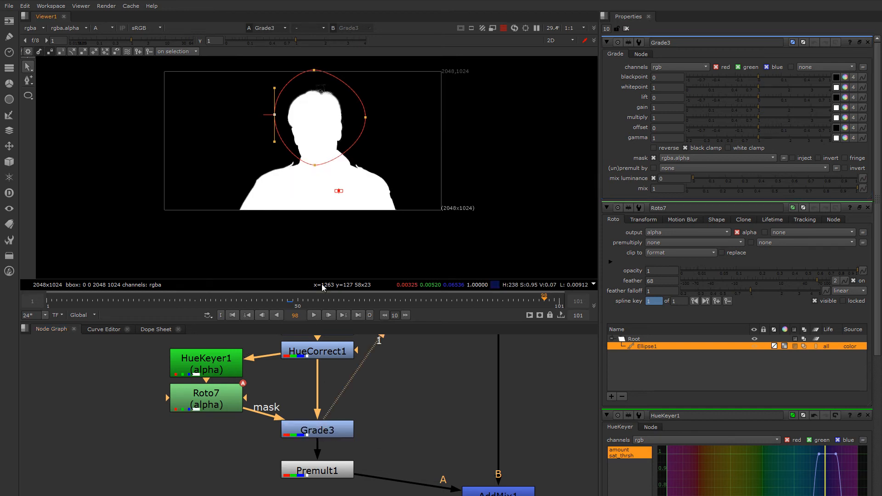
click(323, 431)
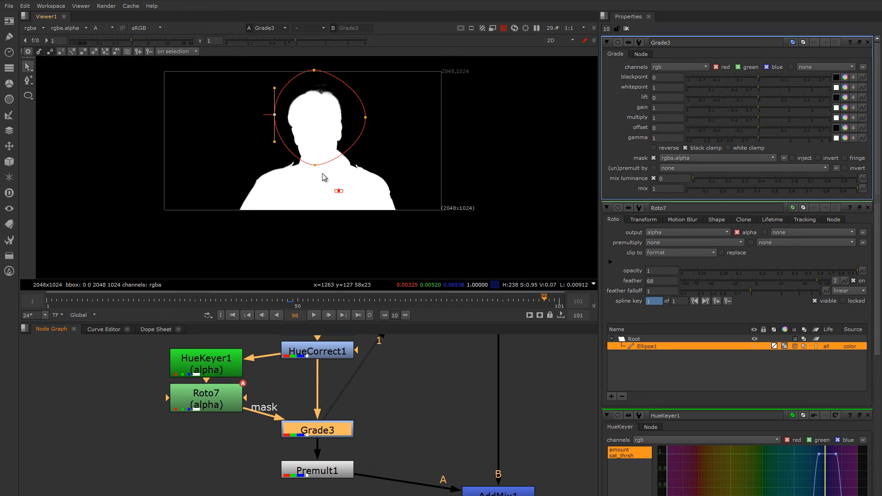
key(Tab)
key(Tab)
middle_drag(511, 493, 470, 448)
click(470, 448)
key(1)
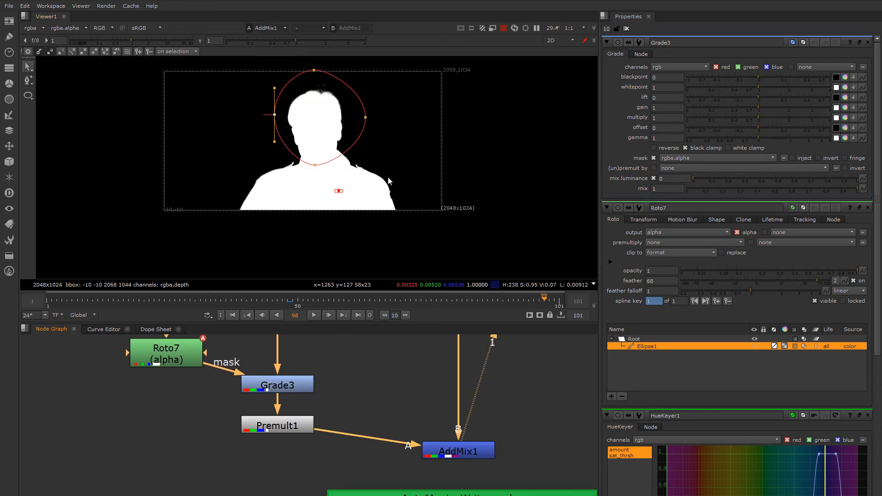
scroll(359, 184, up, 3)
Set Grade3's gamma to 0.78 to darken the masked jacket
click(294, 379)
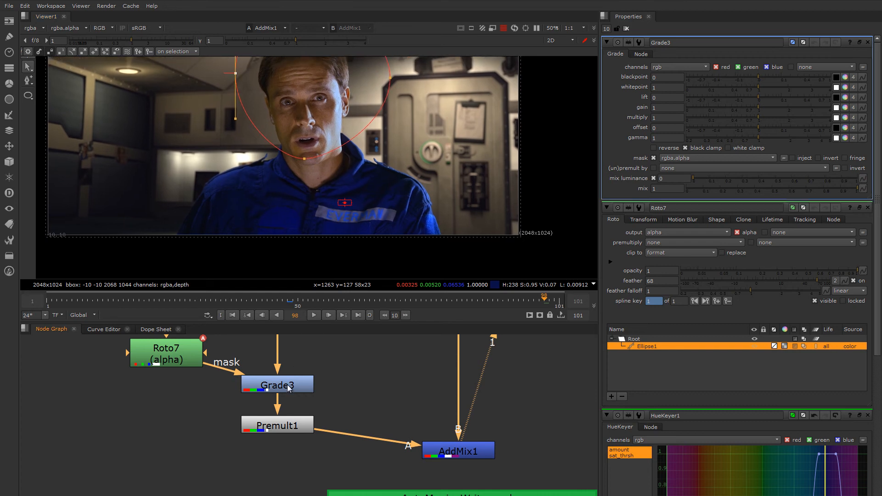
click(749, 137)
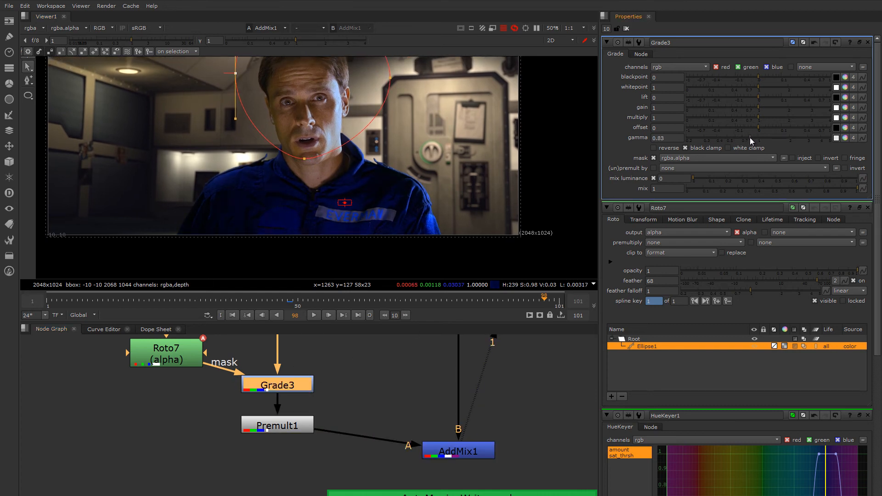
mouse_move(748, 137)
mouse_down()
mouse_move(757, 139)
mouse_move(748, 140)
mouse_up()
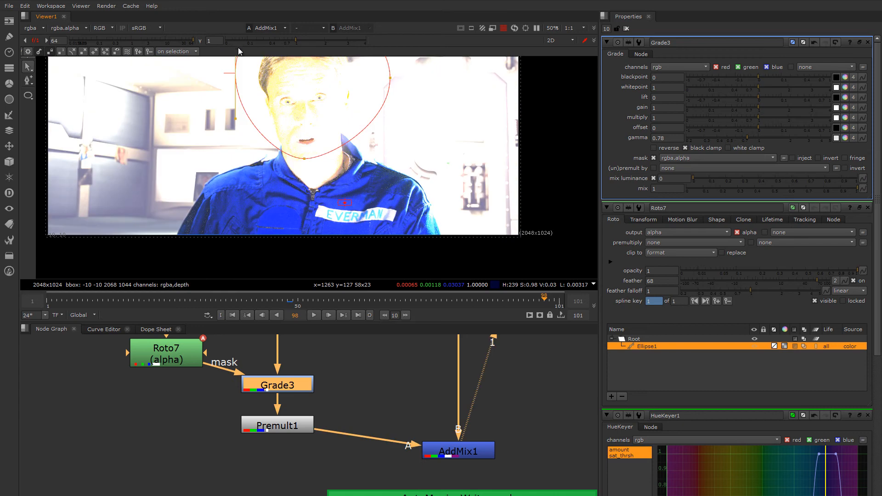
Compare the jacket in the HueCorrect1 and Grade3 outputs with the viewer gain at 64
scroll(437, 202, up, 2)
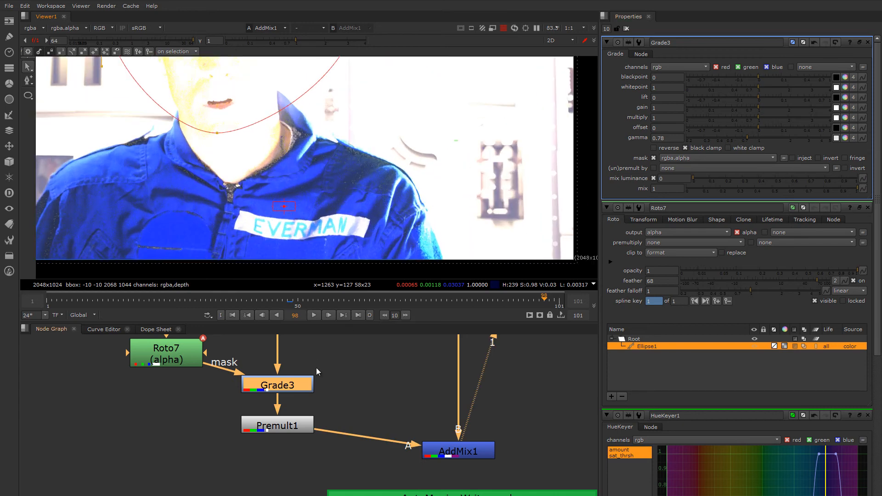
middle_drag(236, 388, 304, 395)
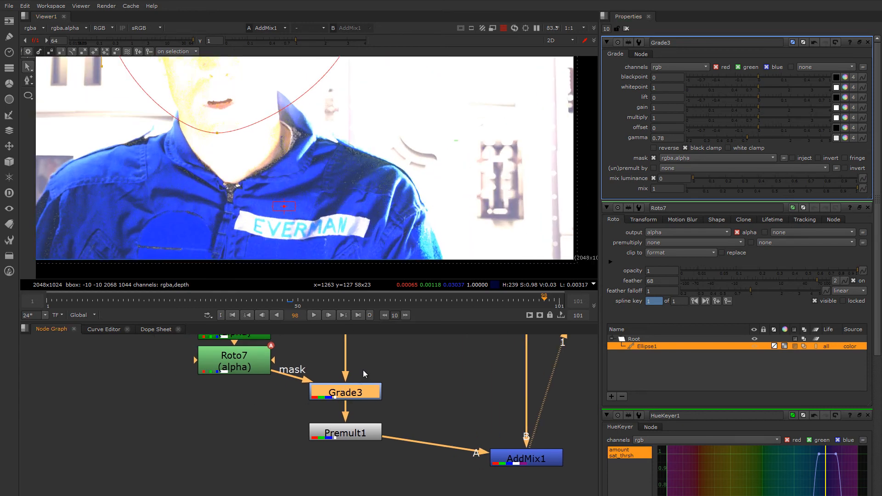
middle_drag(363, 370, 355, 405)
click(345, 350)
key(1)
click(344, 391)
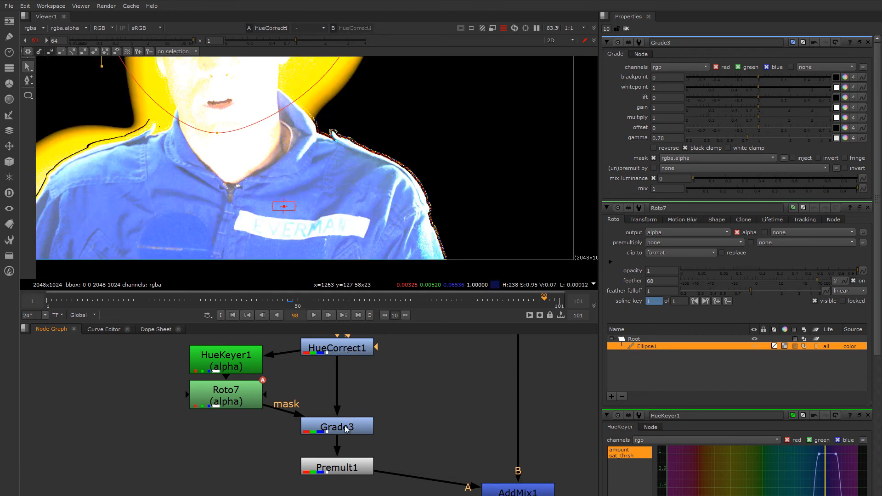
click(345, 426)
key(1)
Move Grade3 down so it sits directly above Premult1
middle_drag(251, 409, 272, 399)
click(271, 396)
drag(361, 419, 360, 438)
click(263, 396)
key(g)
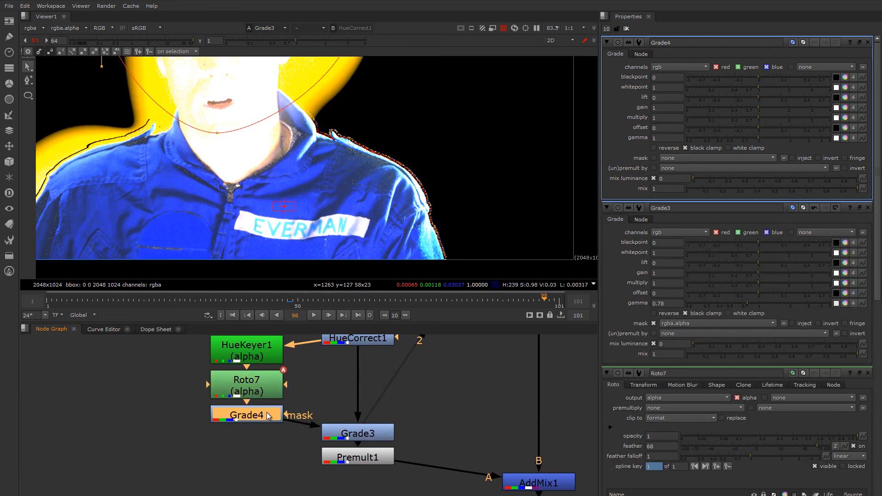
key(Delete)
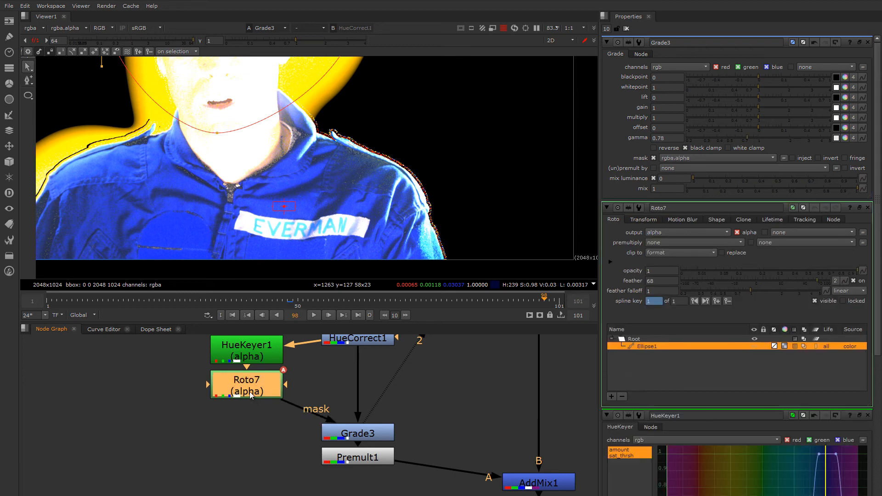
Add a Blur node beneath Roto7, limit it to the alpha channel, and set its size to 14.4
key(b)
click(682, 67)
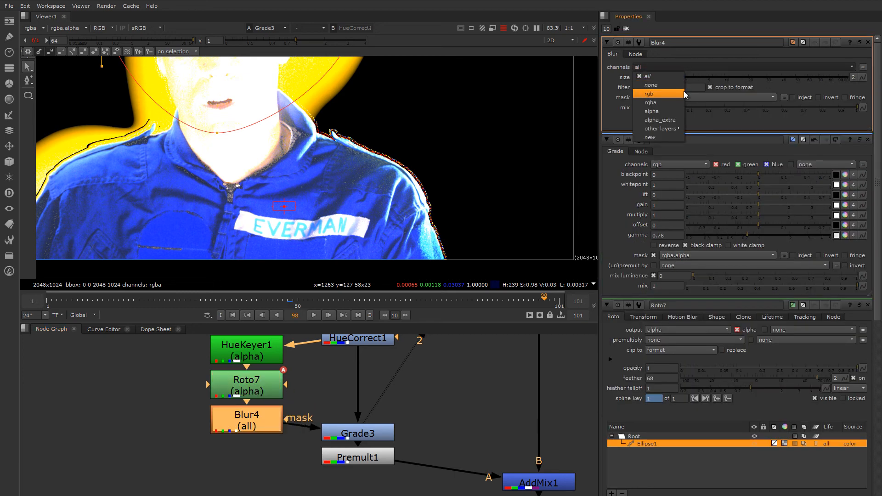
click(673, 112)
click(697, 80)
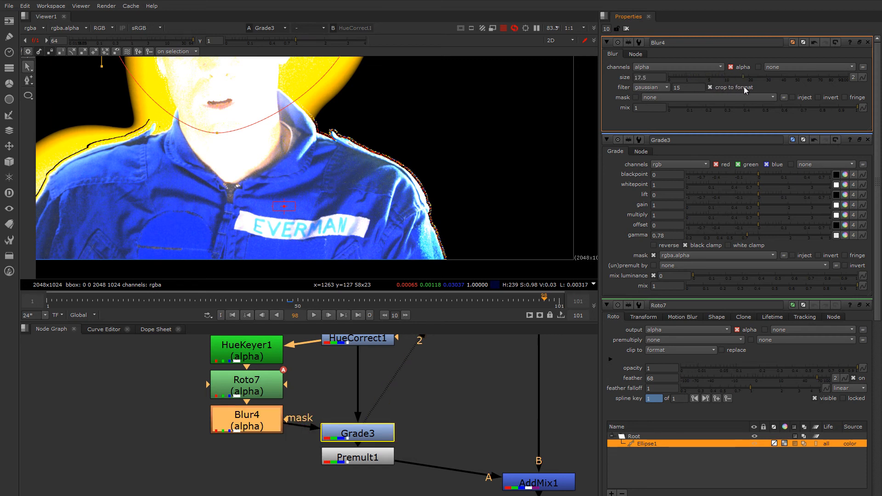
mouse_move(744, 86)
mouse_down()
mouse_move(711, 90)
mouse_move(738, 88)
mouse_up()
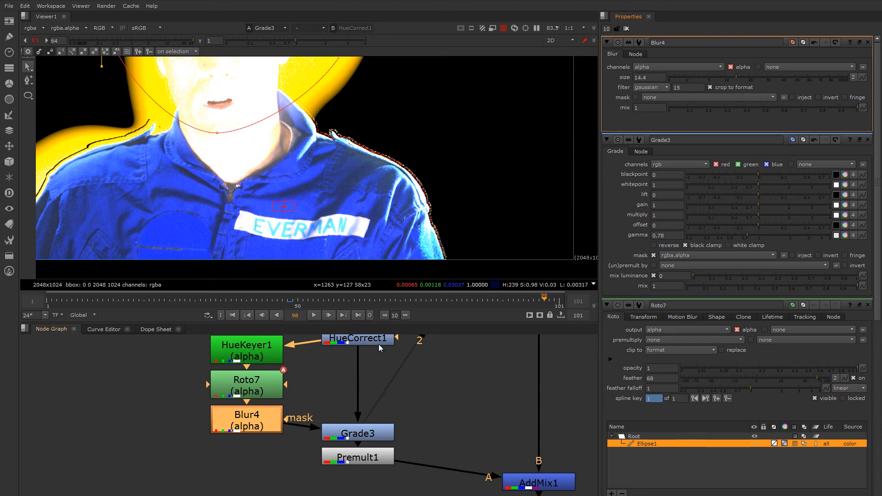
Inspect Grade3's alpha channel, then check the jacket in the full-colour AddMix1 composite
middle_drag(369, 418, 327, 388)
click(326, 404)
key(1)
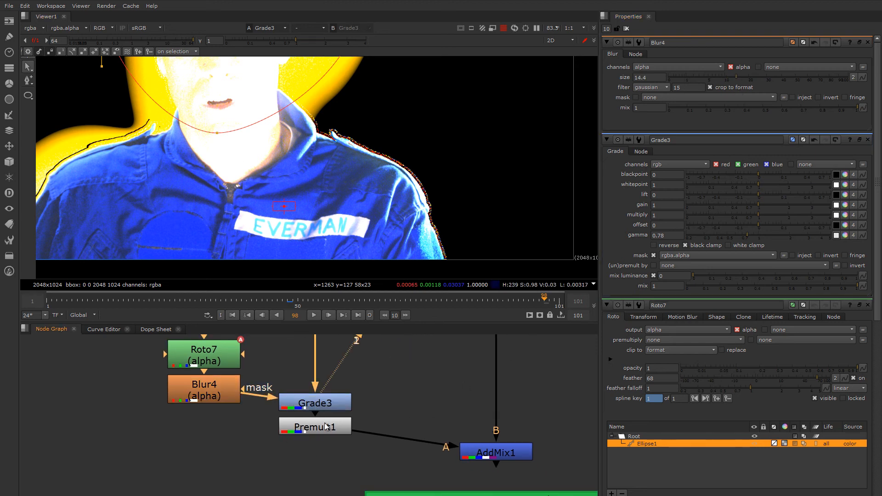
key(a)
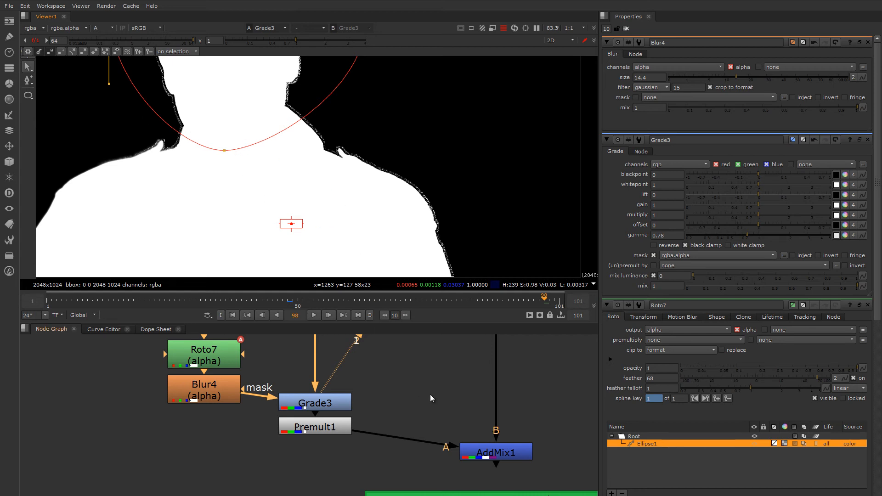
click(490, 448)
key(1)
key(a)
scroll(319, 162, down, 3)
middle_drag(315, 178, 310, 194)
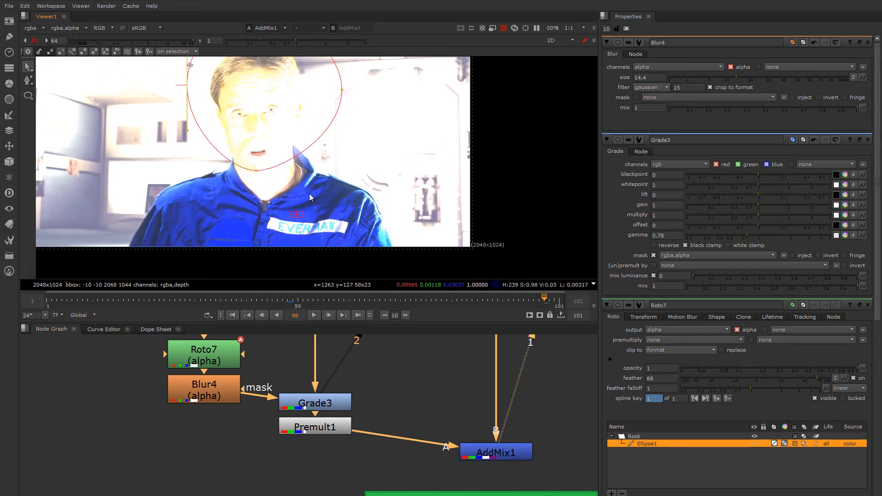
Check AddMix1's alpha channel and jacket, and reset the viewer gain to 1
key(a)
key(a)
middle_drag(355, 212, 353, 225)
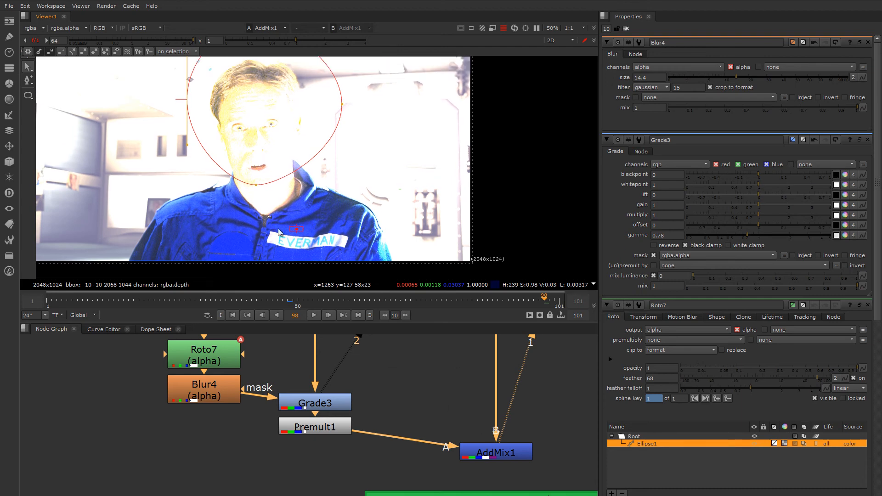
middle_drag(278, 139, 276, 154)
click(36, 41)
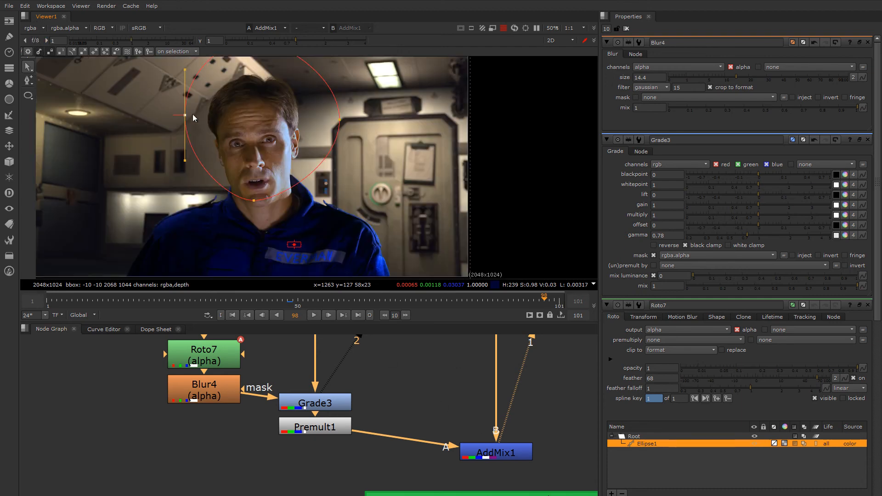
Load the Week_06_Match_Clip reference as viewer input A and compare it with AddMix1 in under mode
scroll(215, 143, down, 3)
middle_drag(354, 365, 243, 376)
scroll(263, 374, down, 3)
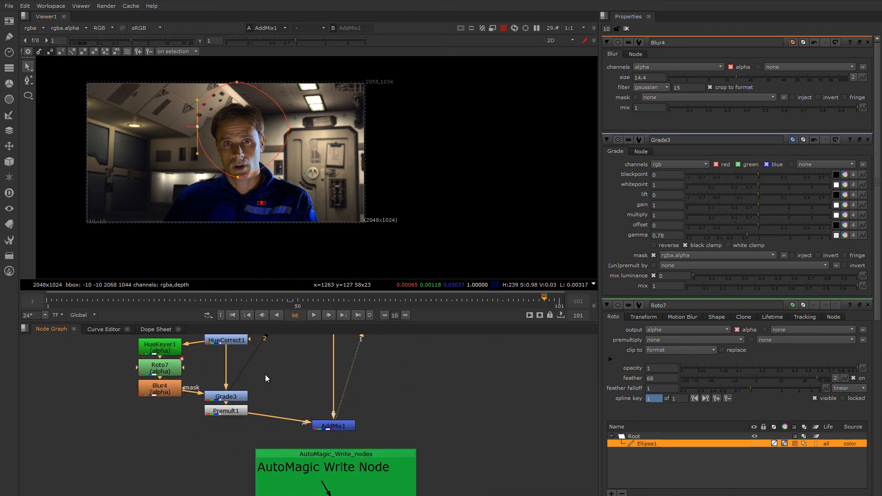
middle_drag(295, 390, 226, 455)
scroll(249, 396, down, 3)
scroll(225, 460, down, 2)
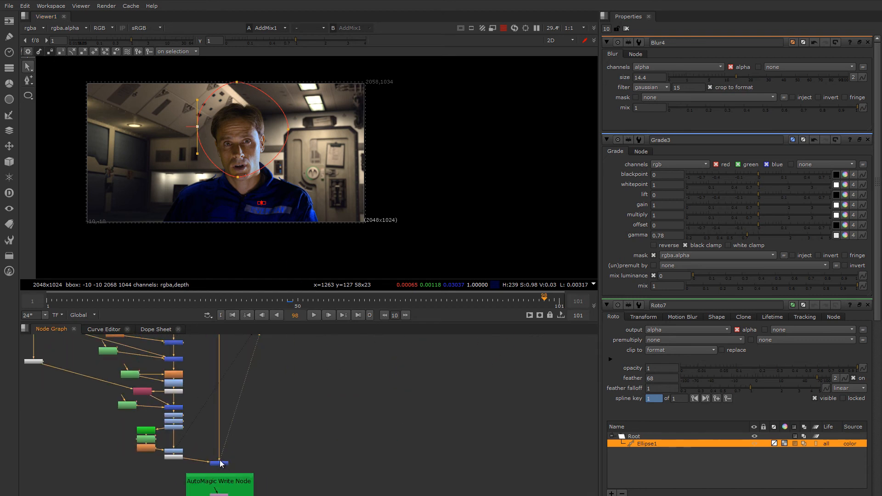
scroll(274, 414, up, 6)
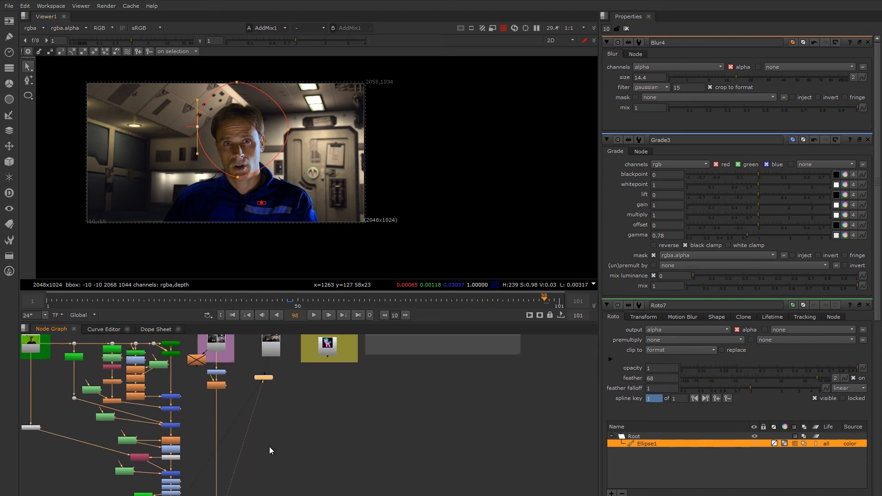
key(1)
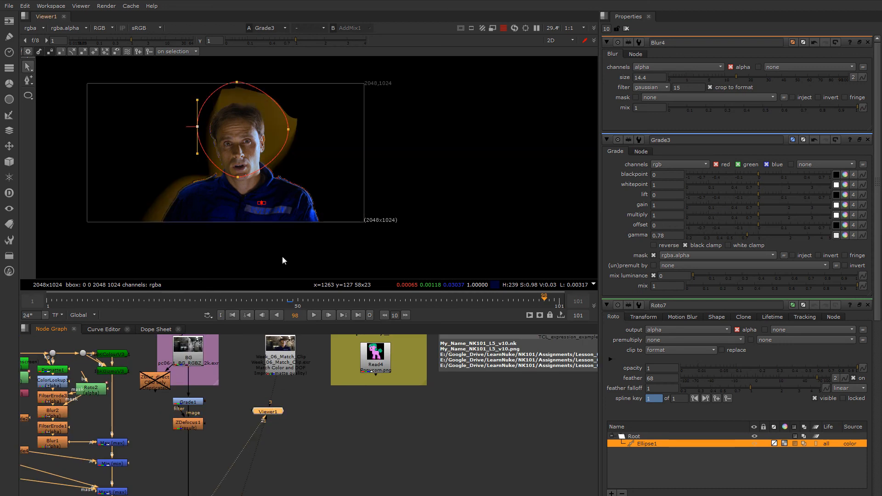
click(277, 361)
key(1)
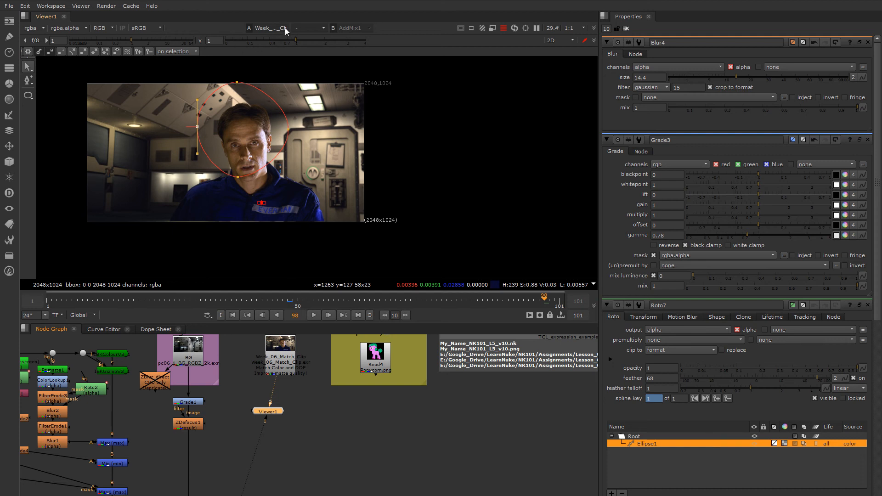
click(304, 28)
click(306, 45)
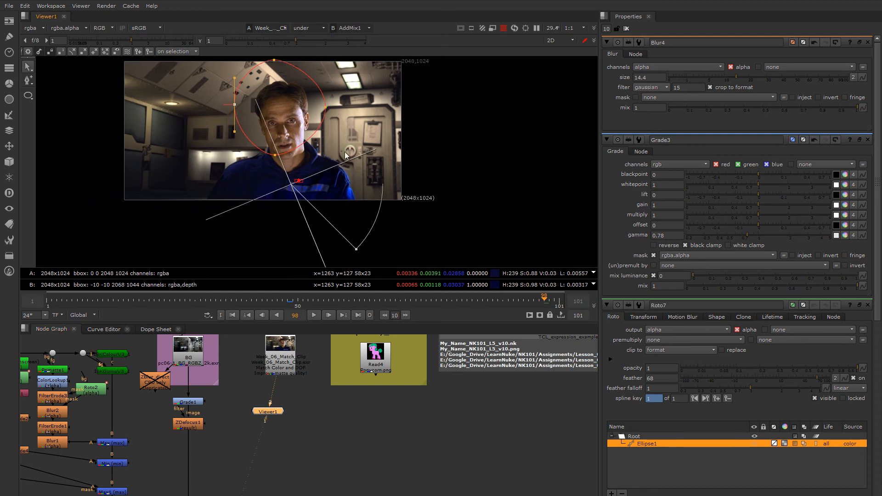
Straighten the comparison wipe and sweep it across the jacket to compare the reference clip with AddMix1
mouse_move(289, 182)
mouse_down()
mouse_move(334, 129)
mouse_move(221, 198)
mouse_move(219, 103)
mouse_move(315, 210)
mouse_move(297, 167)
mouse_up()
scroll(296, 186, up, 2)
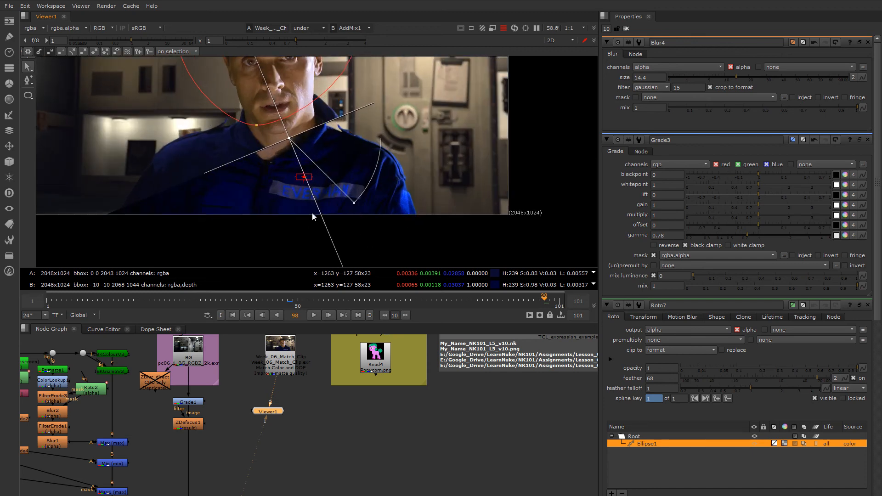
drag(328, 234, 348, 137)
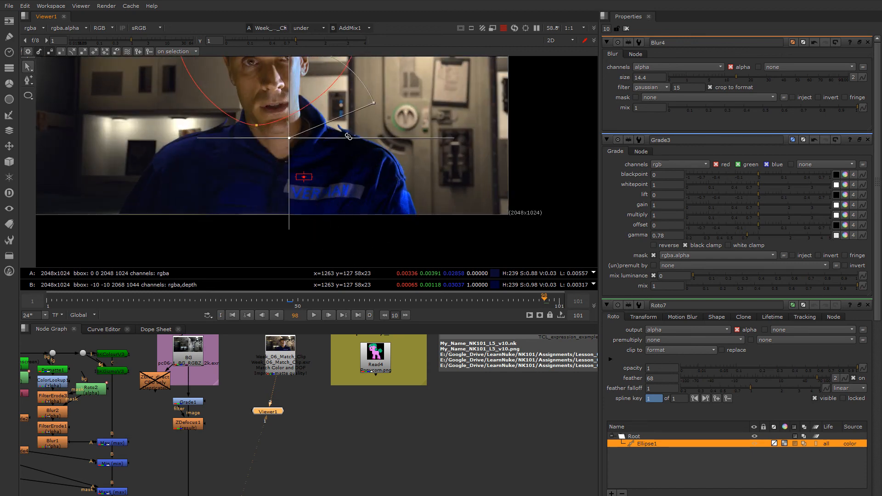
drag(287, 136, 341, 196)
scroll(285, 184, down, 4)
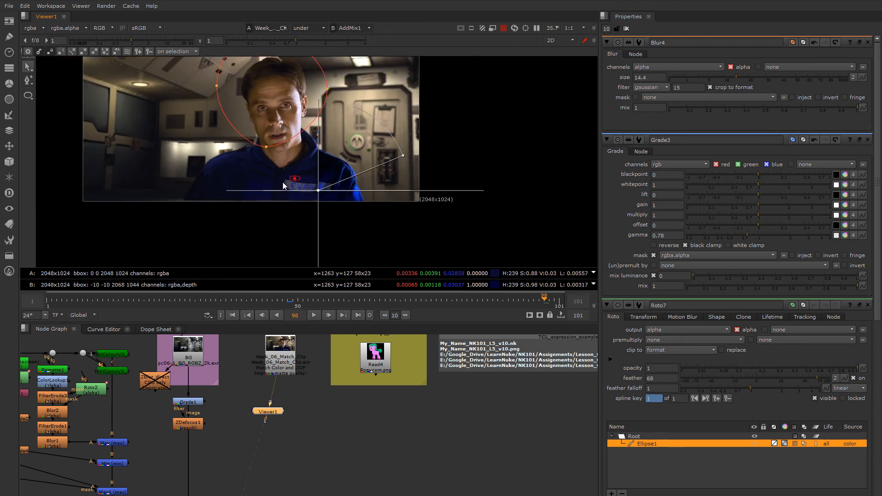
Compare the actor's face and neck between the reference clip and AddMix1, tilting the wipe across the chin and mouth
middle_drag(309, 187, 356, 202)
drag(364, 204, 336, 175)
scroll(323, 165, up, 5)
scroll(363, 171, down, 2)
scroll(351, 127, up, 5)
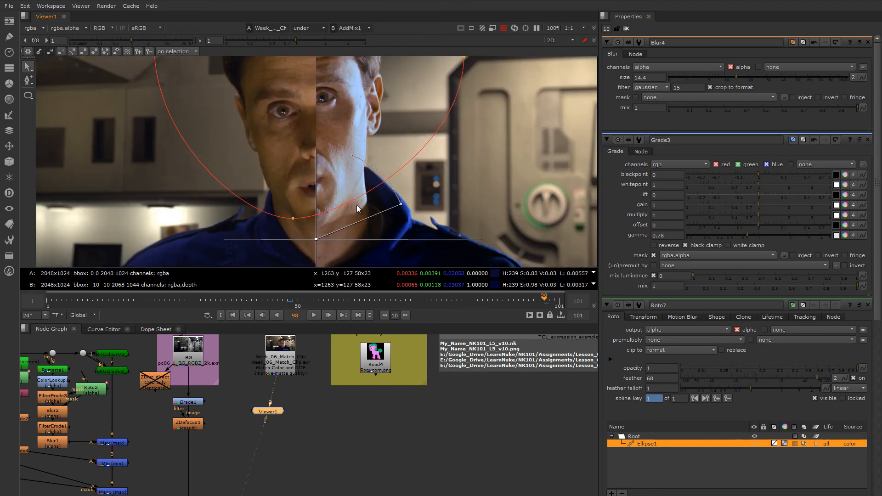
scroll(358, 209, down, 3)
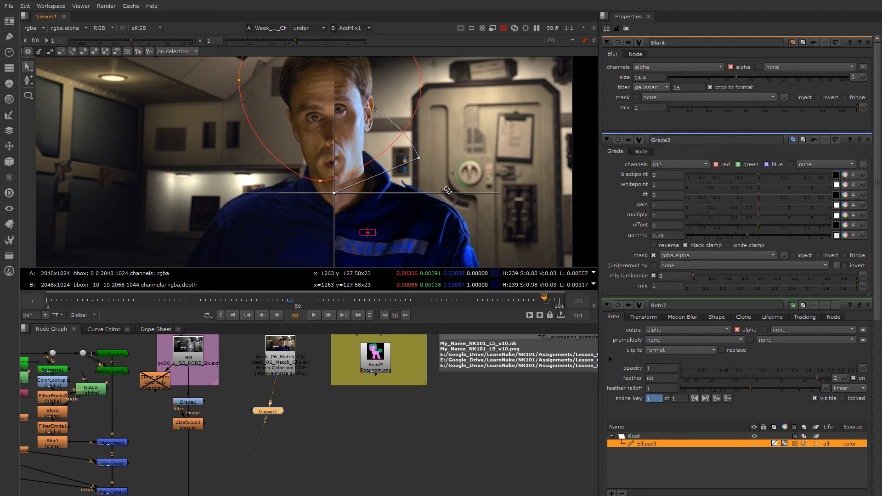
drag(448, 190, 349, 226)
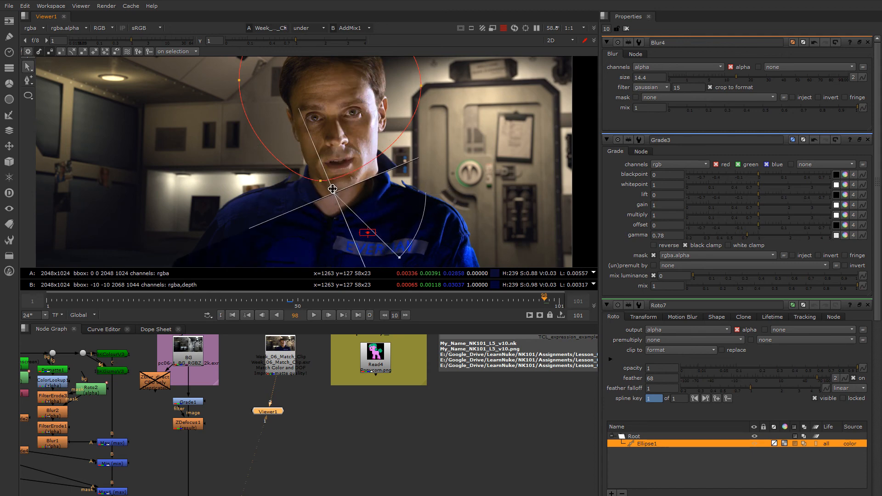
drag(333, 189, 312, 159)
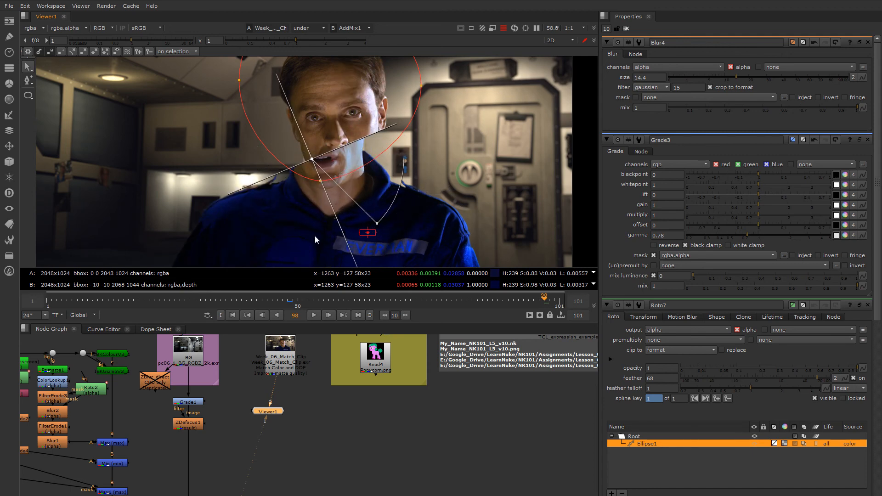
Open ColorCorrect1's properties and angle the comparison wipe across the actor's nose and cheek
scroll(276, 394, down, 3)
middle_drag(276, 393, 419, 320)
scroll(310, 432, up, 7)
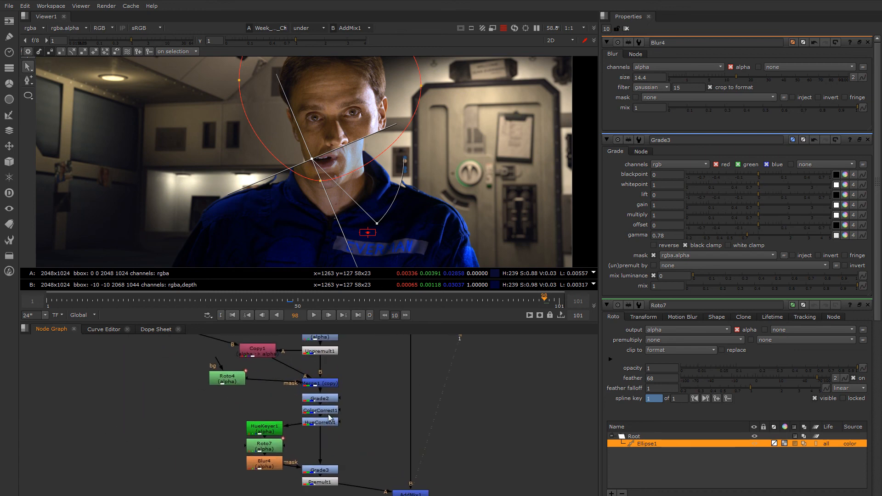
double_click(328, 422)
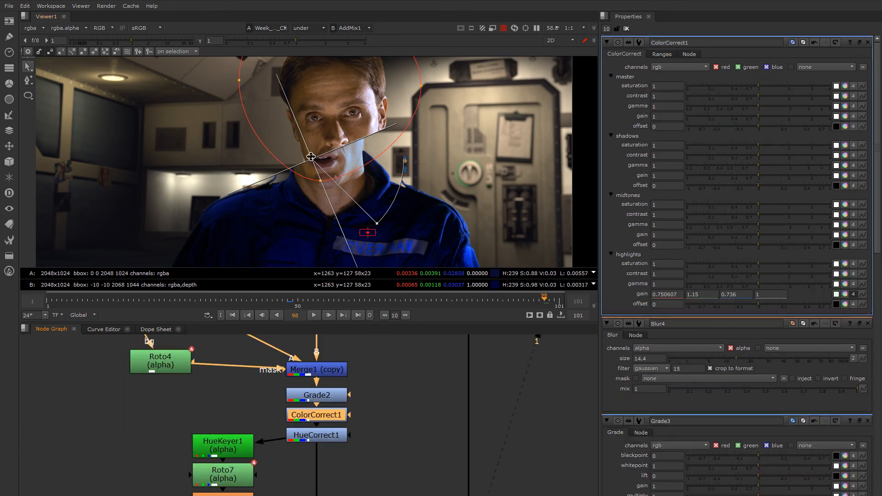
drag(311, 157, 297, 144)
drag(323, 212, 304, 215)
drag(298, 142, 295, 139)
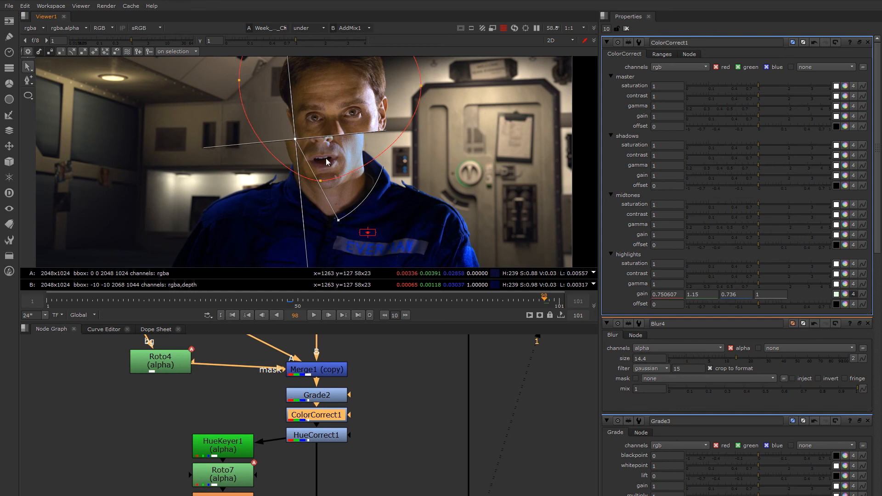
Set the red of ColorCorrect1's highlights gain to 1.1, then raise the gain's overall value to 1.6
click(846, 294)
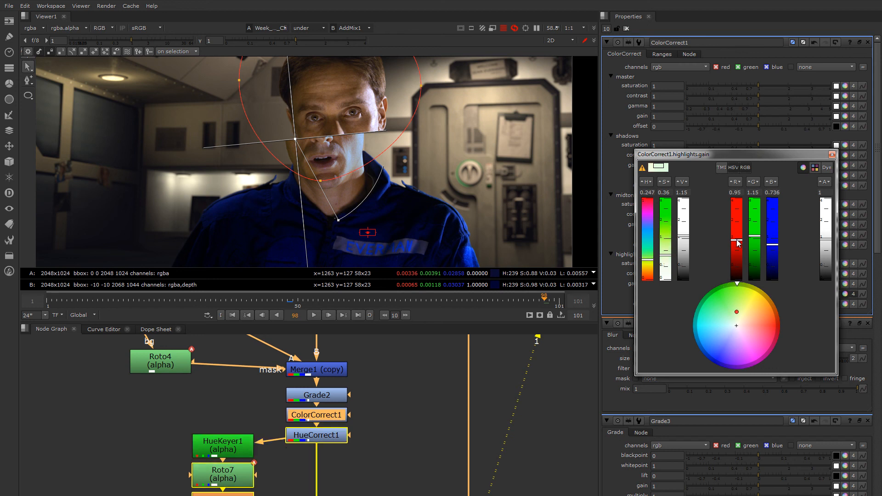
drag(738, 248, 737, 238)
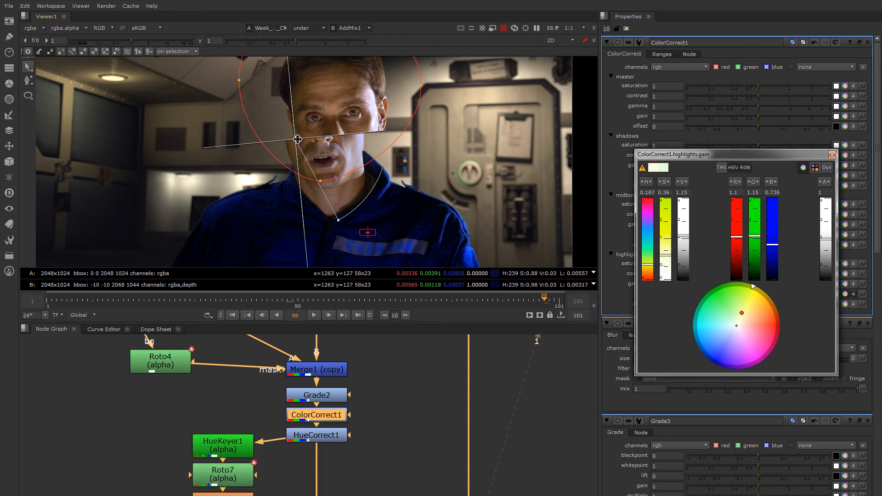
mouse_move(297, 139)
mouse_down()
mouse_move(314, 184)
mouse_move(296, 115)
mouse_move(297, 144)
mouse_move(298, 128)
mouse_up()
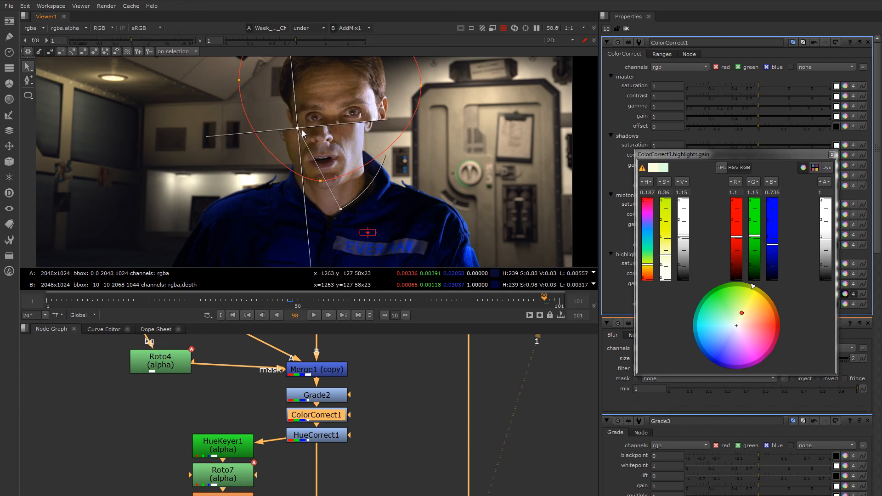
drag(684, 238, 687, 230)
mouse_move(298, 129)
mouse_down()
mouse_move(301, 148)
mouse_move(295, 99)
mouse_move(299, 121)
mouse_up()
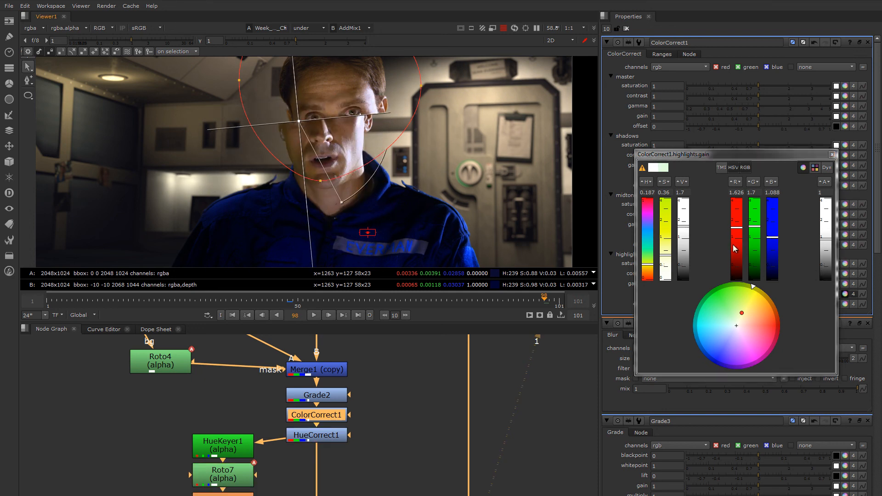
drag(688, 231, 686, 236)
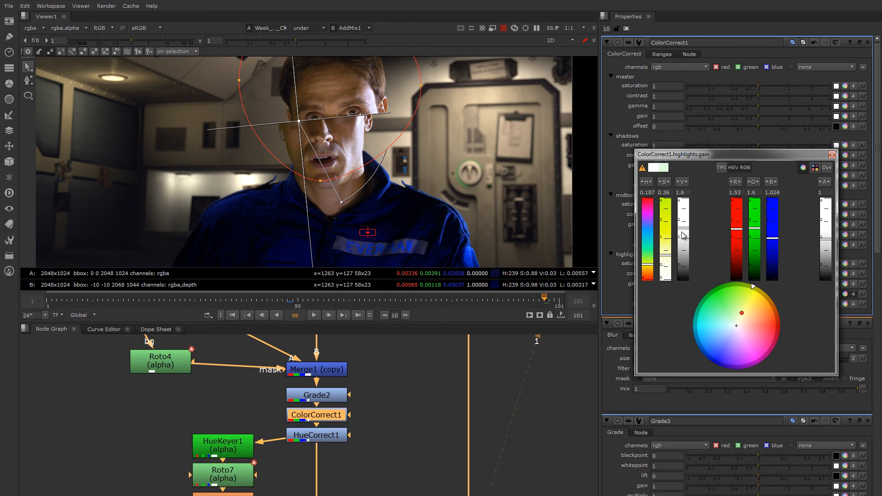
Rotate and move the wipe over the face to check the skin highlights, and close the highlights gain colour picker
scroll(430, 185, down, 2)
drag(336, 137, 344, 209)
drag(391, 280, 351, 144)
drag(358, 213, 352, 141)
scroll(346, 146, up, 3)
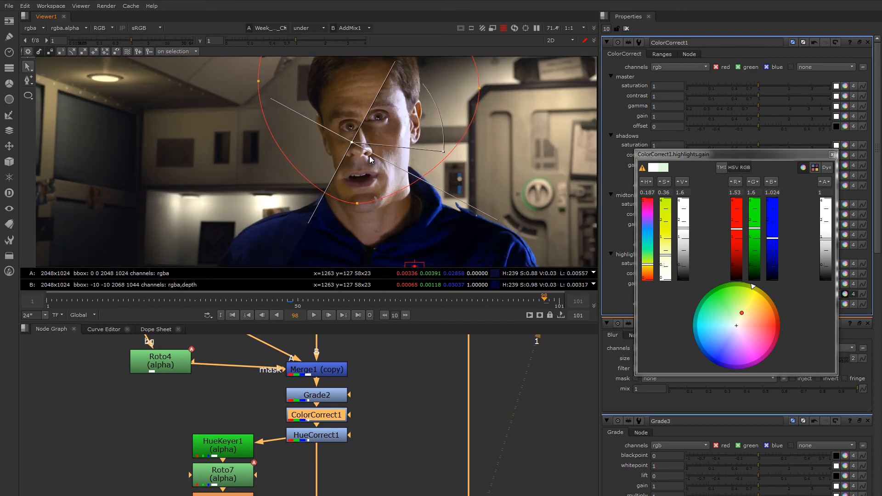
click(832, 155)
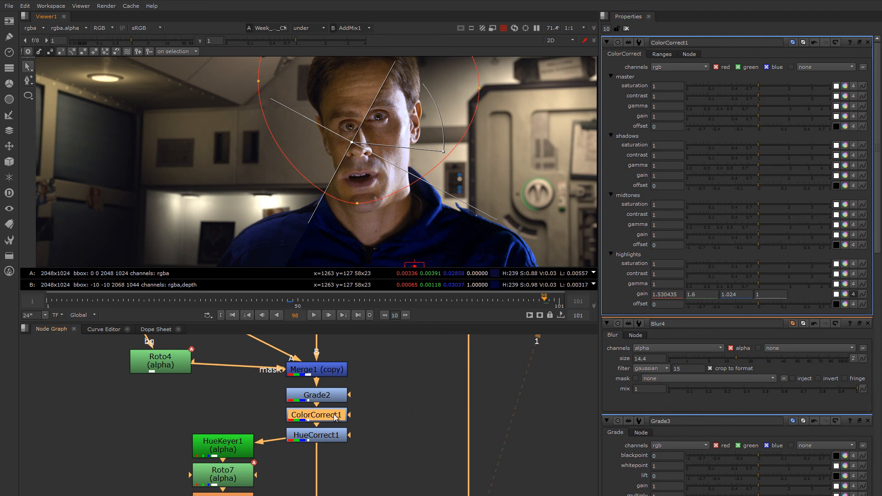
Nudge Grade2 and ColorCorrect1 up towards Merge1, and reposition the wipe over the actor's mouth
mouse_move(325, 398)
mouse_down()
mouse_move(326, 390)
mouse_move(326, 414)
mouse_up()
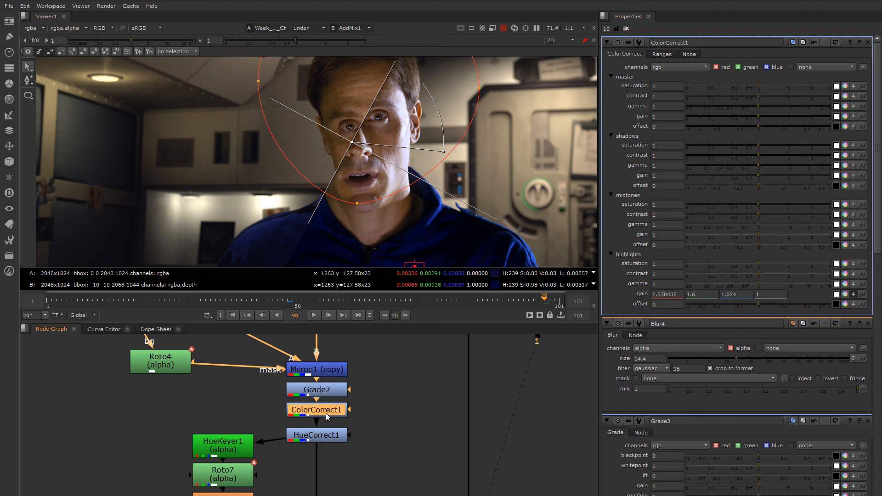
drag(350, 146, 371, 150)
drag(442, 183, 429, 139)
drag(367, 146, 370, 170)
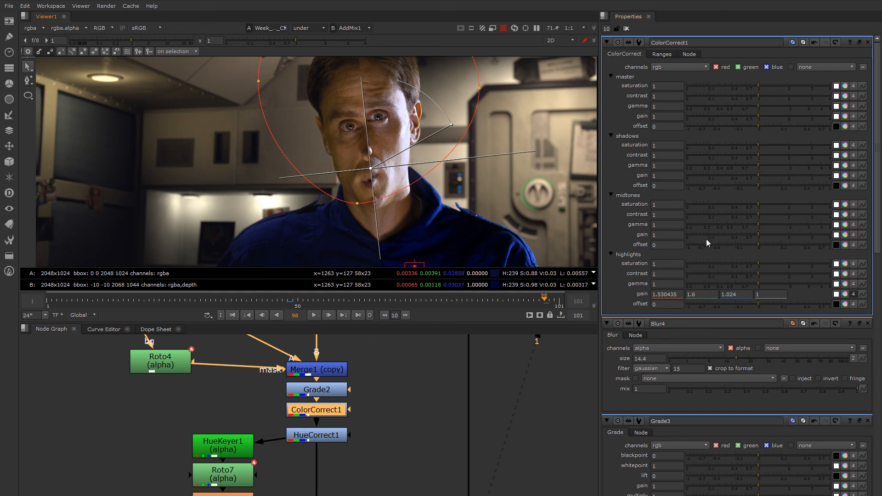
Set the blue of ColorCorrect1's midtones gain to 0.95
click(845, 235)
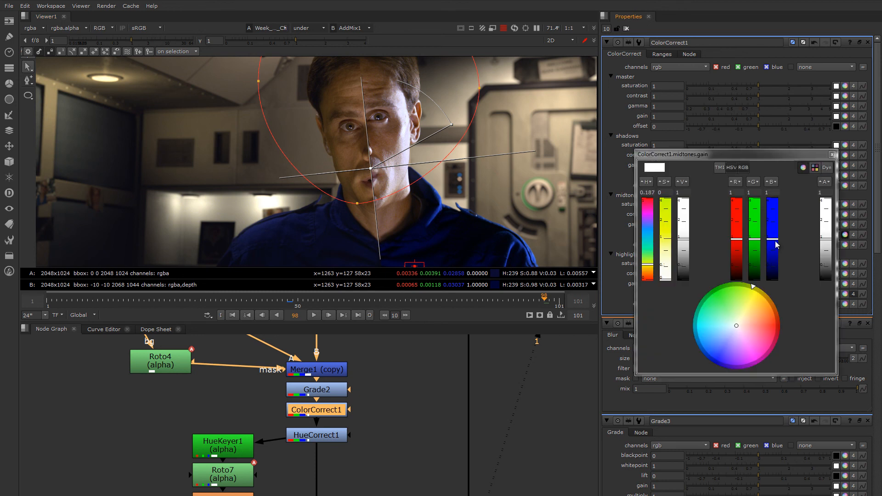
drag(776, 242, 777, 242)
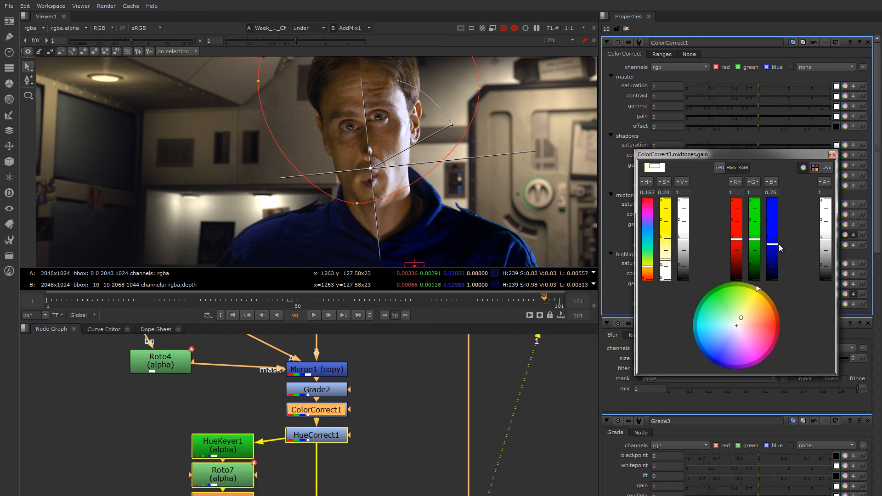
drag(779, 239, 782, 243)
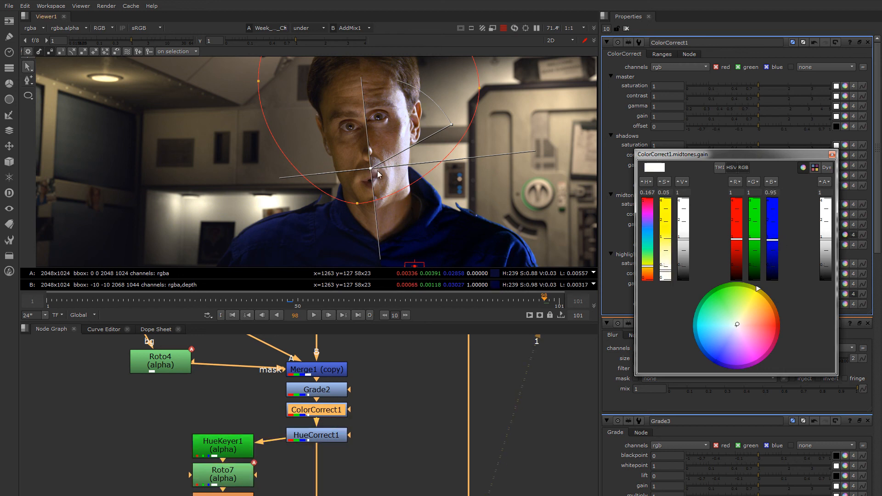
Close the midtones gain colour picker and sweep the wipe across the face and shoulders to compare the full frame with the reference
drag(371, 169, 409, 179)
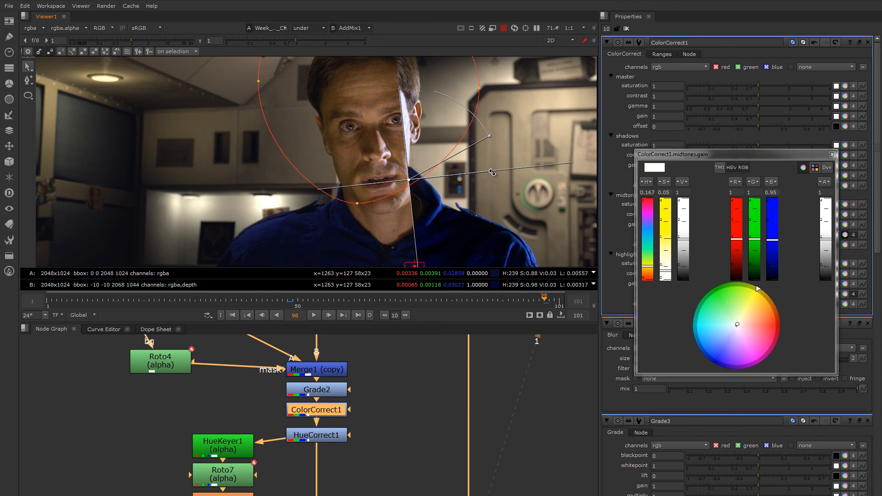
drag(493, 172, 328, 180)
drag(406, 183, 289, 200)
drag(226, 193, 294, 200)
click(832, 155)
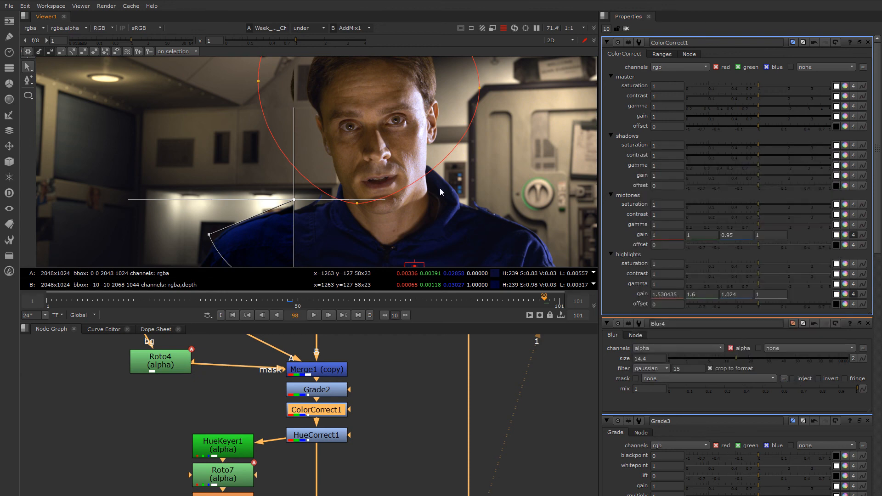
scroll(393, 179, down, 5)
middle_drag(392, 177, 396, 201)
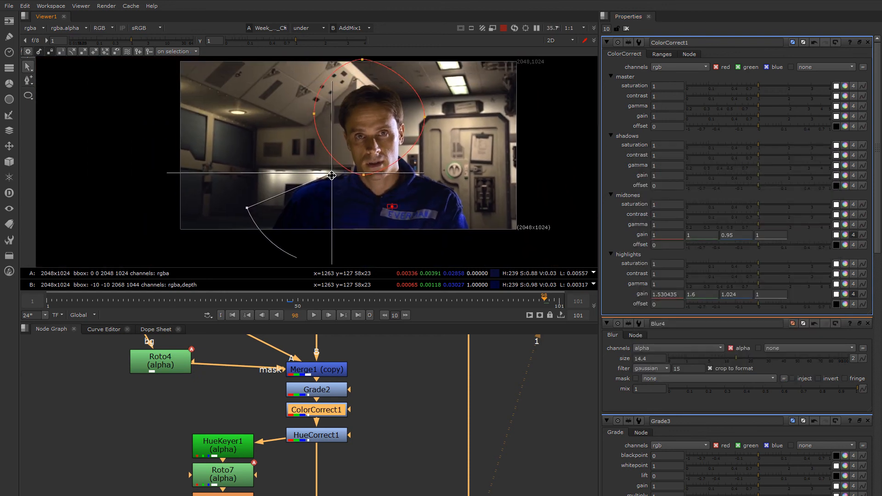
drag(332, 173, 392, 186)
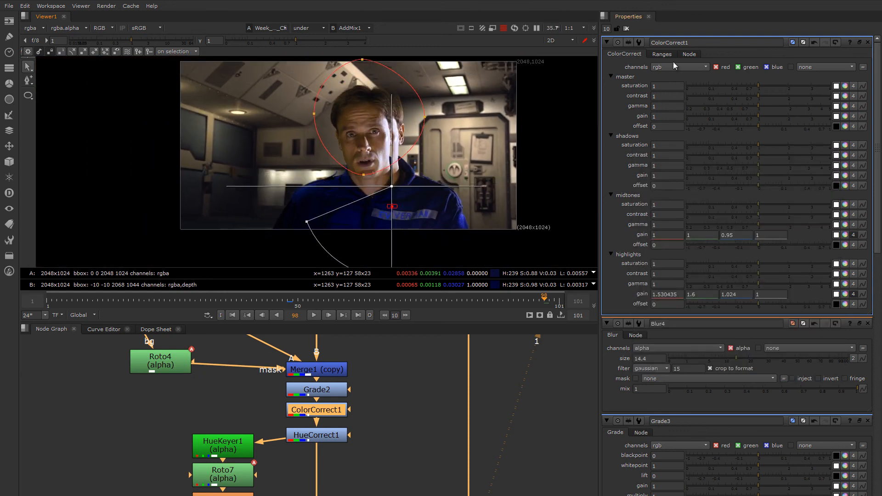
Close all node property panels and turn off the viewer comparison to show only the reference clip
click(627, 29)
click(311, 29)
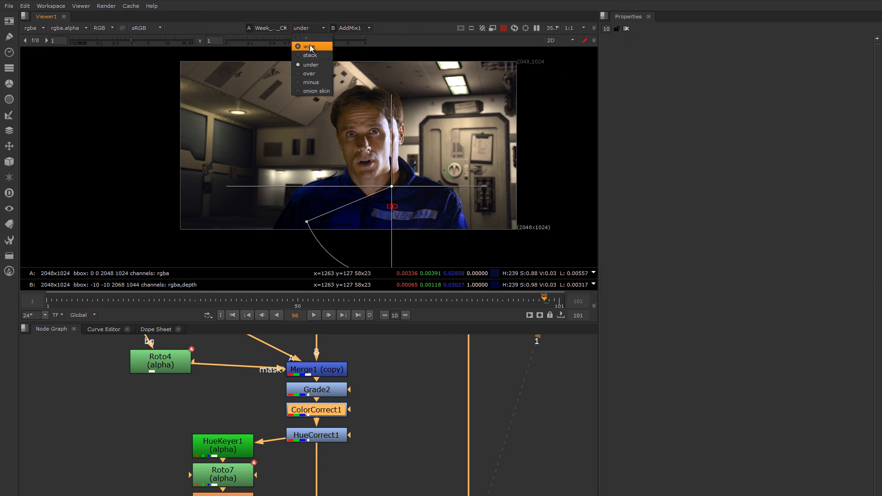
click(309, 38)
mouse_move(359, 144)
middle_down()
mouse_move(392, 140)
mouse_move(357, 149)
middle_up()
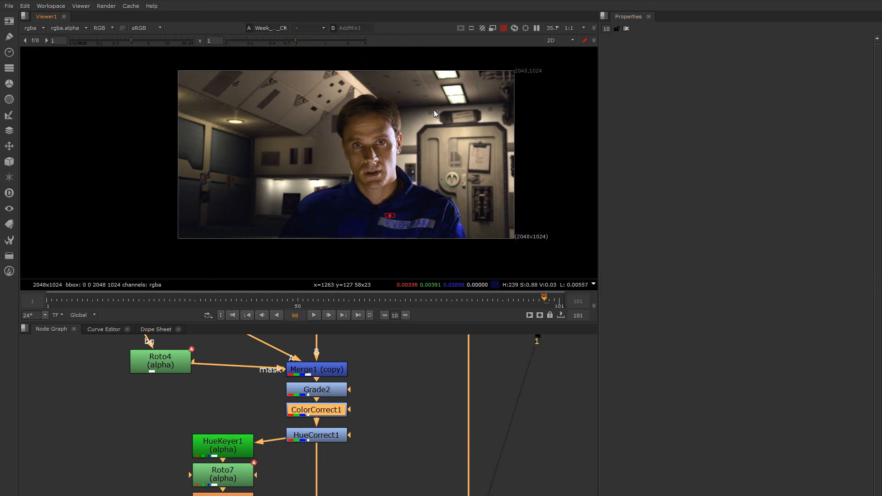
scroll(377, 110, up, 2)
middle_drag(424, 161, 392, 129)
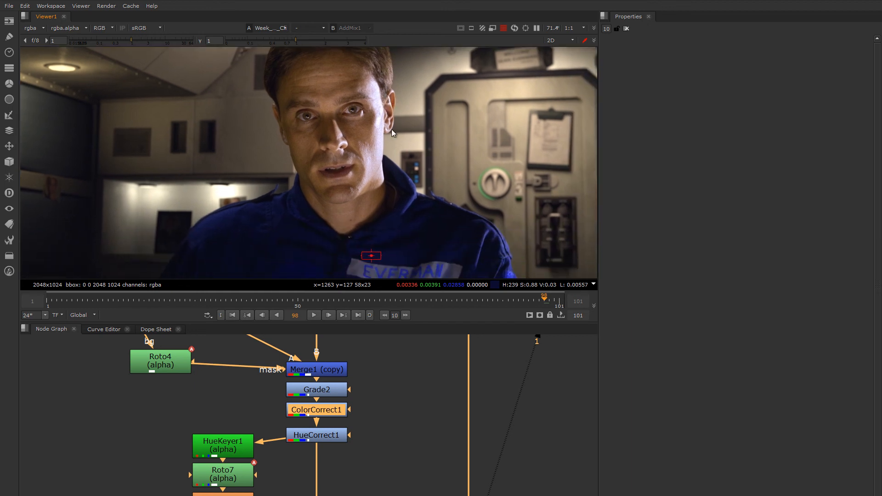
Display the AddMix1 composite alone in the viewer and examine the actor's face, jacket and full frame
scroll(368, 428, down, 3)
middle_drag(376, 424, 339, 368)
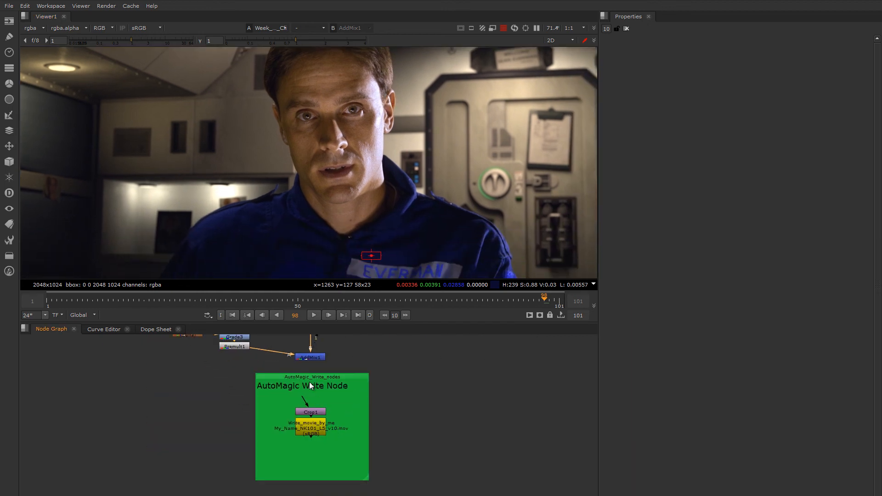
key(1)
middle_drag(308, 215, 374, 223)
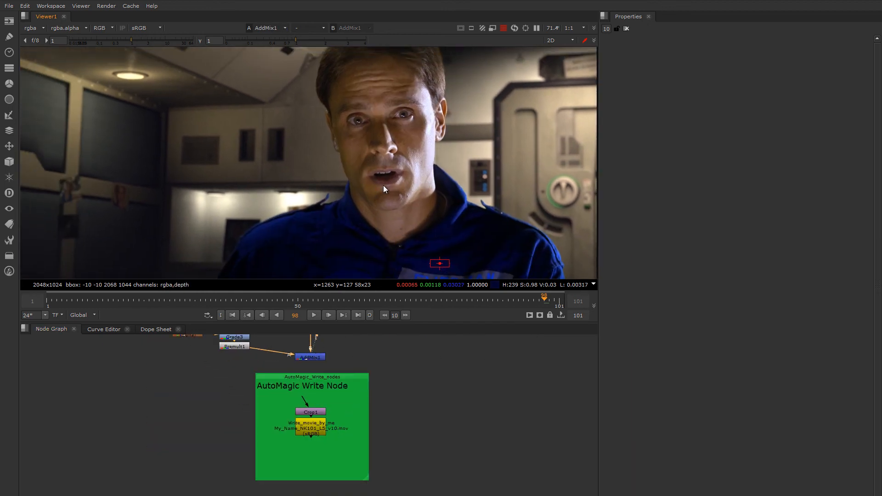
middle_drag(382, 188, 409, 102)
scroll(412, 172, down, 2)
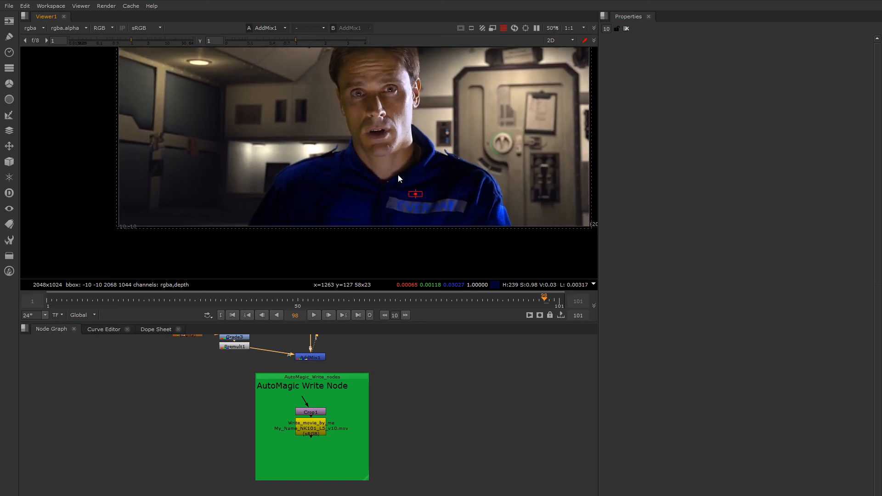
middle_drag(411, 172, 356, 205)
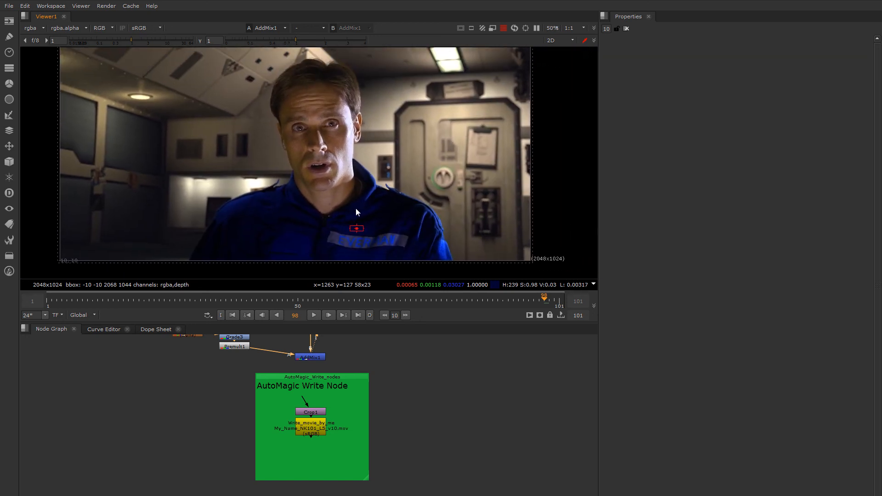